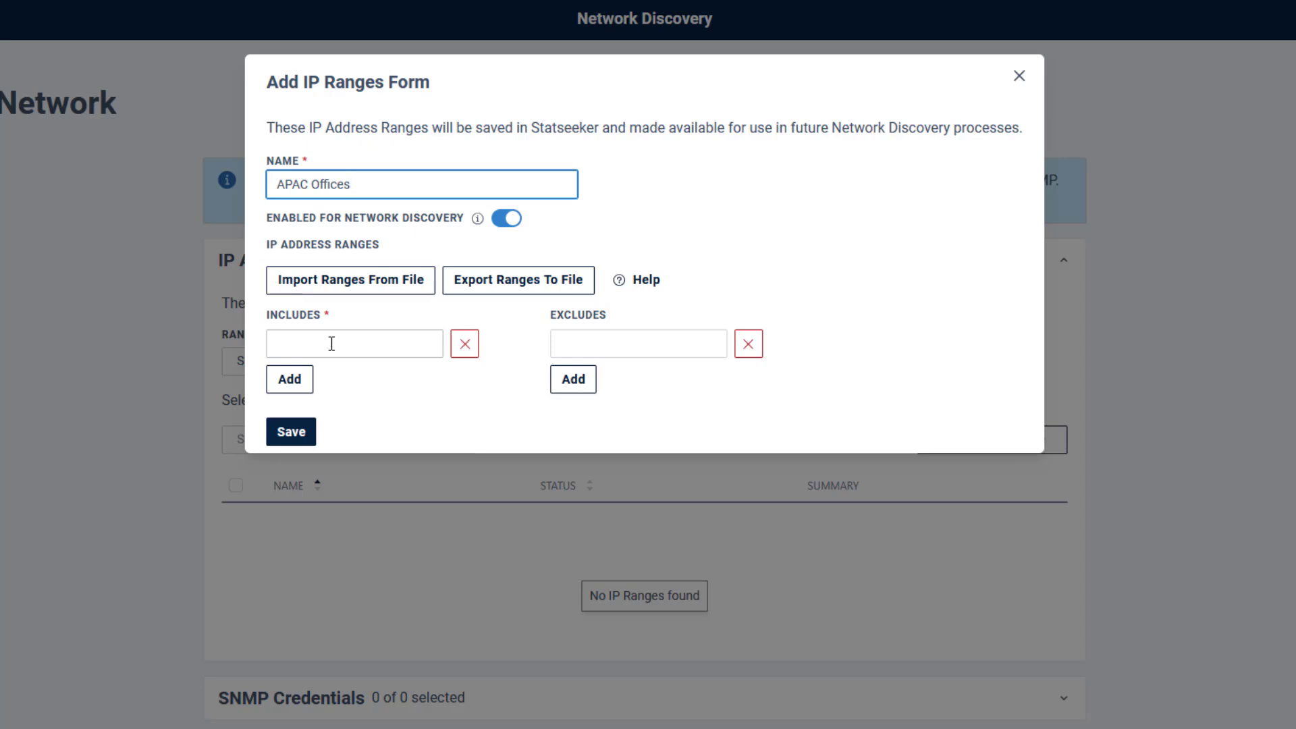
Step: Save APAC Offices to include 10.100.[68-88].* and exclude 10.100.[68-75].[50-249]
left_click(331, 344)
type("10.100.[68-88].*")
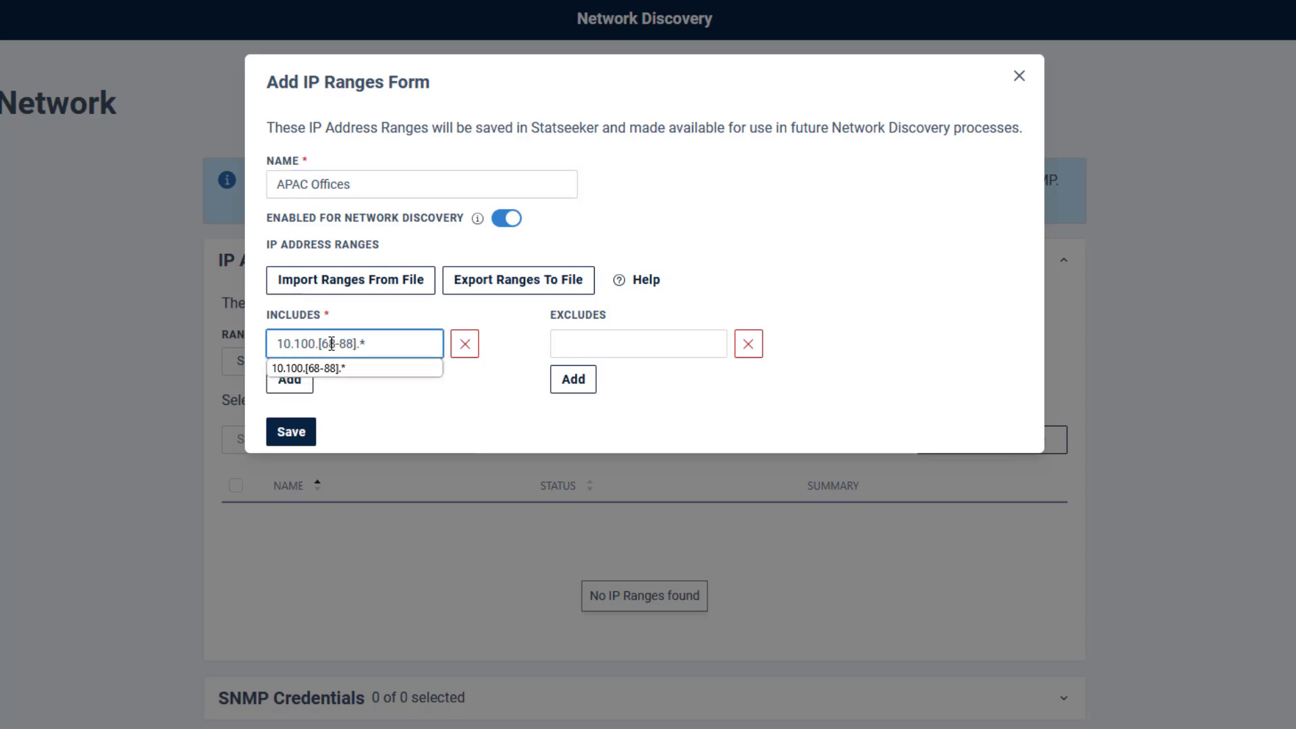
left_click(622, 344)
type("10.100")
left_click(675, 370)
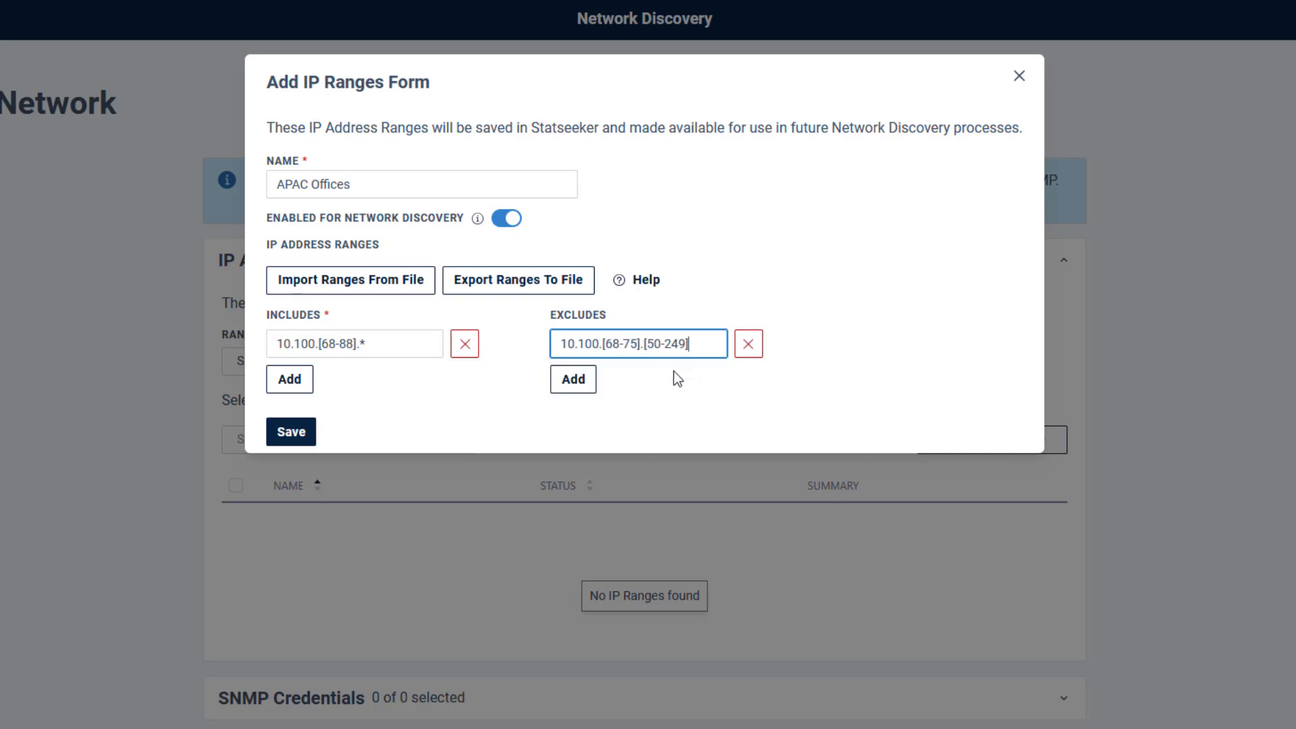
left_click(575, 379)
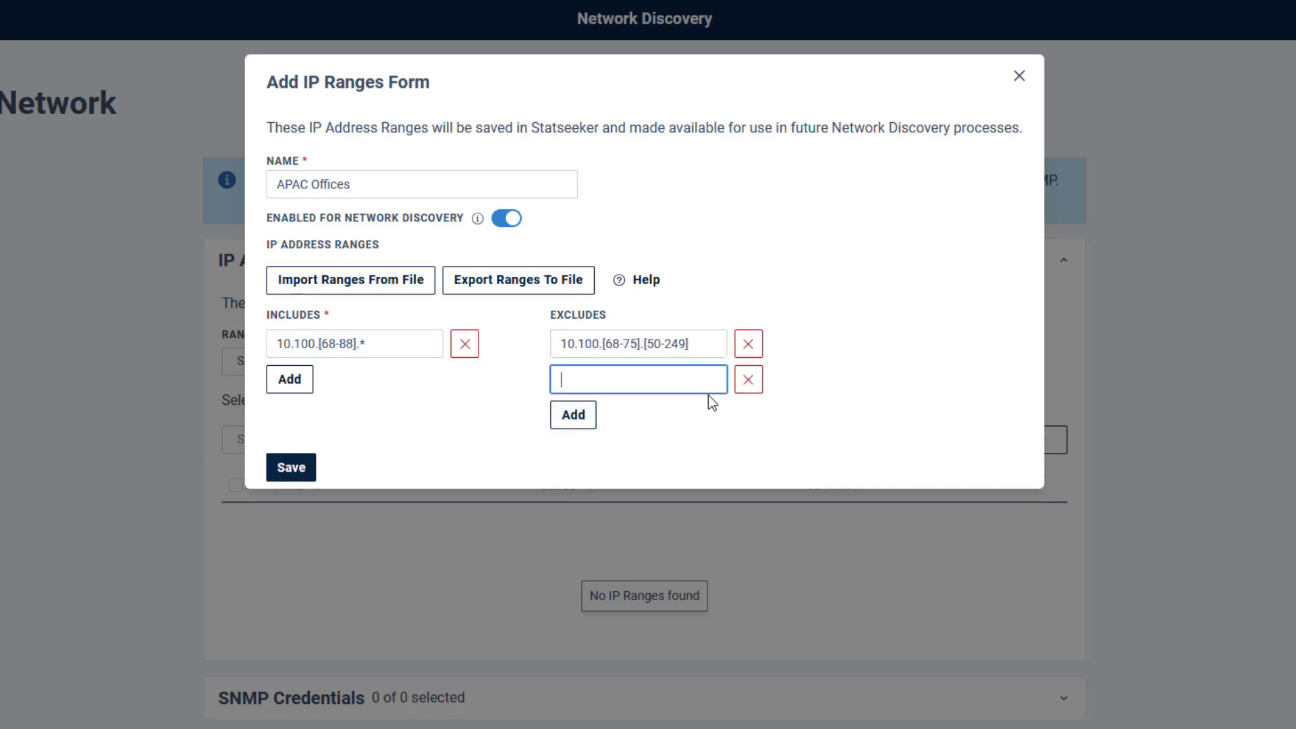
left_click(748, 379)
left_click(301, 441)
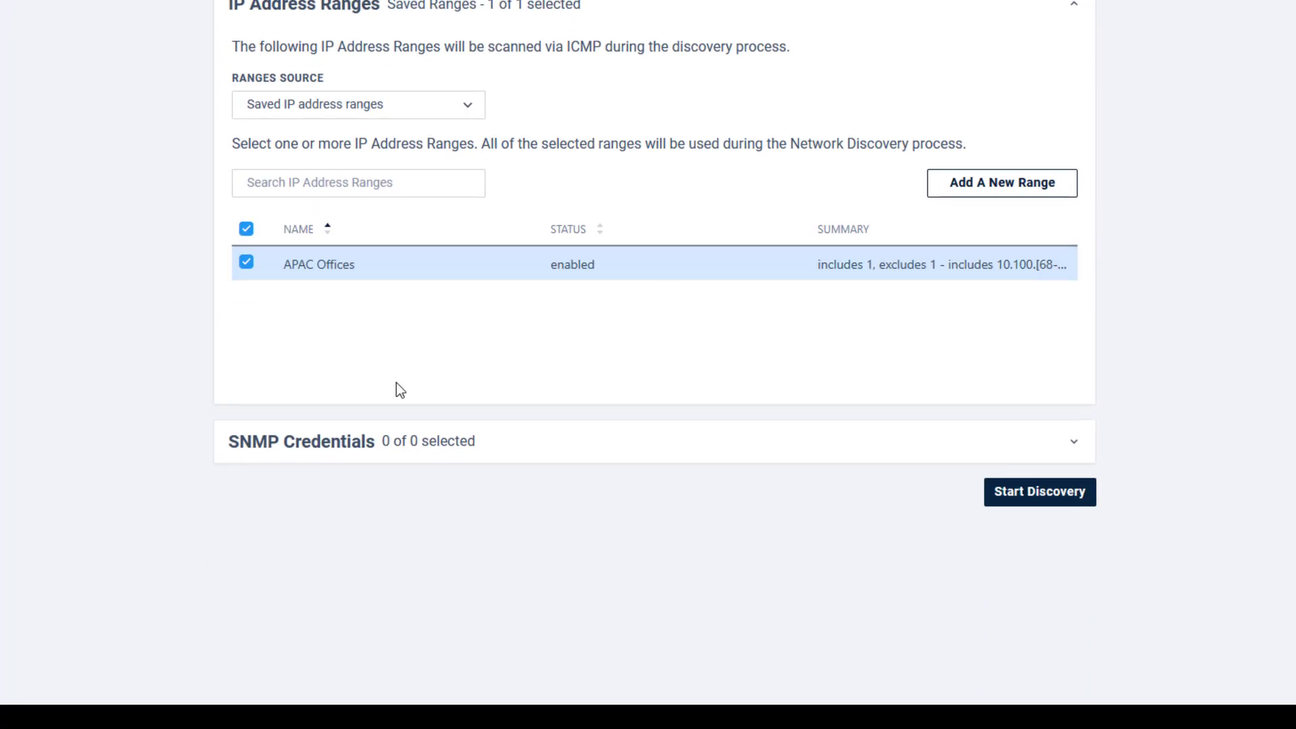
Step: Add and save an SNMP v2 credential named APAC Office with its community string
left_click(1073, 444)
left_click(992, 589)
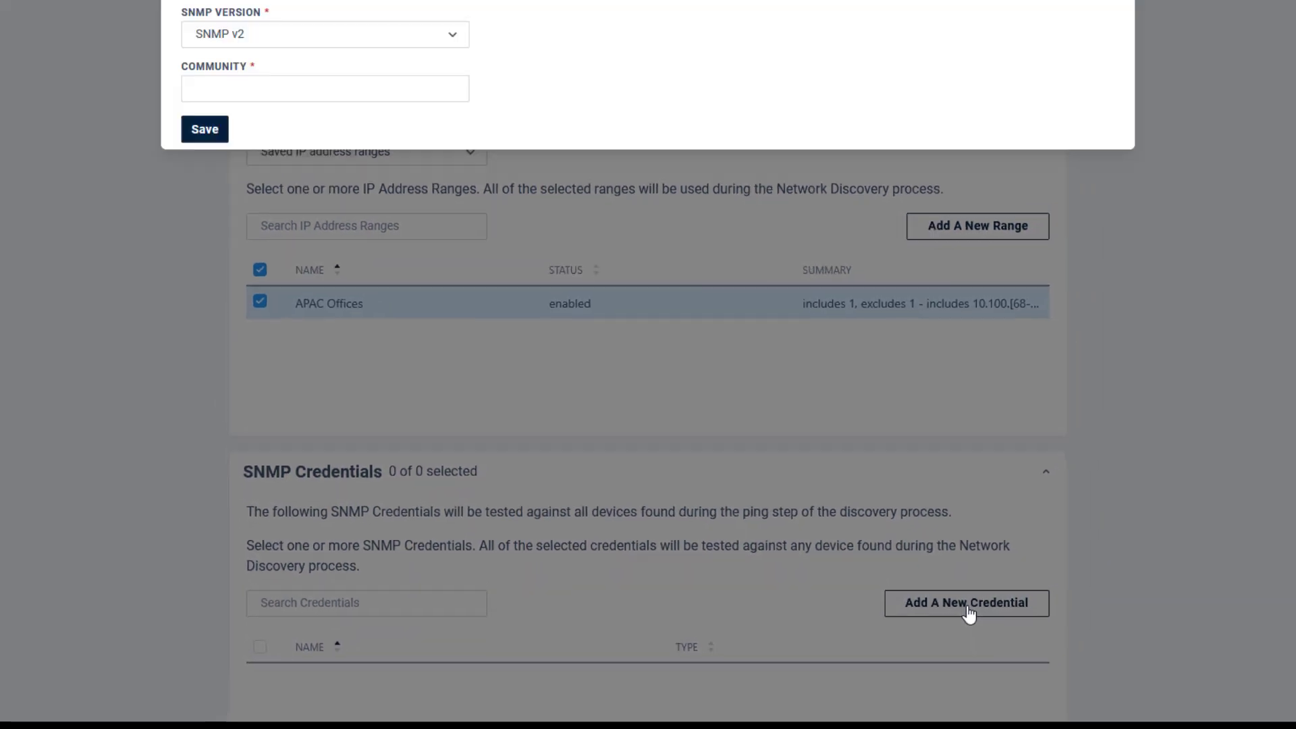
left_click(343, 98)
type("APAC Office")
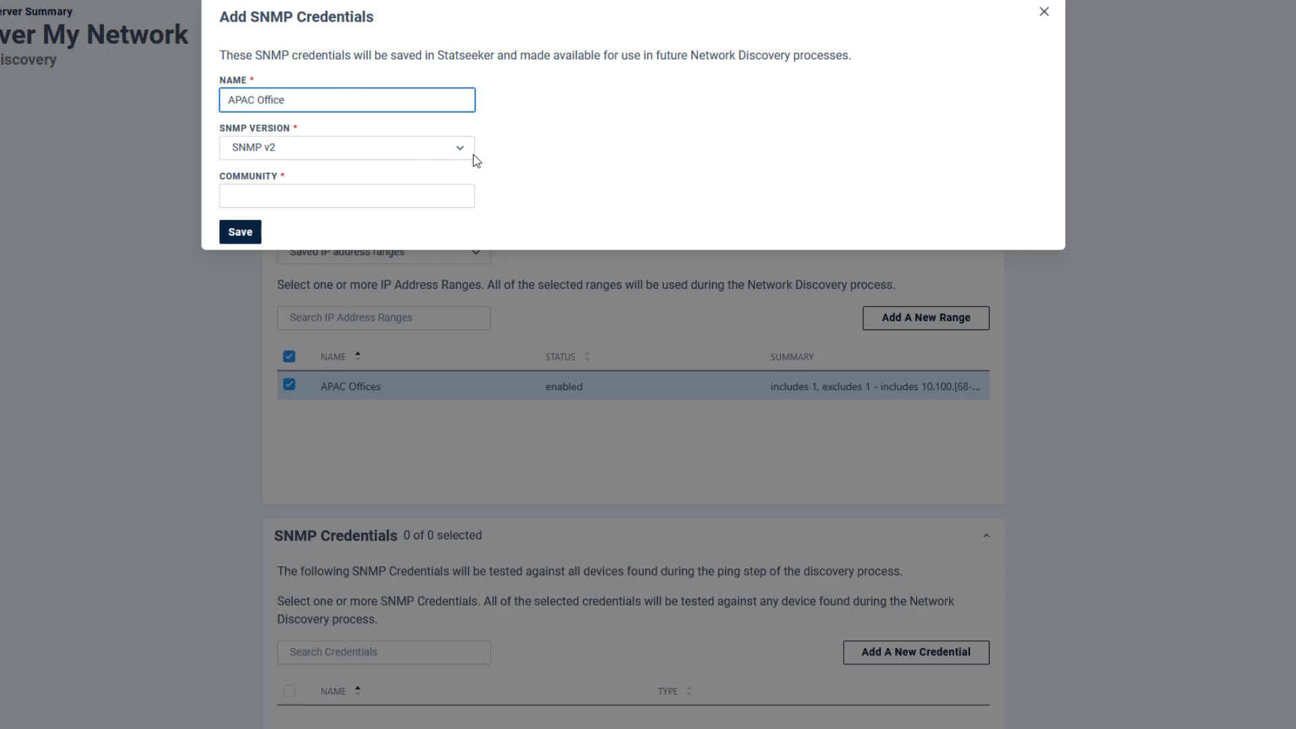
left_click(453, 152)
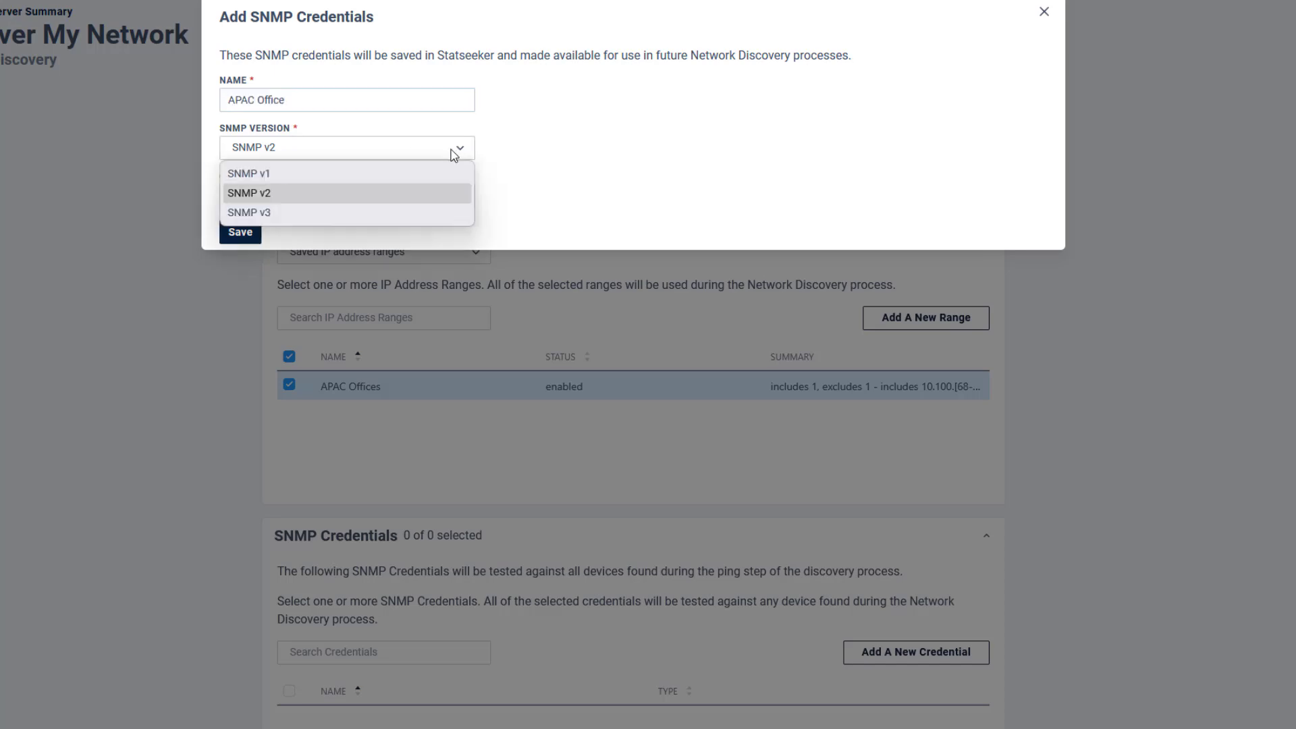
left_click(265, 193)
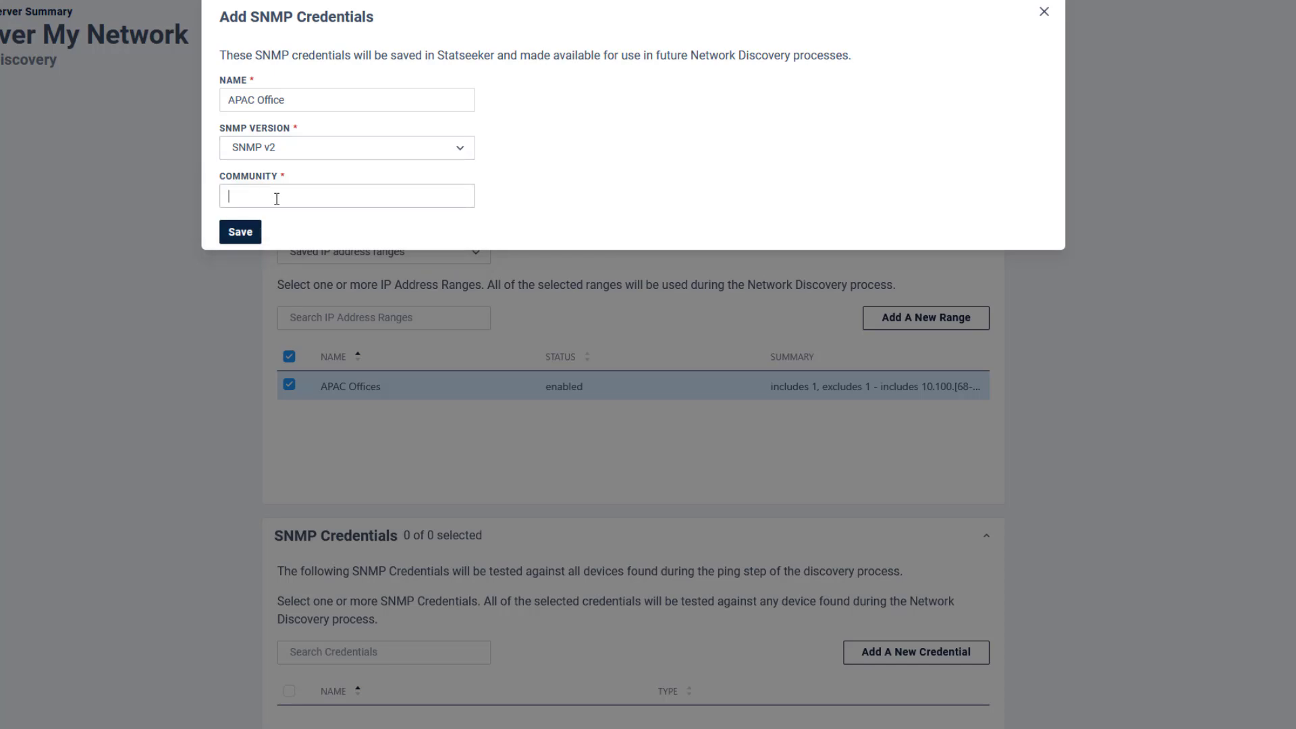
type("public")
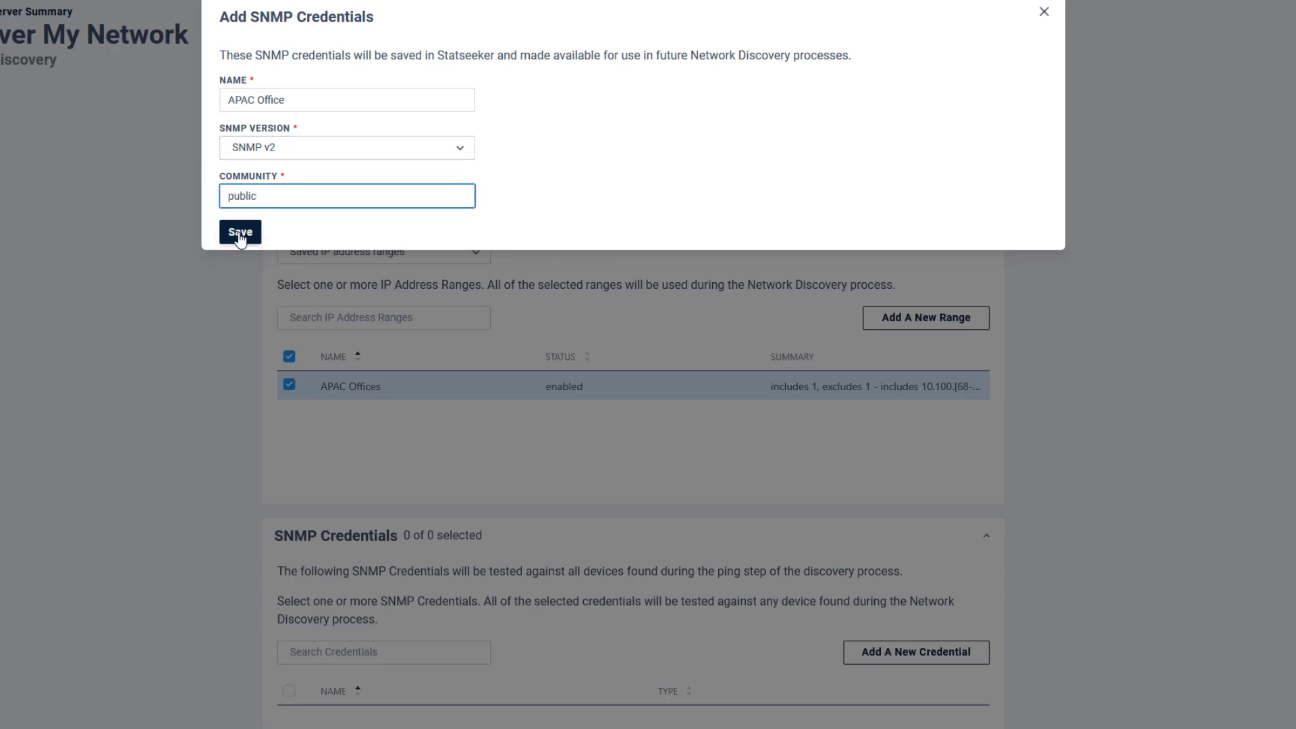
left_click(240, 233)
Step: Start an SNMP v3 credential named Extreme ISW using SHA256 authentication
left_click(867, 653)
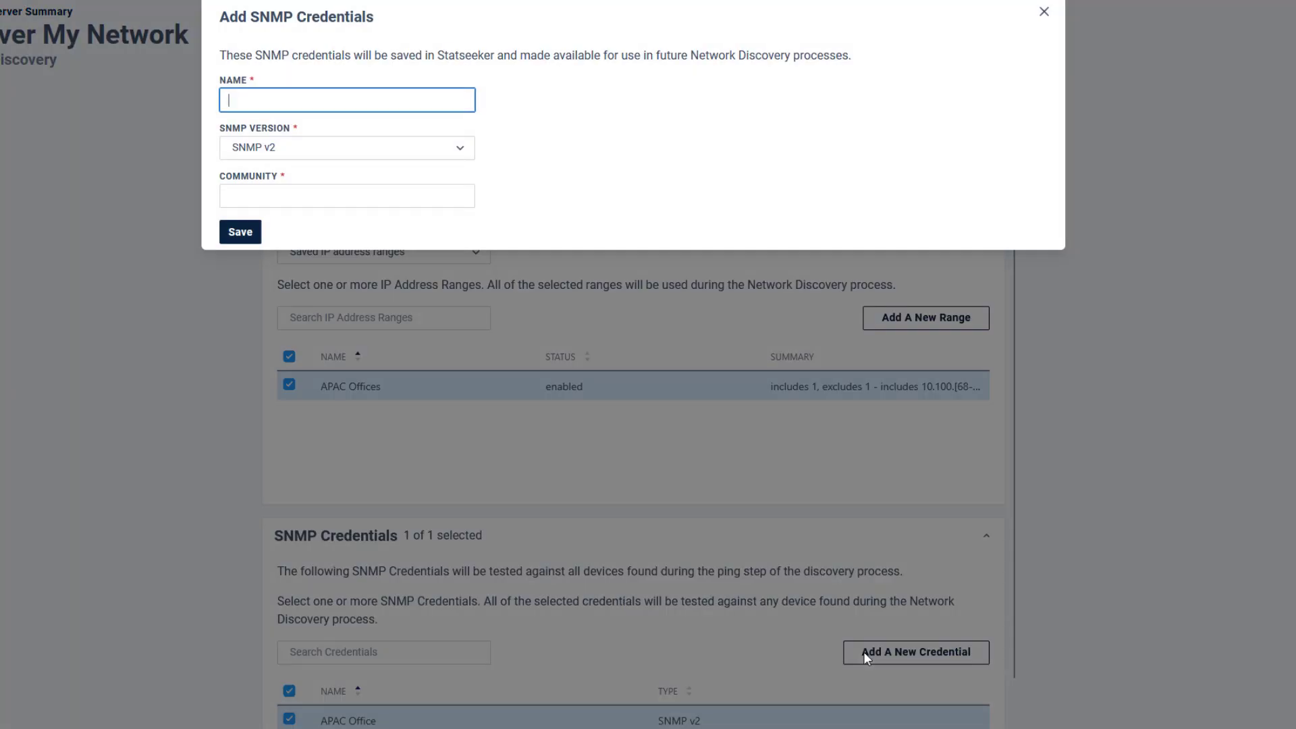
type("Extreme ISW")
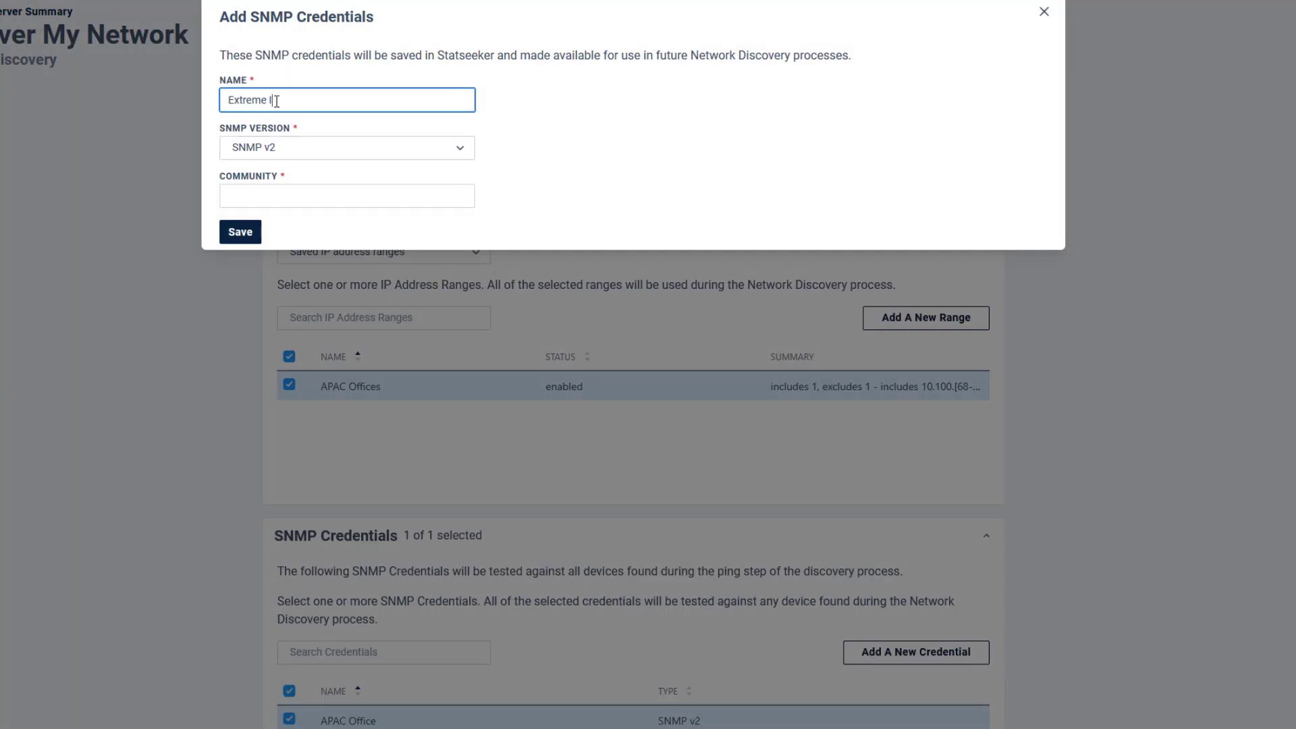
left_click(309, 148)
left_click(251, 212)
left_click(561, 105)
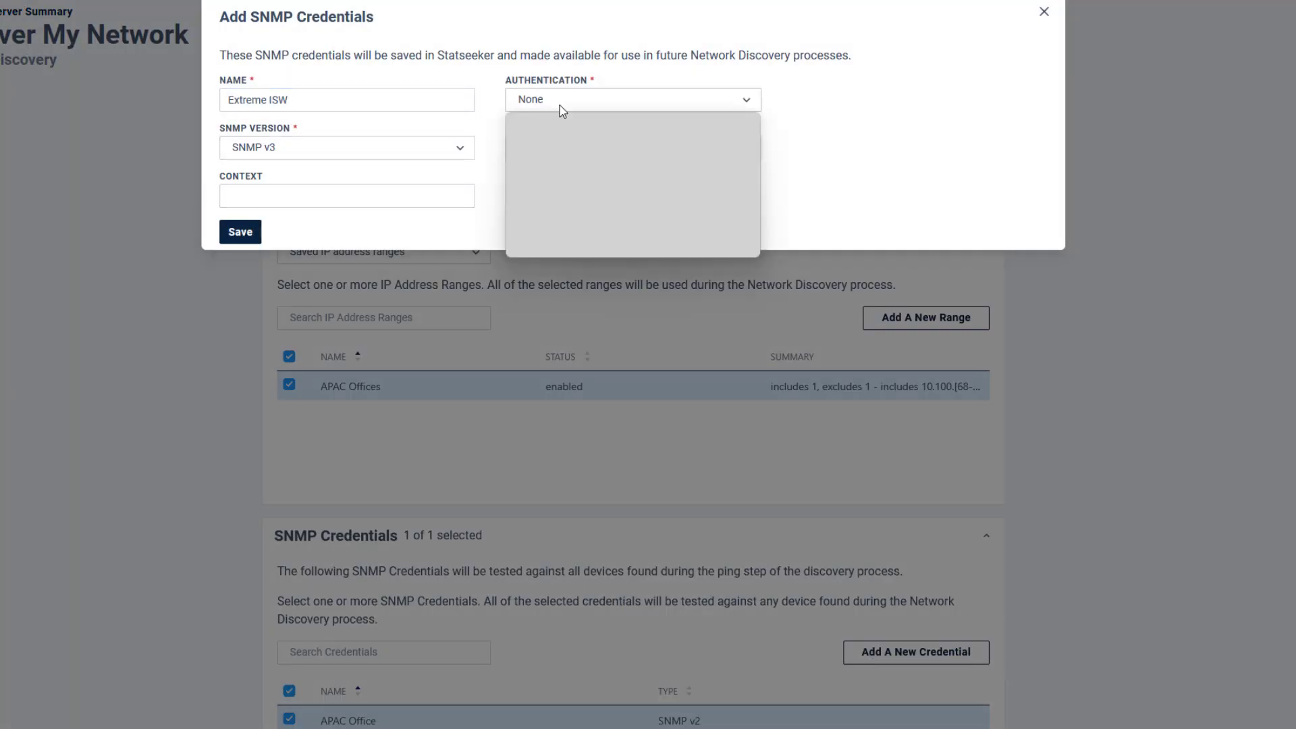
left_click(554, 204)
Step: Enter the Extreme ISW username and passwords, choose AES256 privacy, and save it
left_click(592, 150)
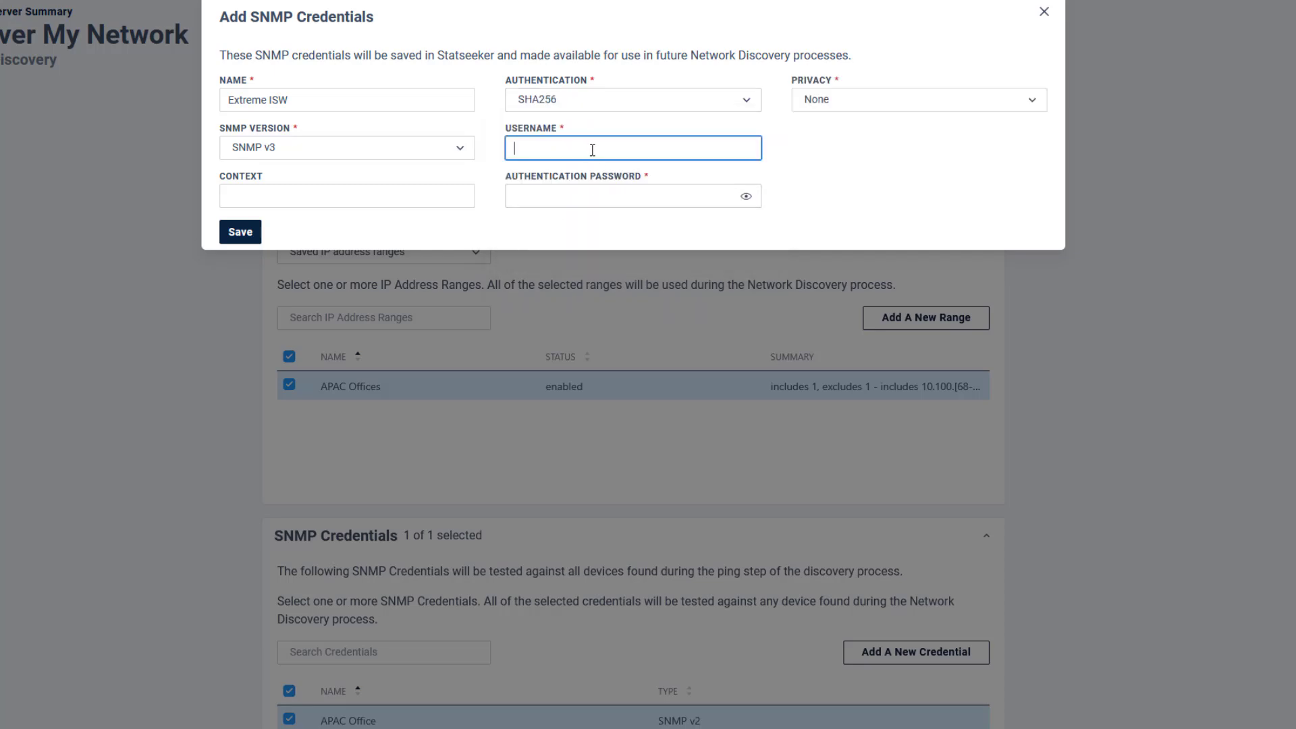
type("supersecret")
left_click(636, 195)
type("*********")
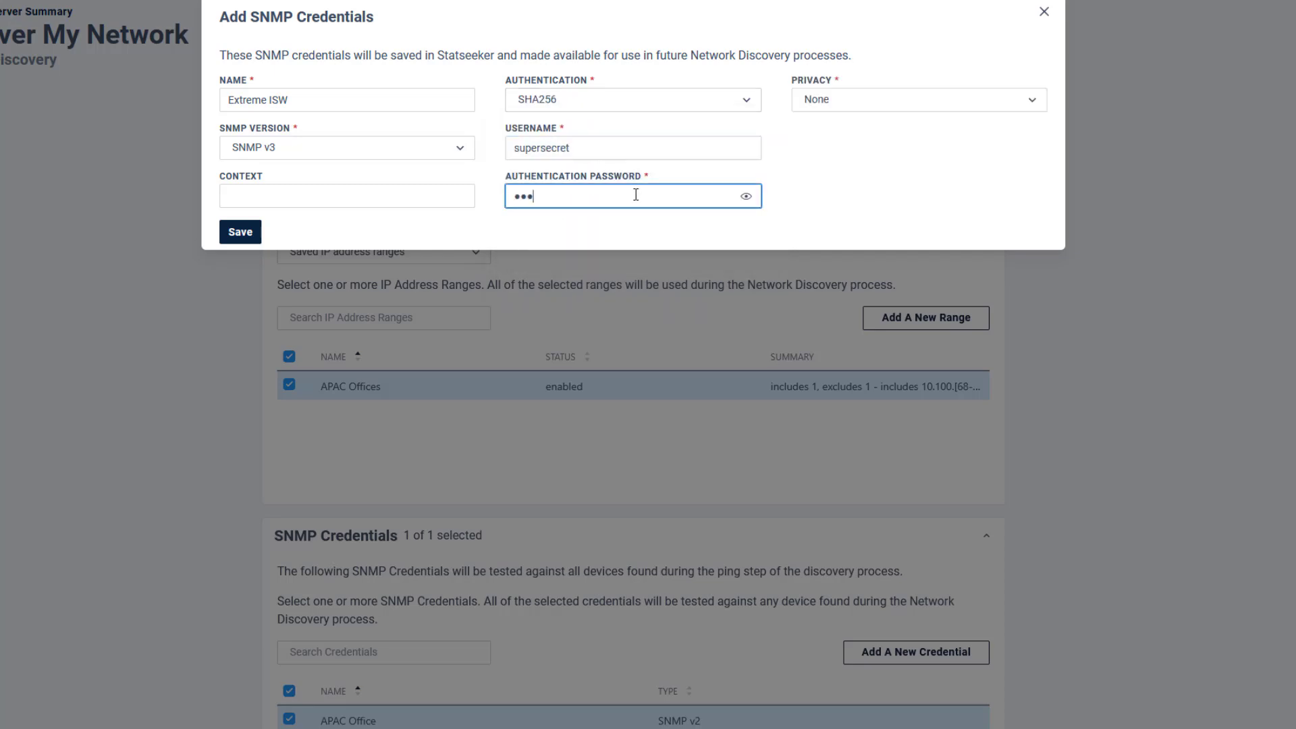
type("*")
left_click(825, 111)
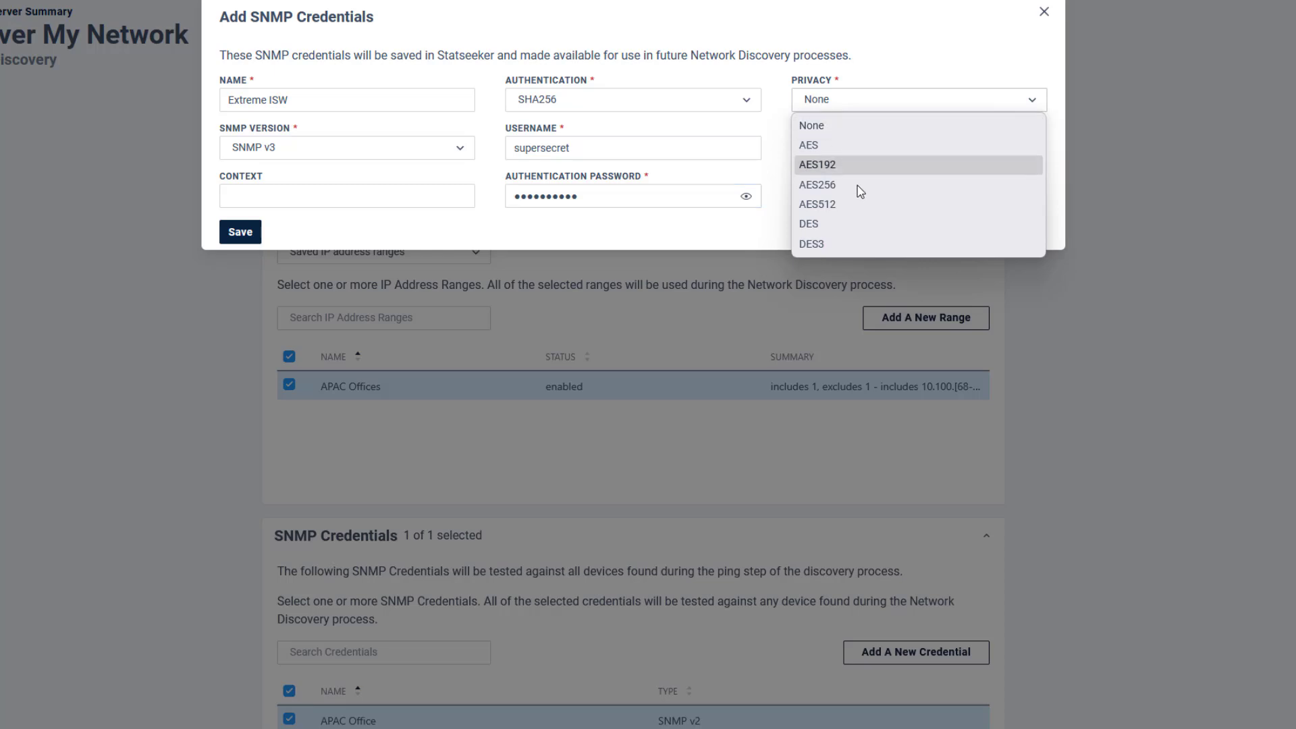
left_click(815, 185)
left_click(833, 152)
type("****************")
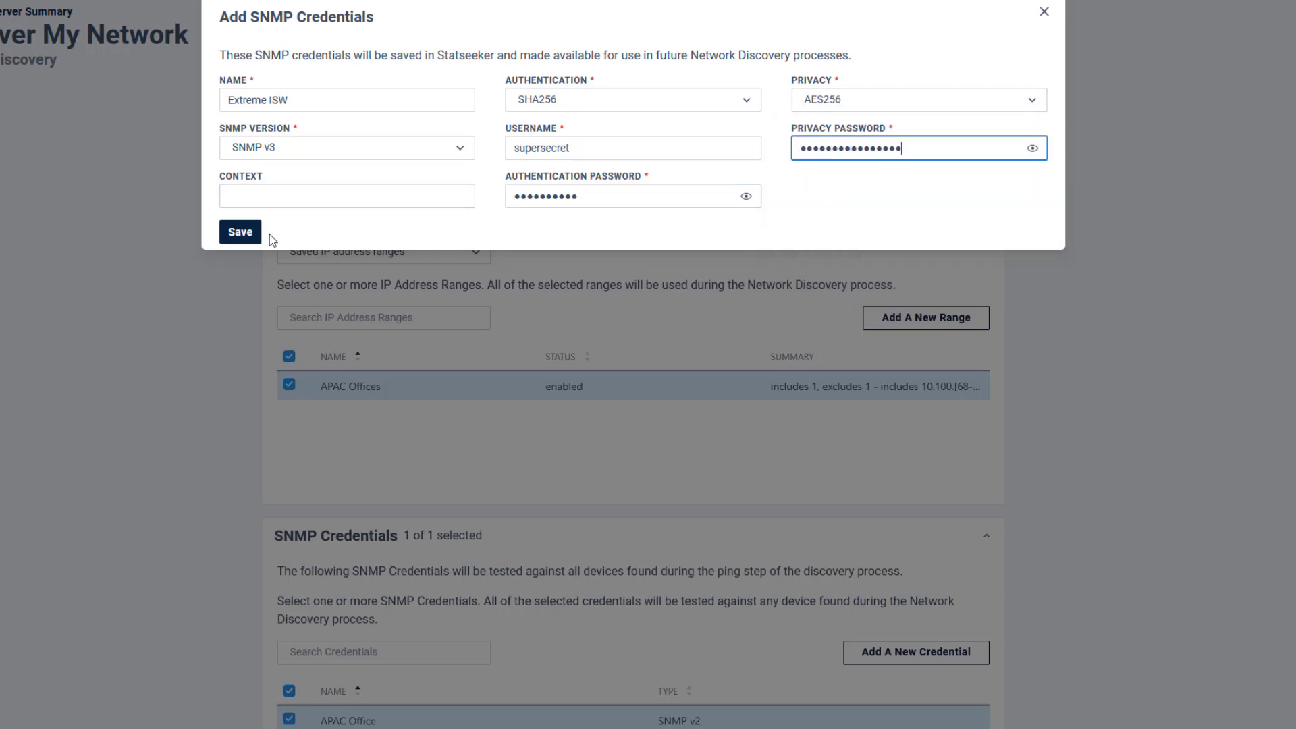
left_click(241, 232)
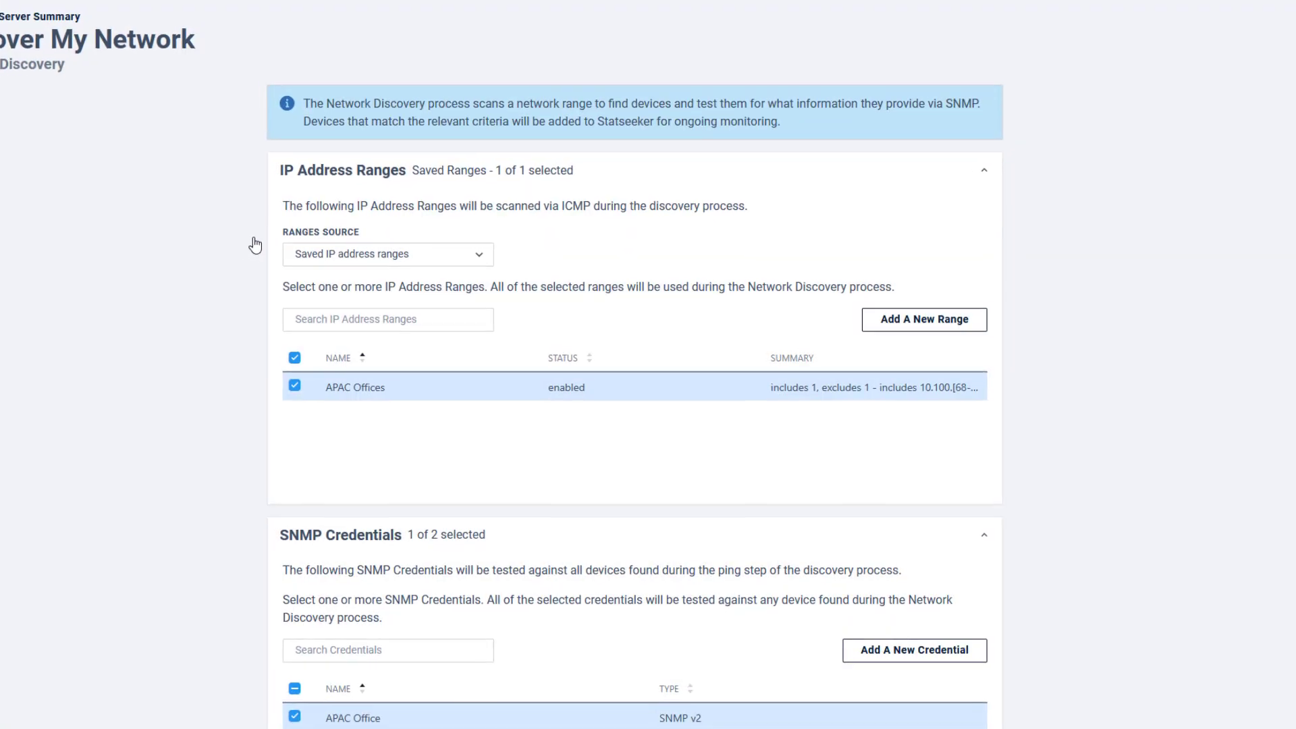
Step: Keep only the APAC Office credential selected and start discovery over APAC Offices
scroll(790, 492, "down", 2)
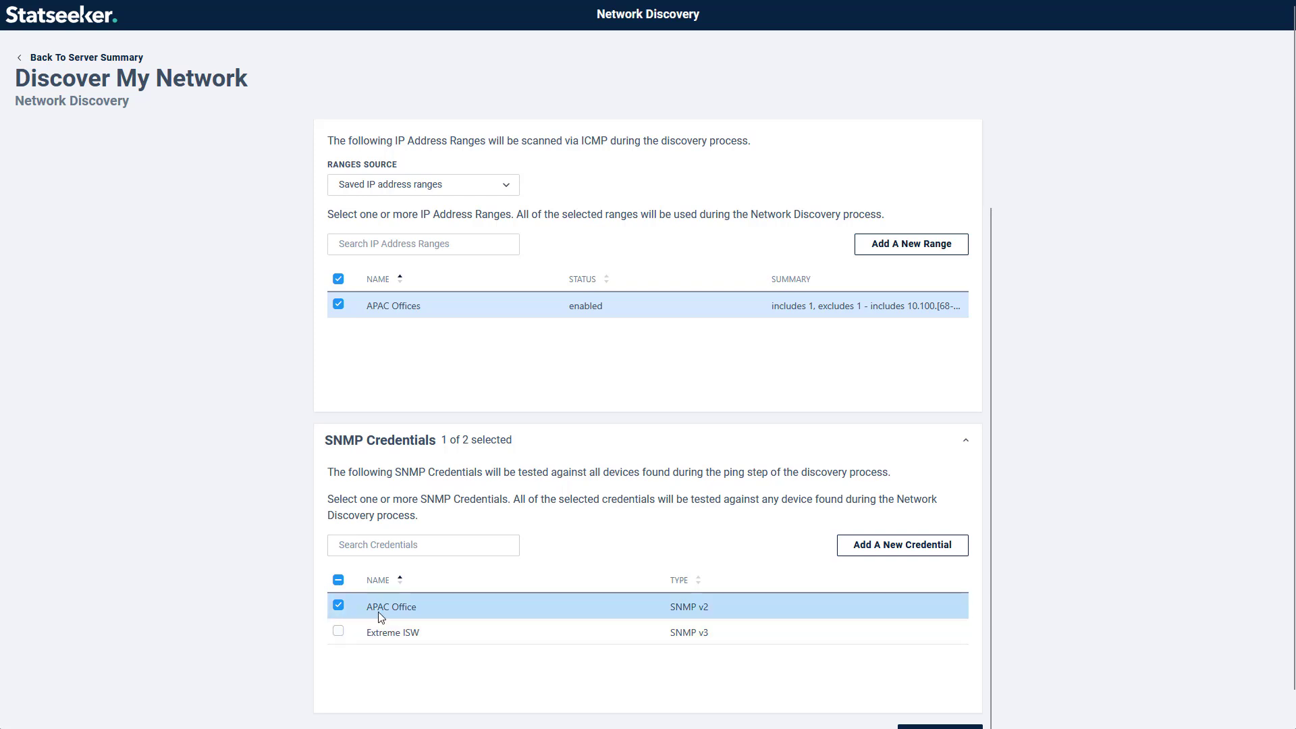
left_click(339, 631)
left_click(339, 632)
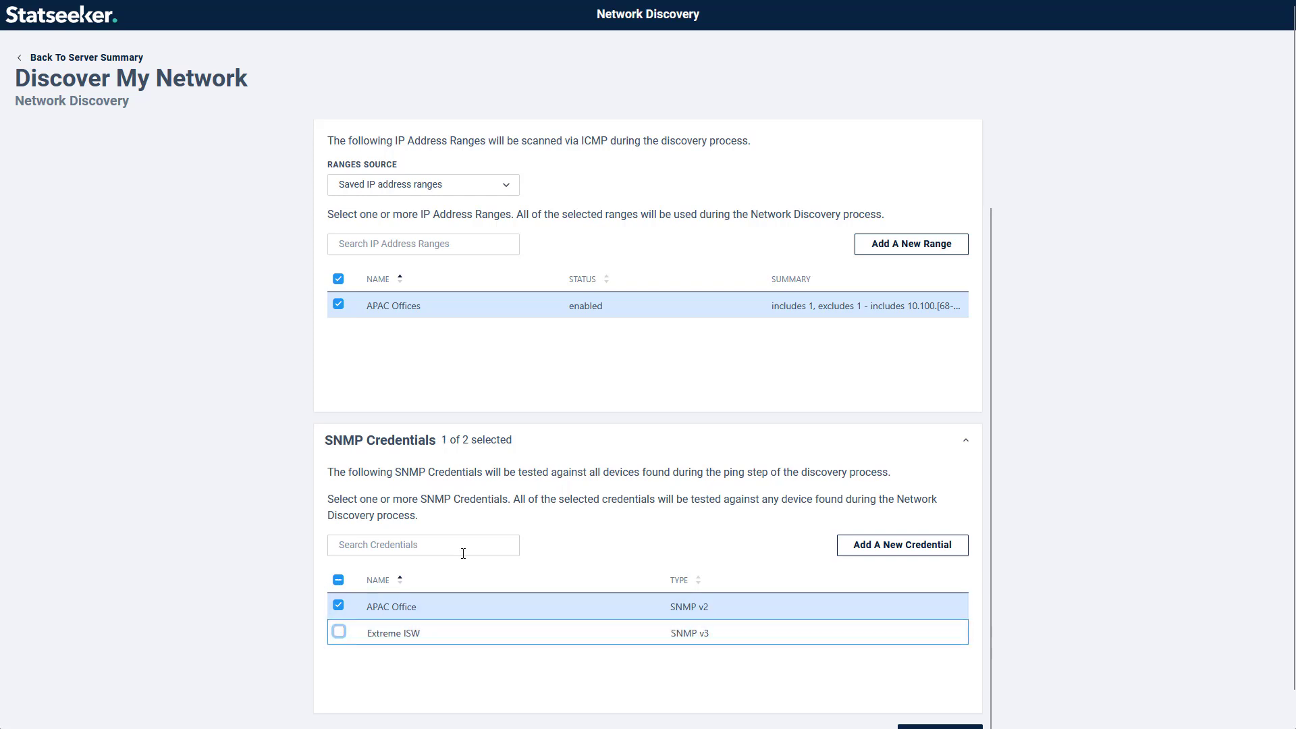
scroll(678, 540, "down", 1)
left_click(905, 709)
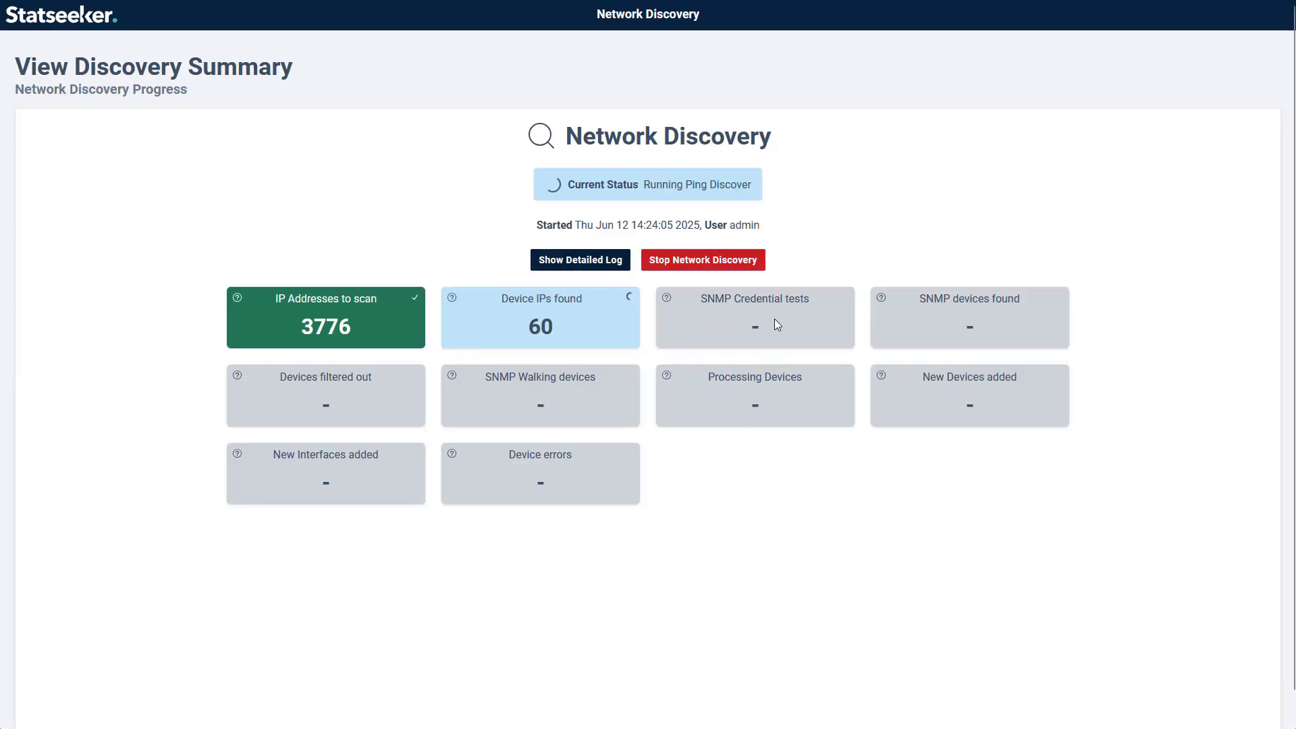
Step: Check the detailed discovery log, then return to the summary showing success
left_click(569, 265)
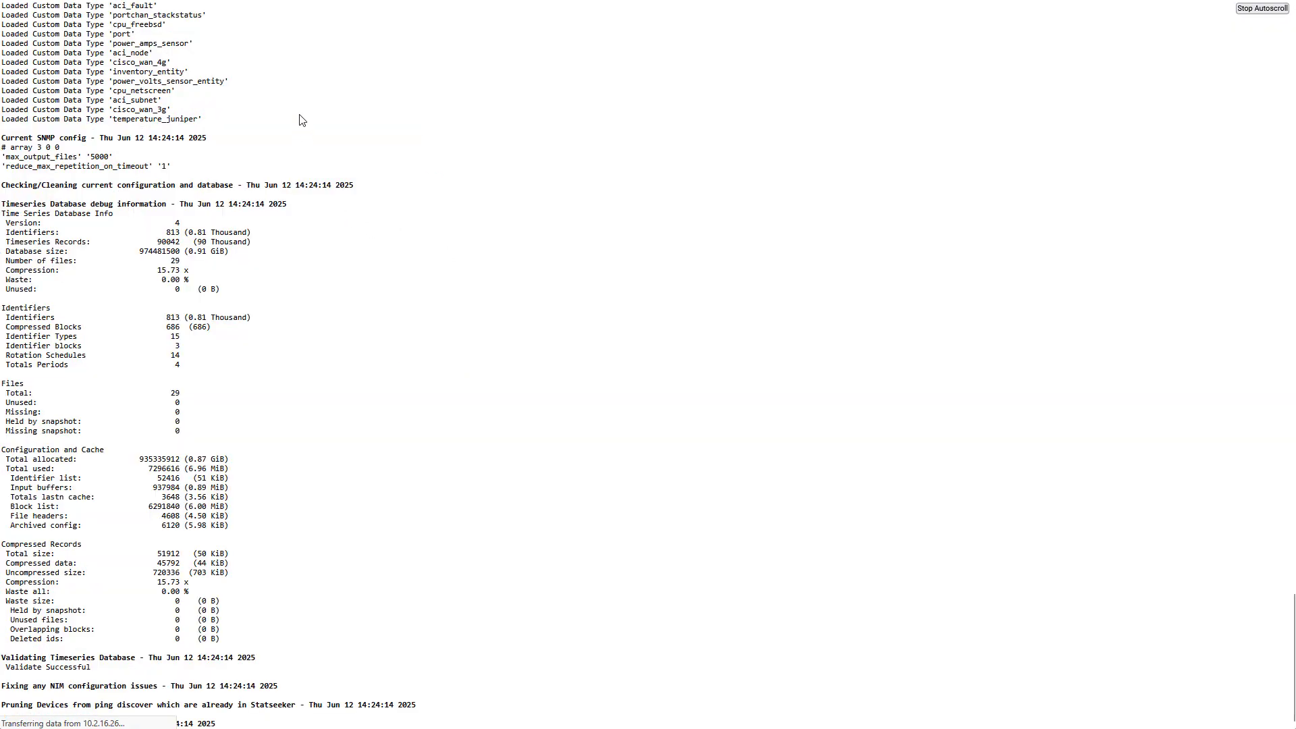
key("ctrl+w")
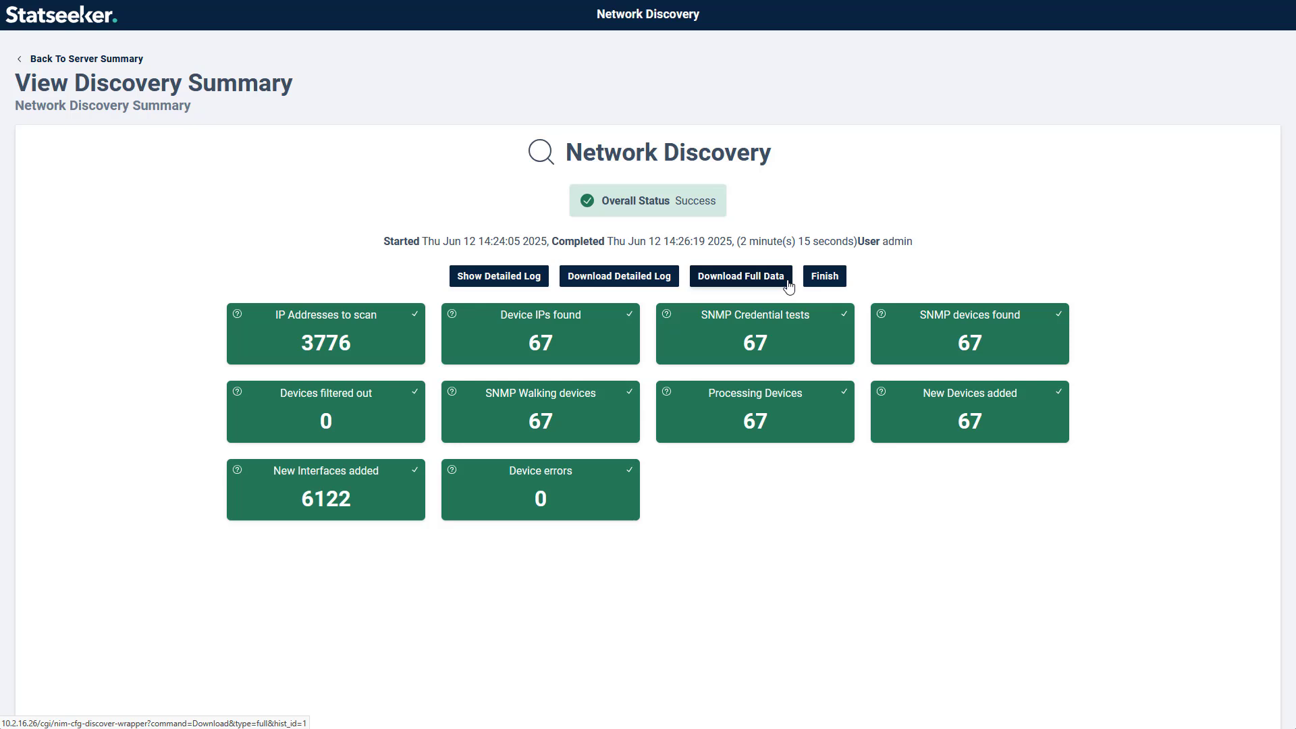
Step: Finish discovery, glance at the Console's discovered devices, then open the Administration Tool
left_click(826, 278)
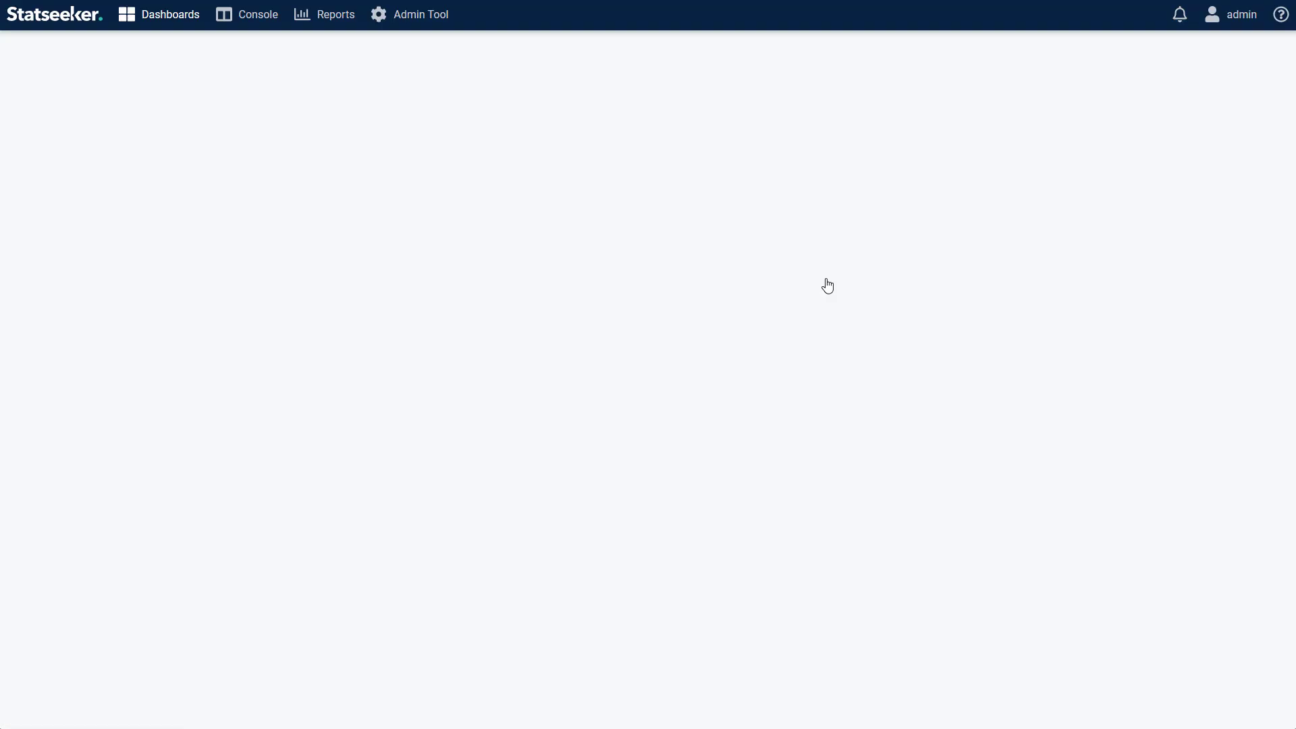
left_click(259, 15)
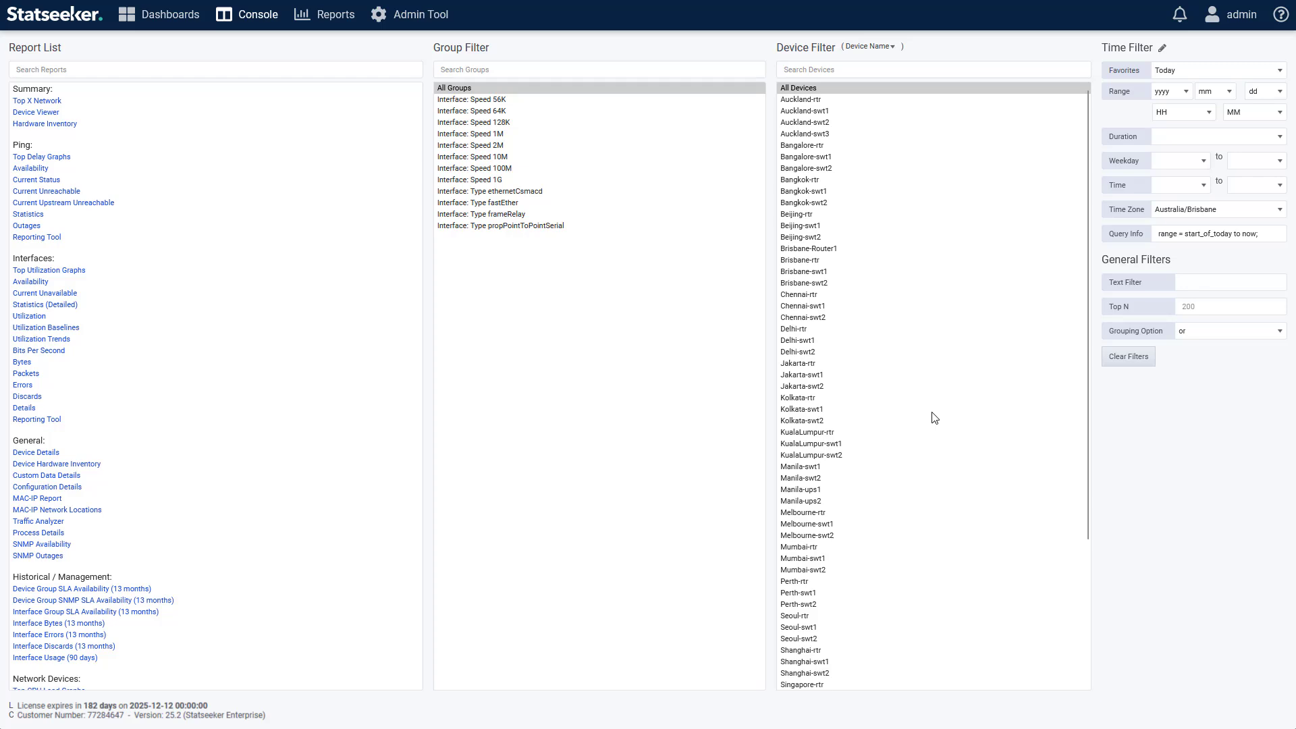
left_click(424, 19)
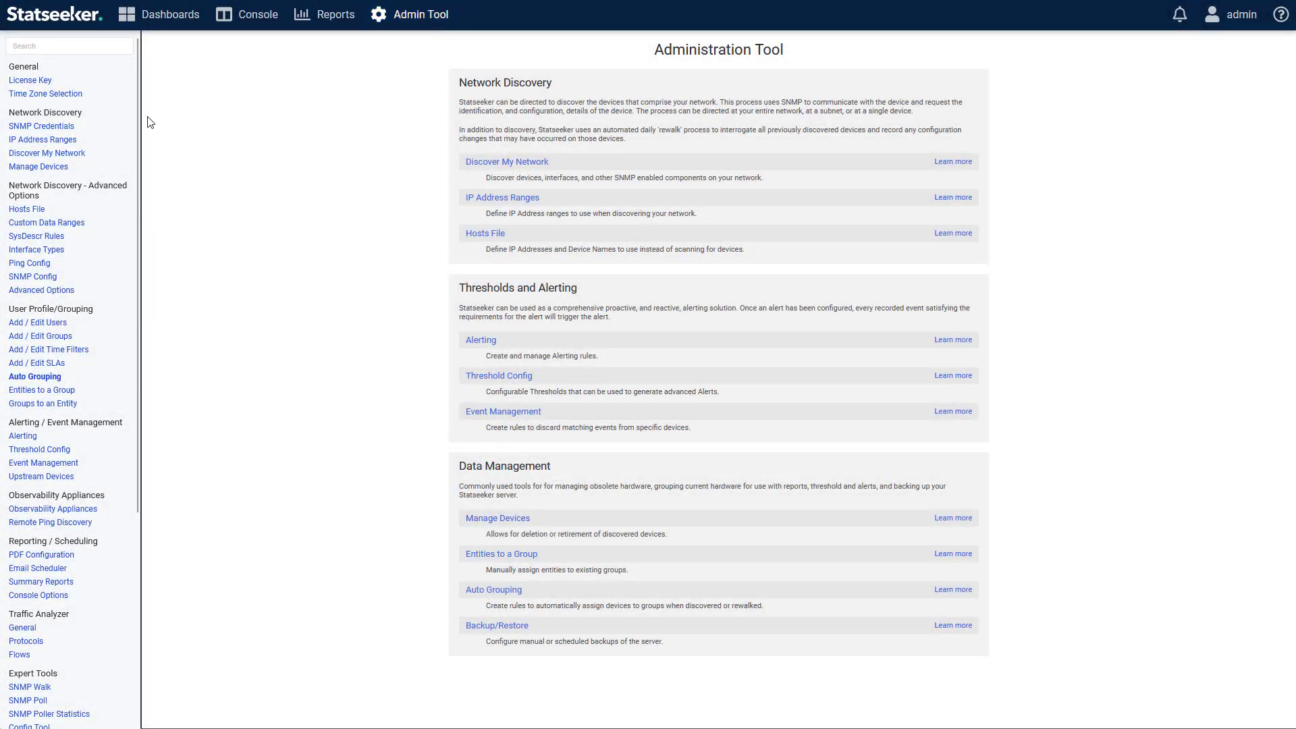
Step: Check that APAC Office is used by 67 devices, then view IP Address Ranges
left_click(61, 132)
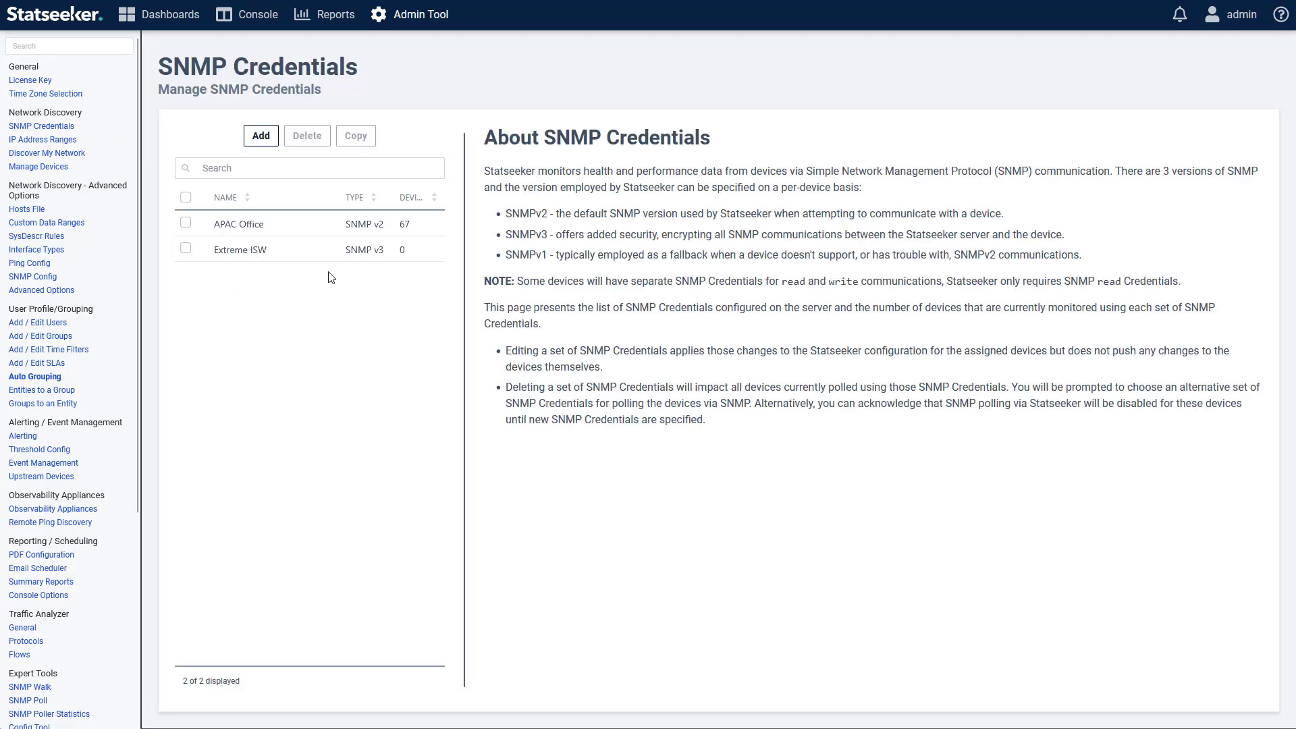
left_click(427, 225)
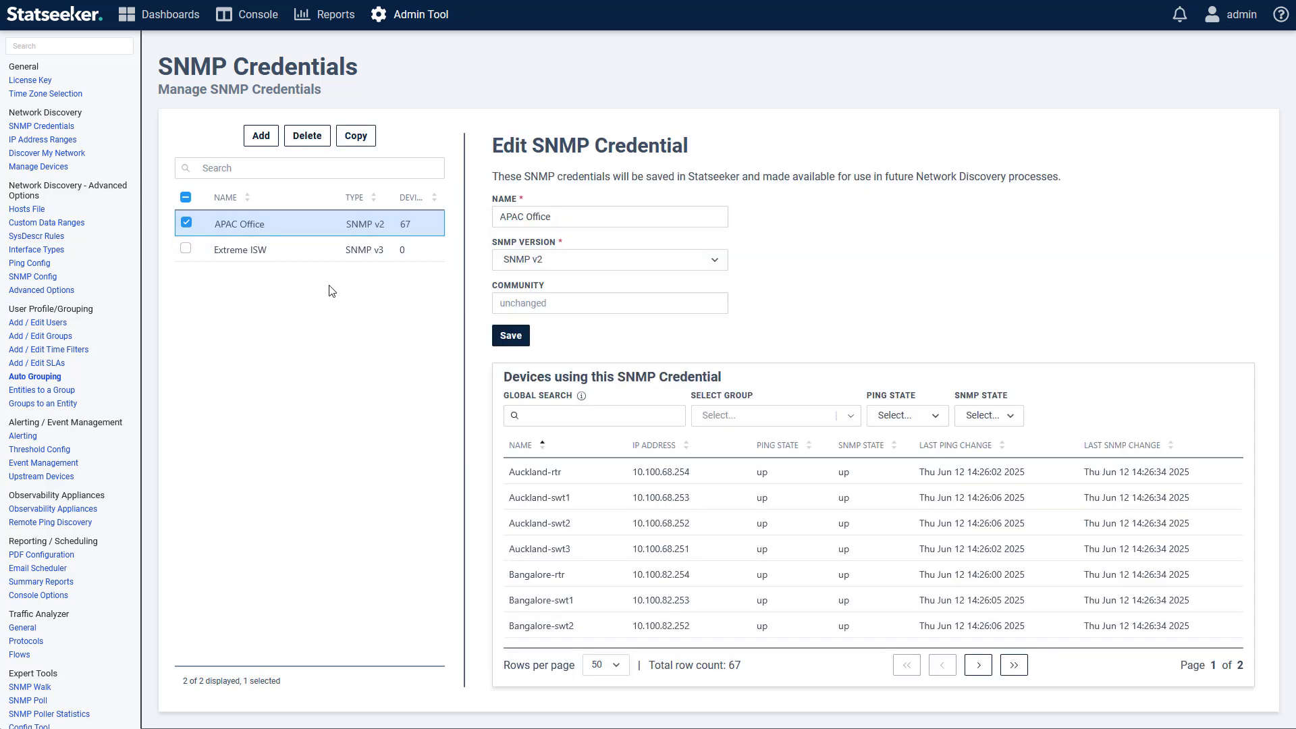
left_click(56, 140)
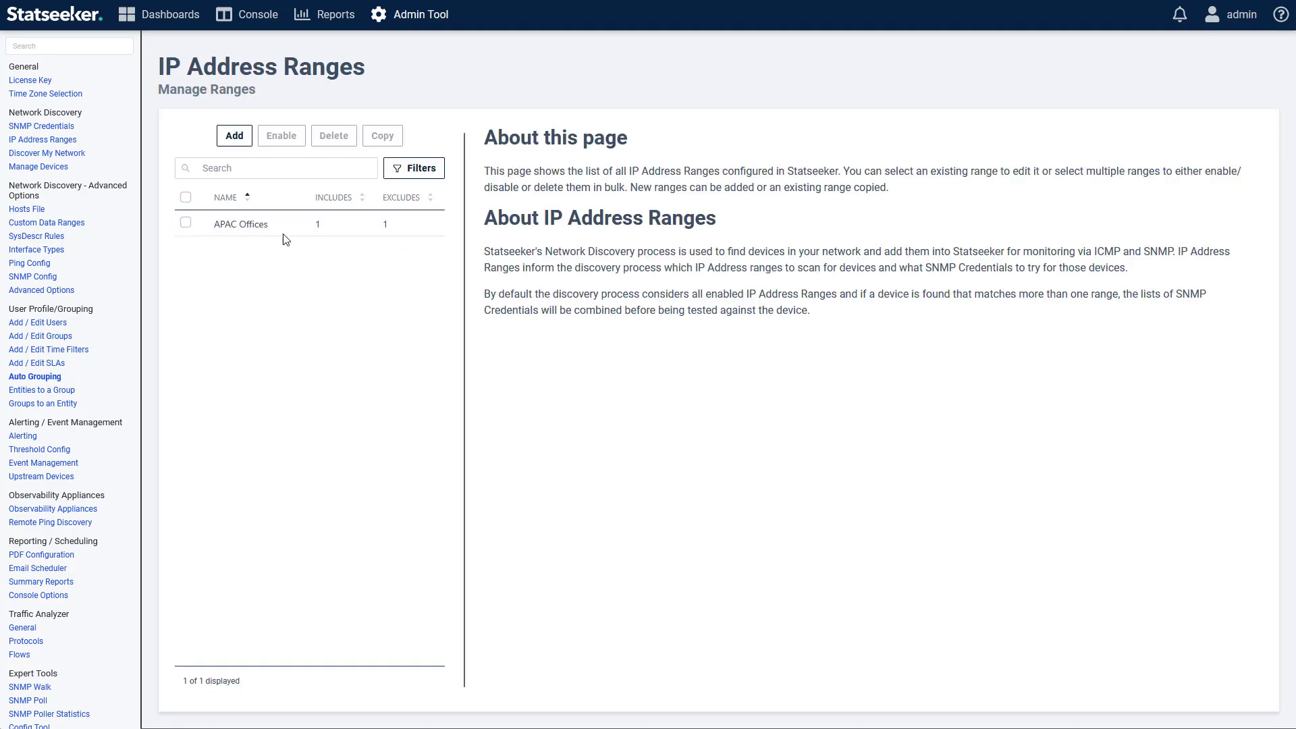
Step: Import the ranges from Berlin_Office.txt into a new IP address range
left_click(234, 136)
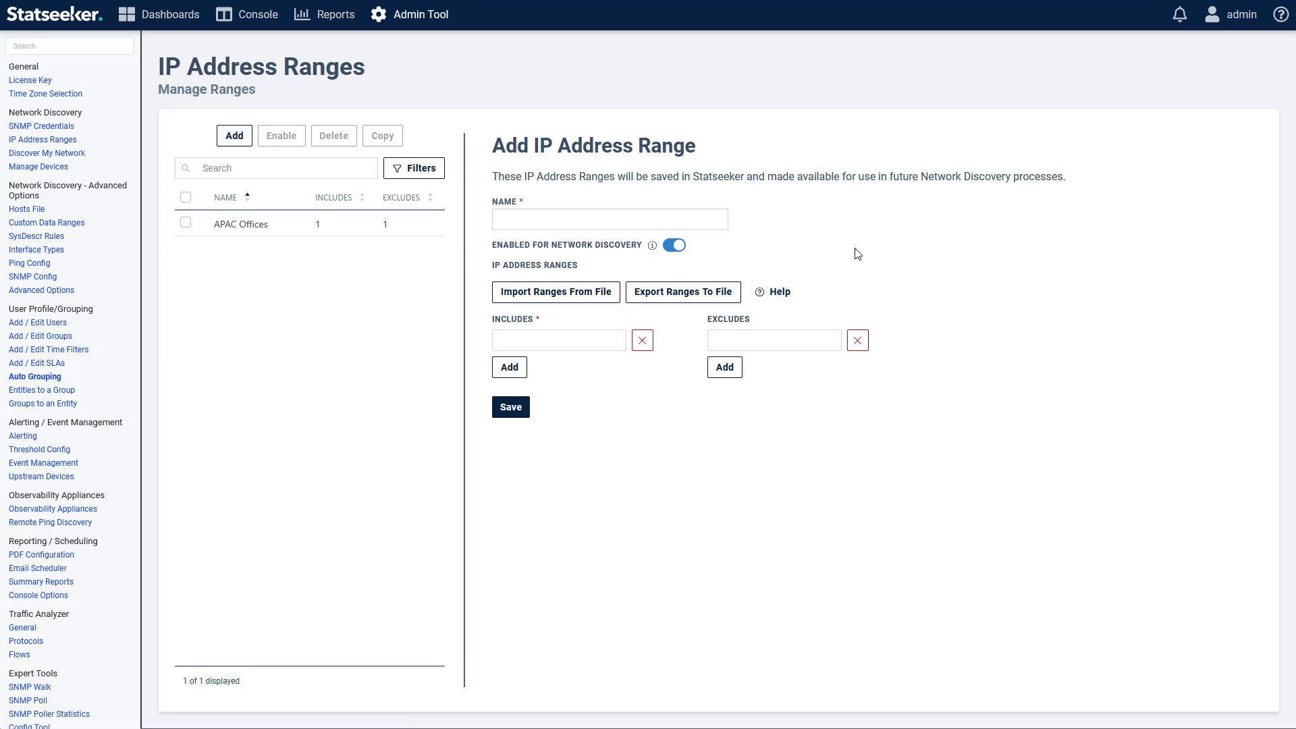
left_click(617, 292)
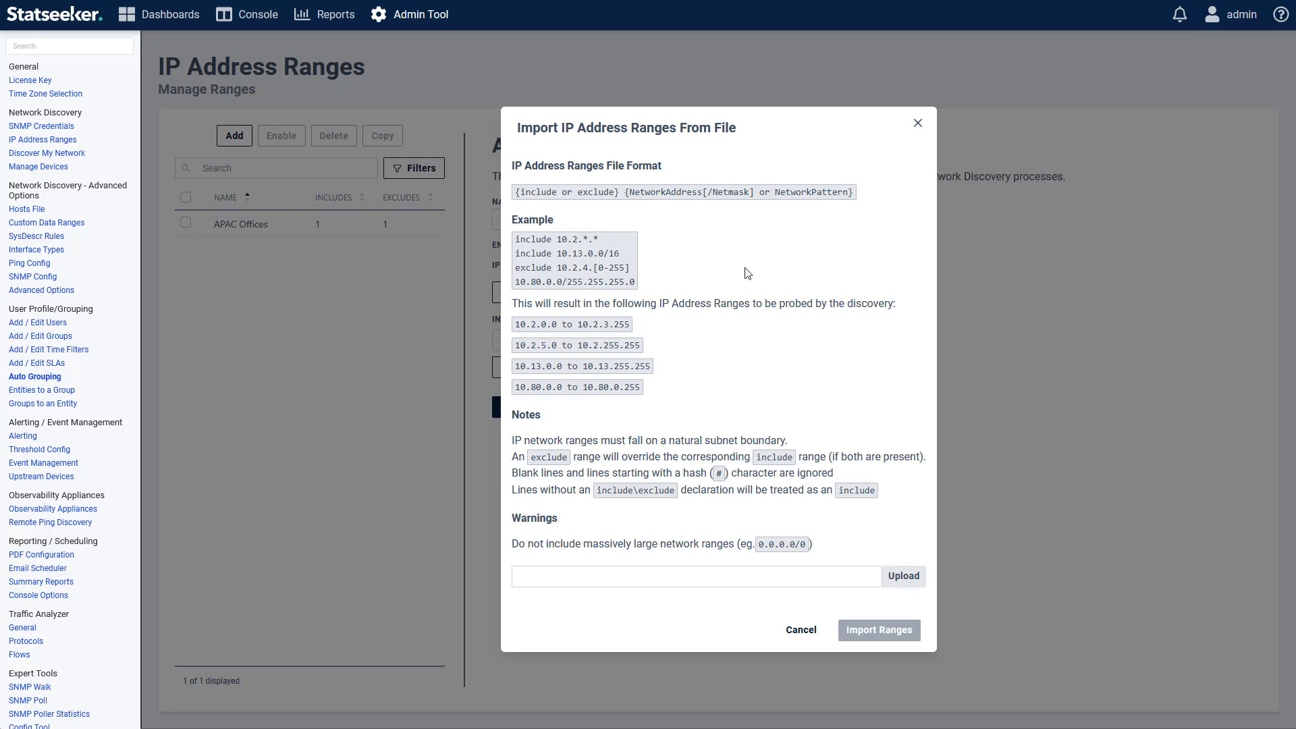
left_click(907, 578)
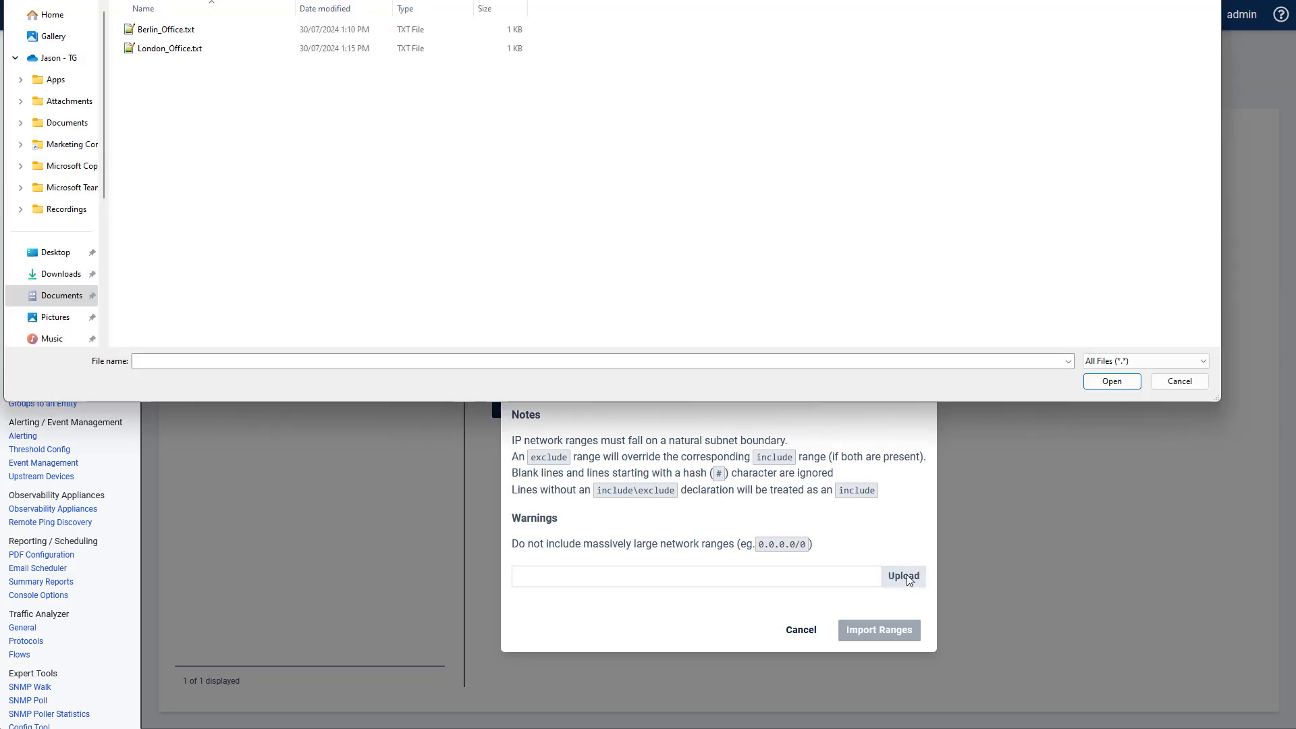
left_click(149, 35)
left_click(1093, 382)
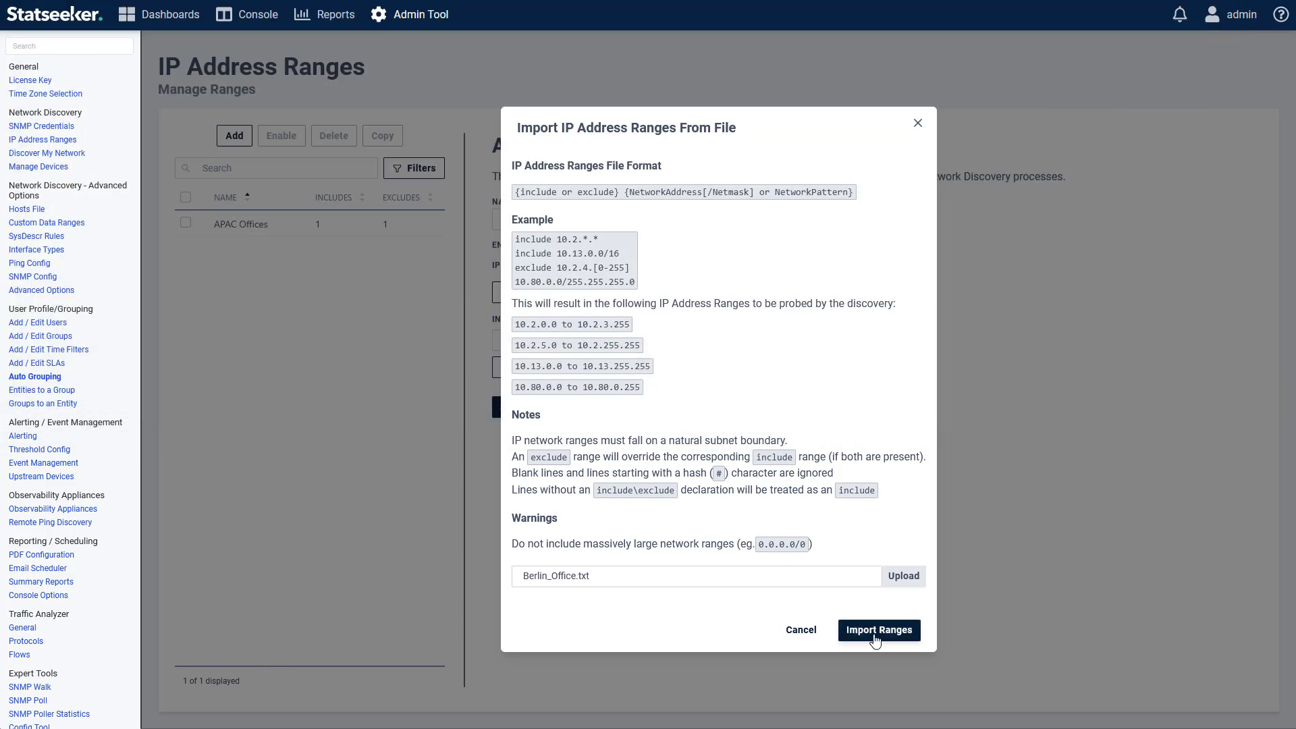
left_click(845, 635)
Step: Name the imported range 'Berlin Office', save it, and begin another new range
left_click(597, 227)
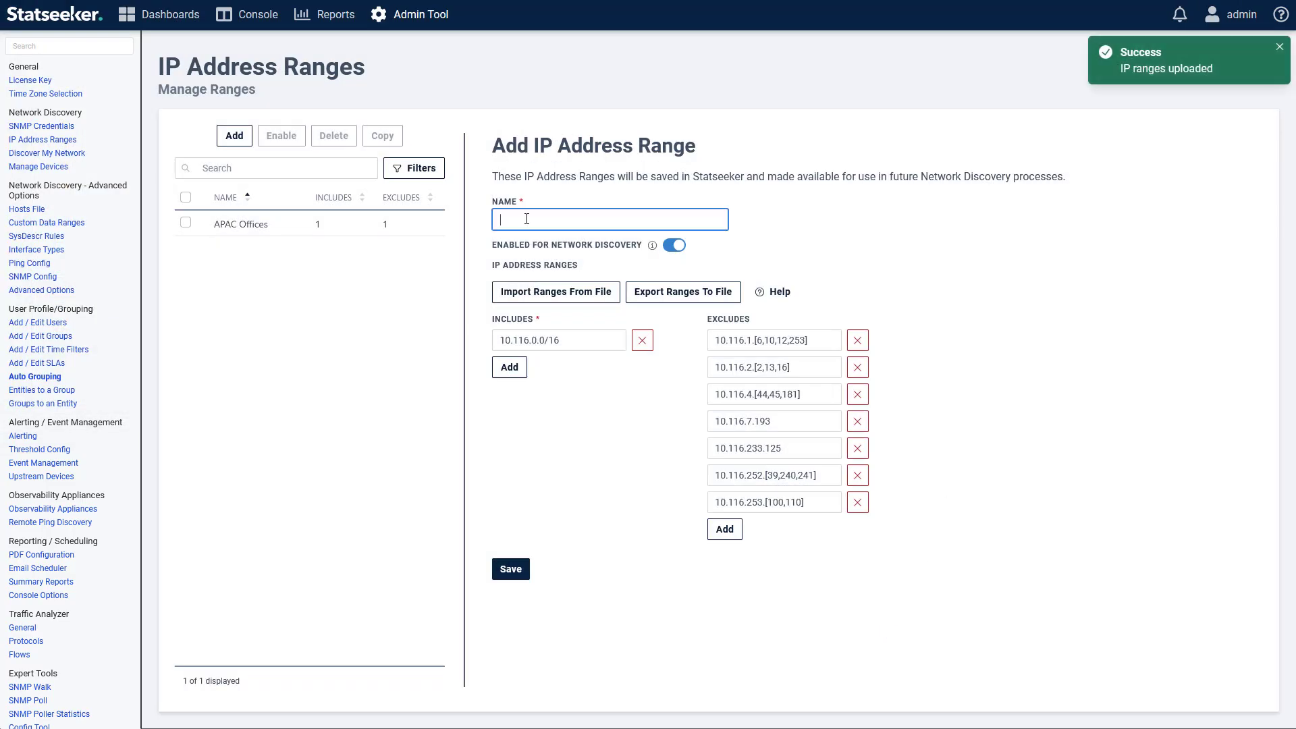
type("Berlin Office")
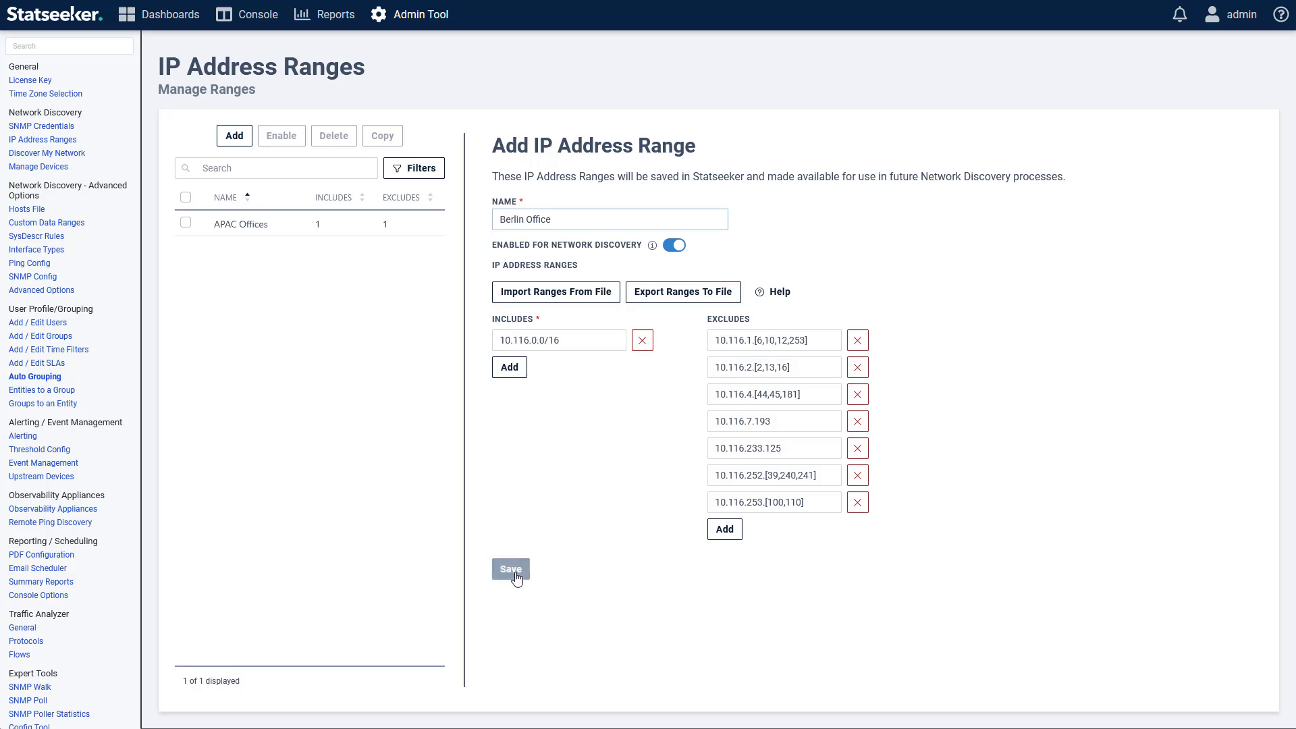
left_click(511, 569)
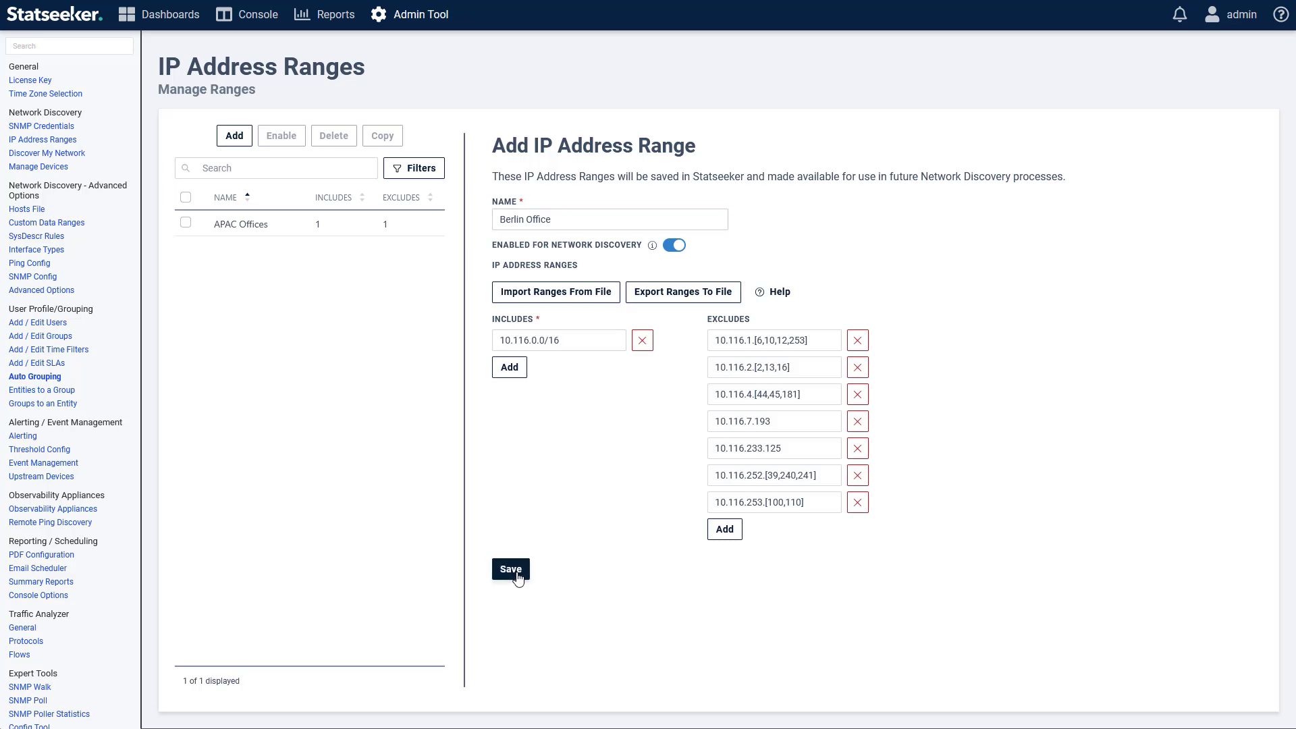
left_click(232, 136)
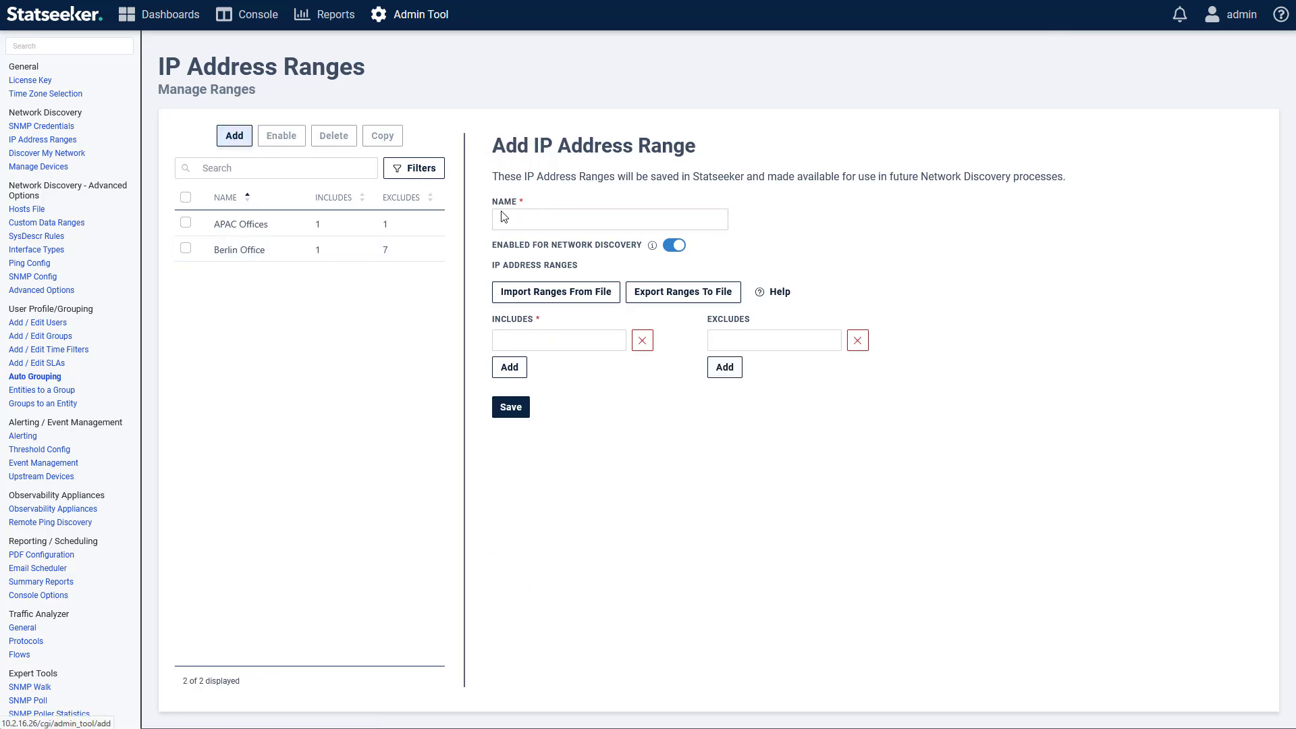
Step: Save a London Office range including 10.100.49.0/24 and excluding 10.100.49.[31-239]
left_click(565, 226)
type("L")
left_click(552, 239)
left_click(575, 336)
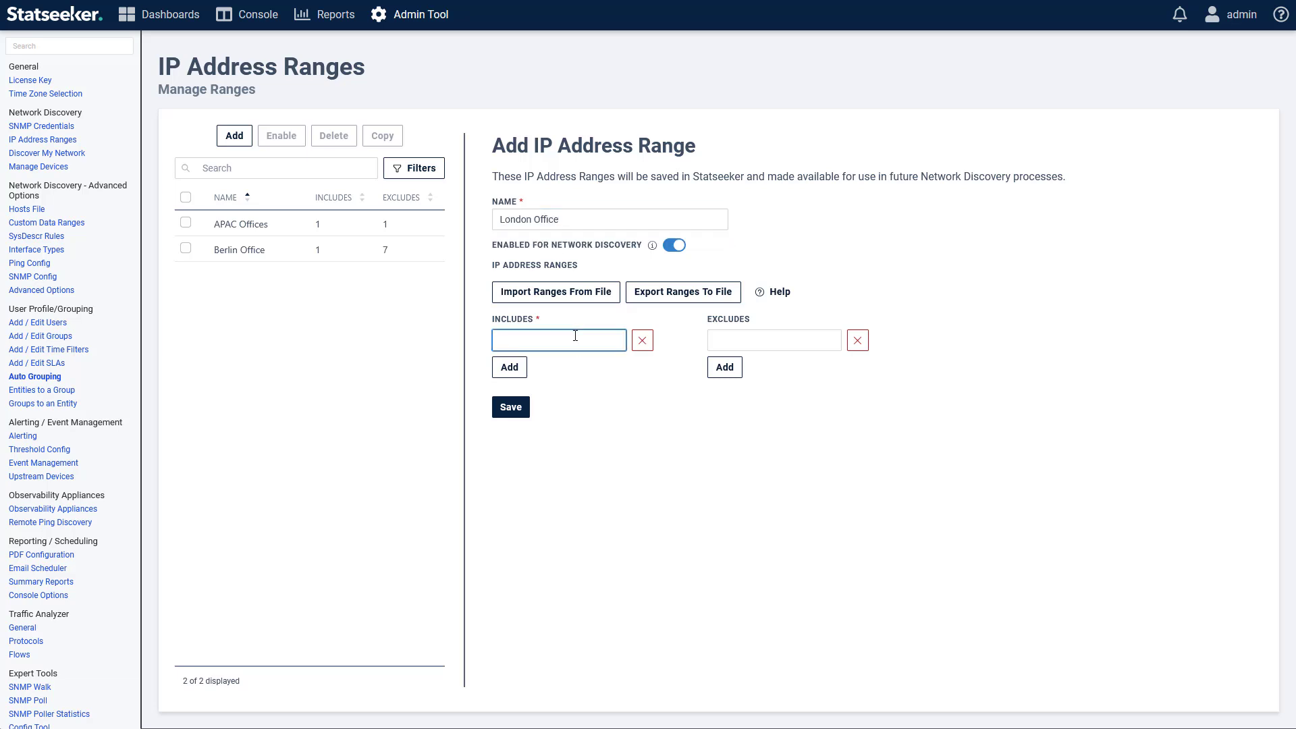
type("10.100.49.0/24")
left_click(727, 338)
type("10.100.49.[31-239]")
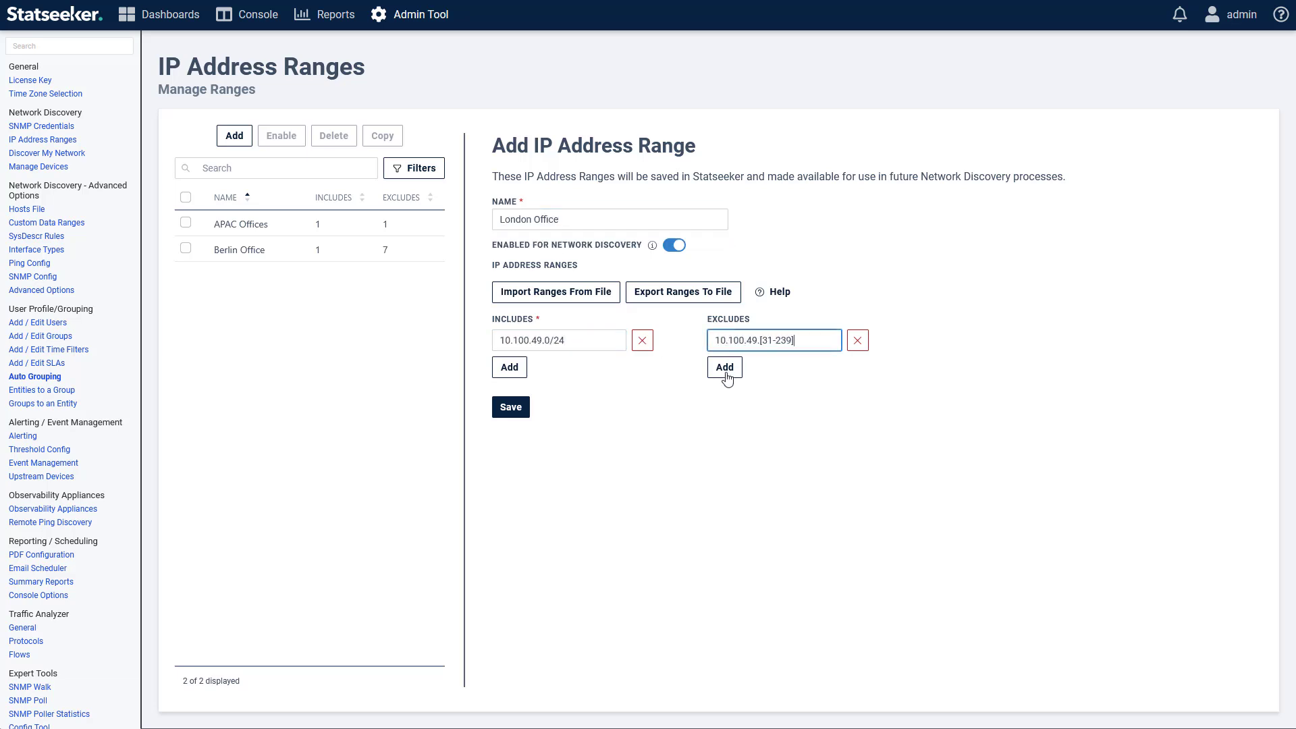
left_click(513, 409)
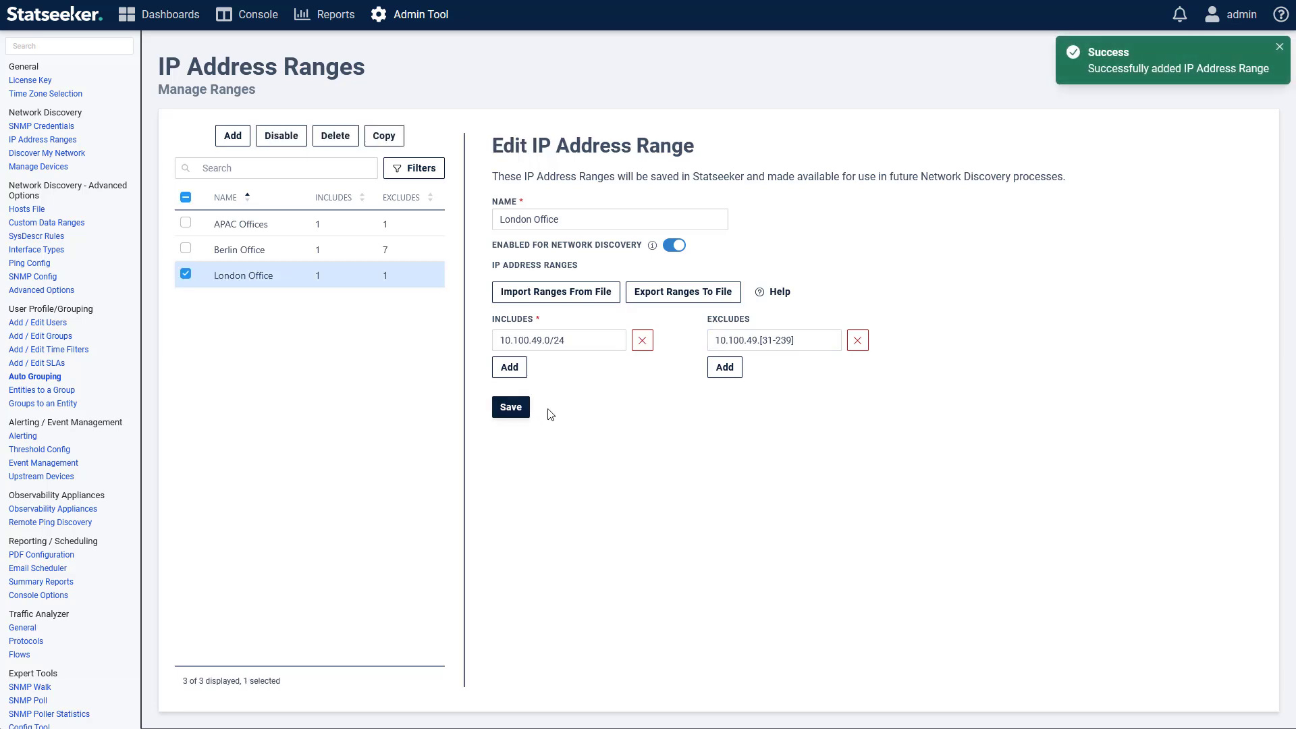
Step: Disable London Office for network discovery, save it, and go to Discover My Network
left_click(675, 246)
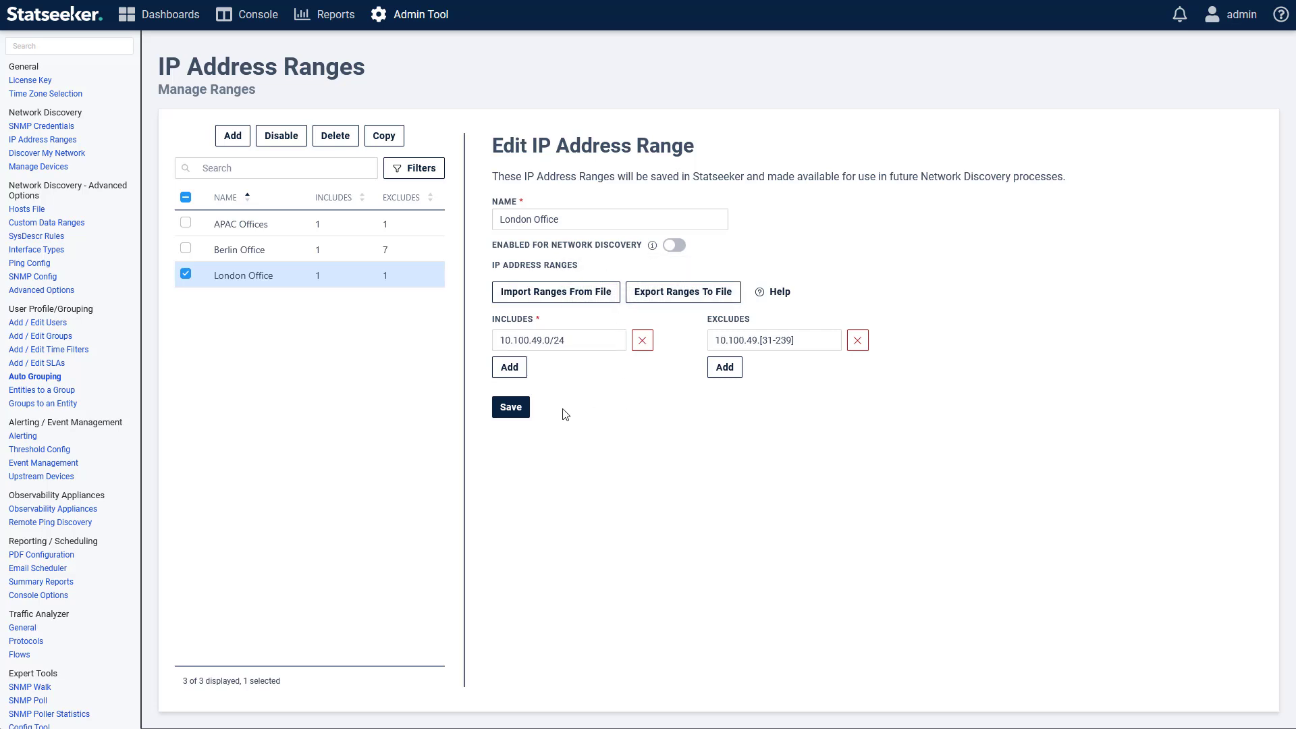
left_click(517, 413)
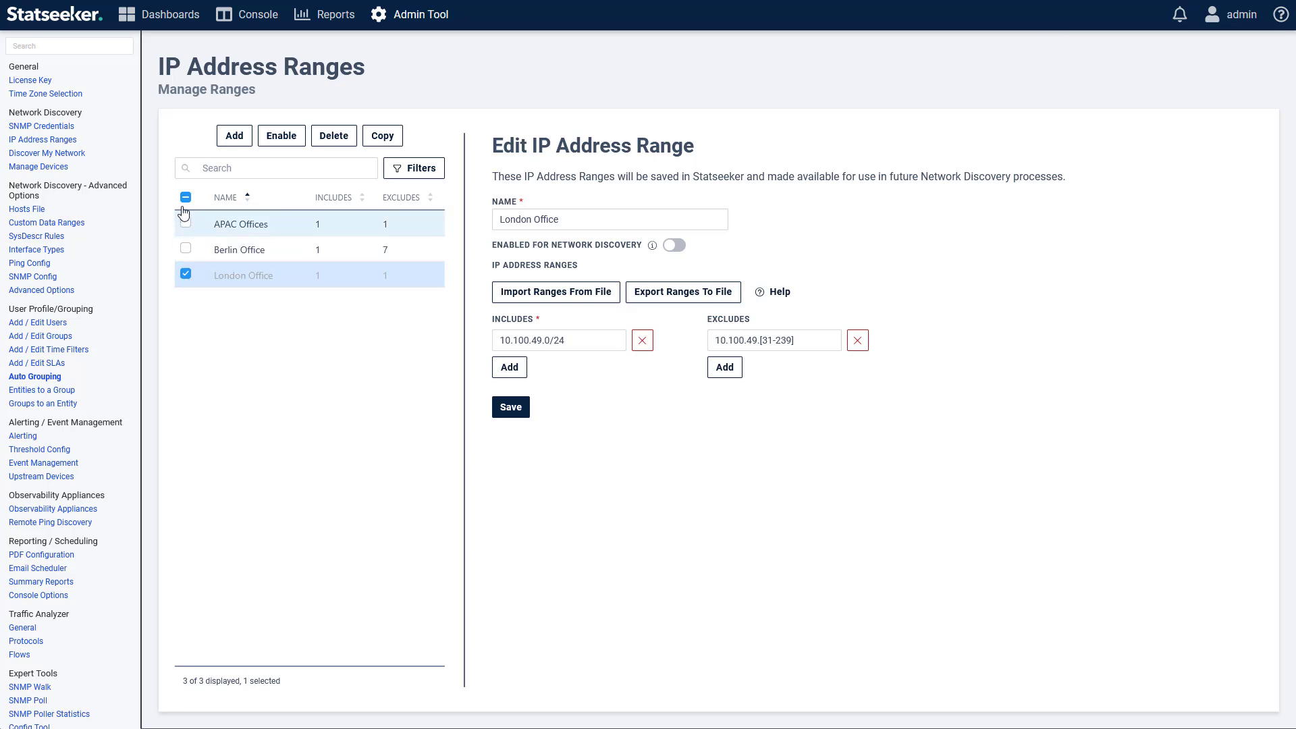
left_click(186, 274)
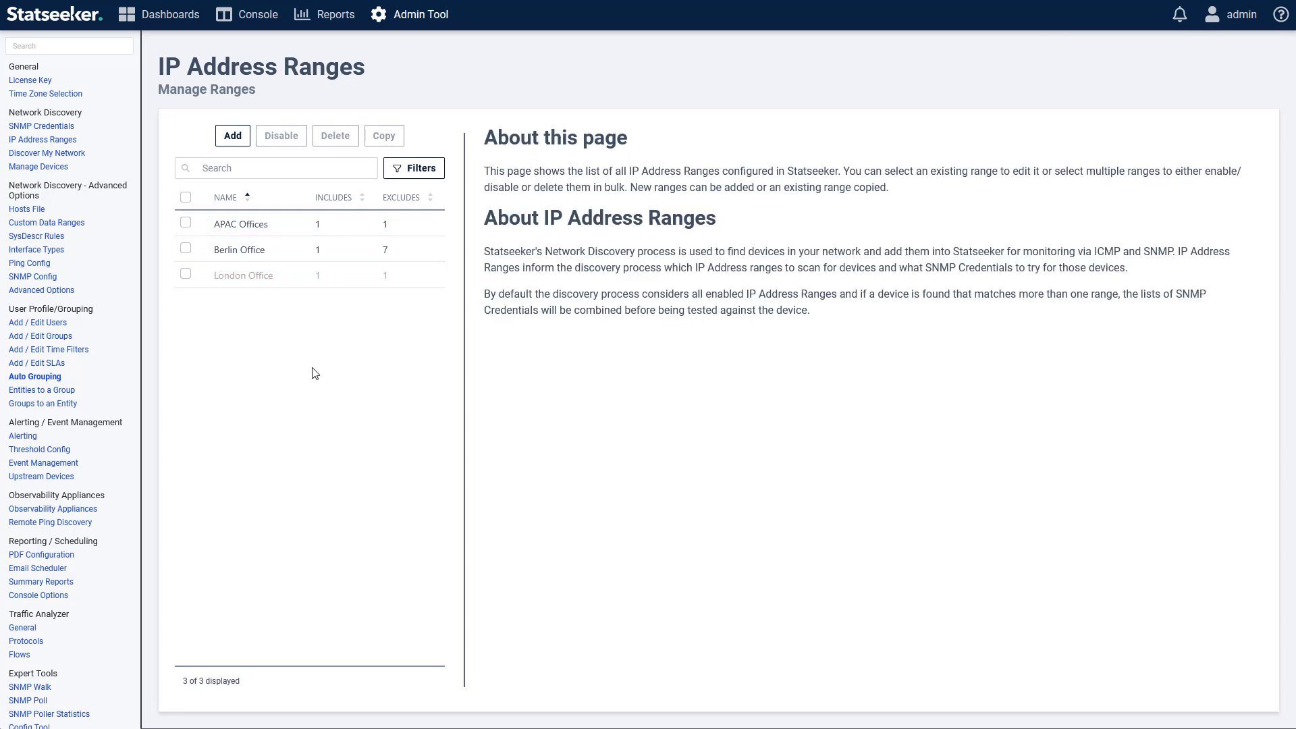
left_click(71, 154)
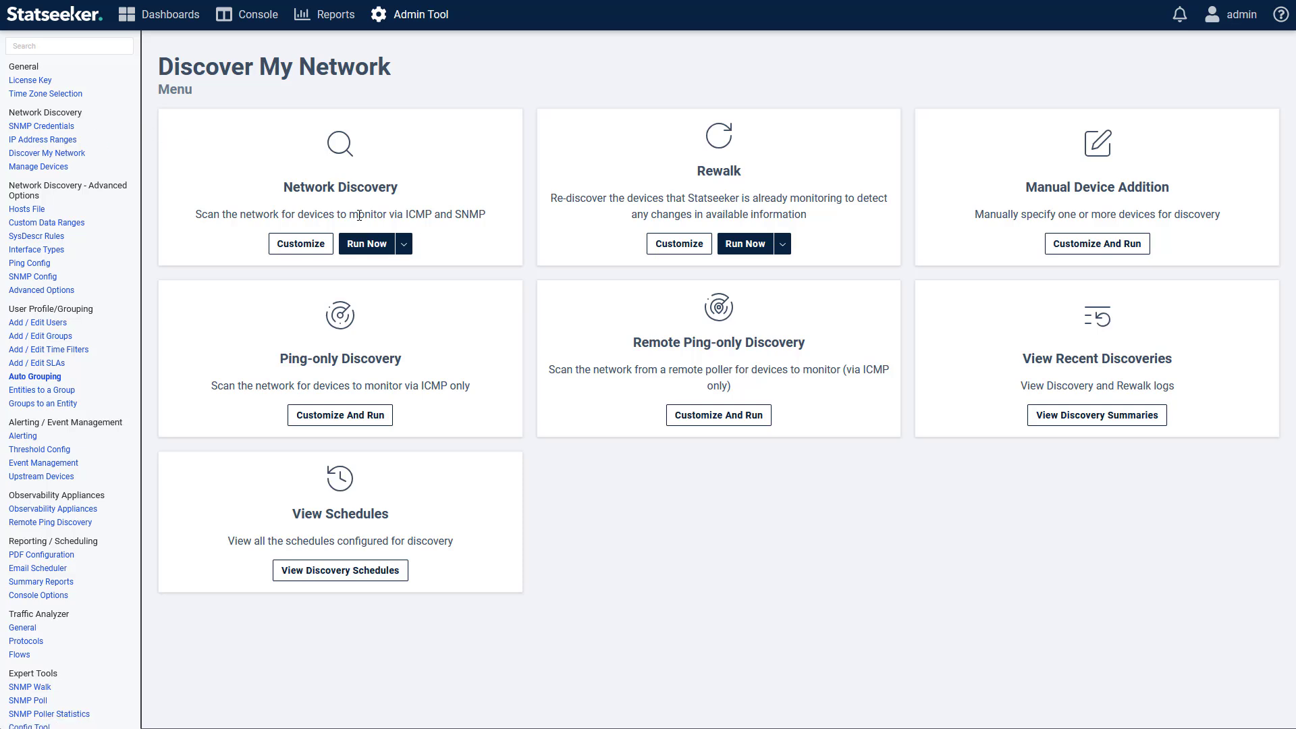
Step: Customize discovery to drop APAC Offices and the Extreme ISW credential
left_click(299, 246)
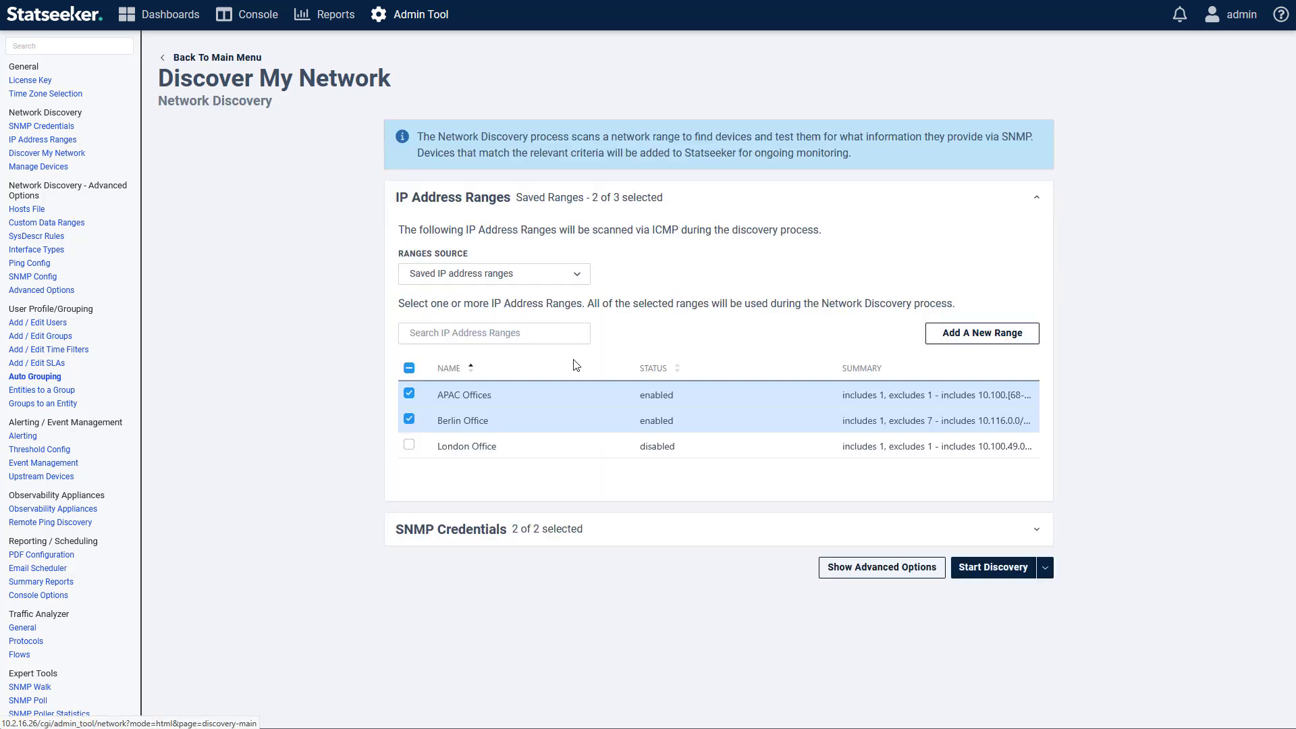
left_click(467, 391)
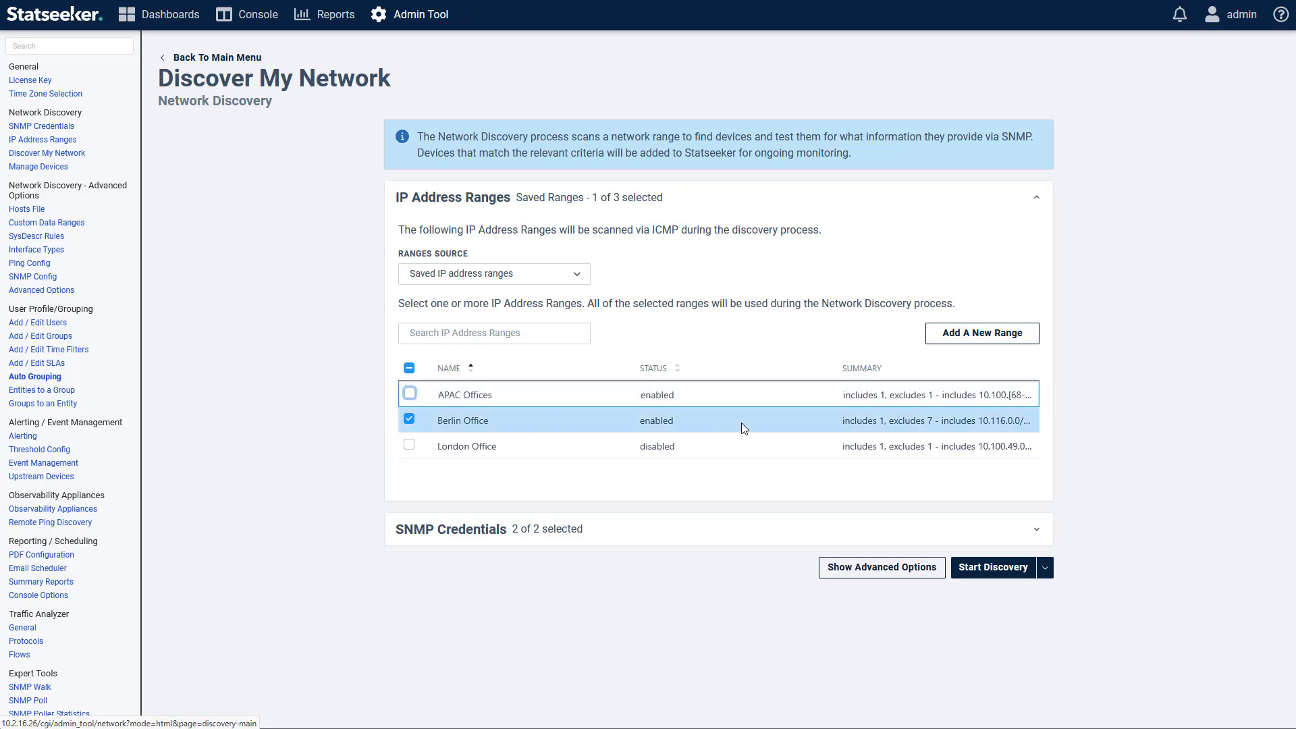
left_click(1031, 517)
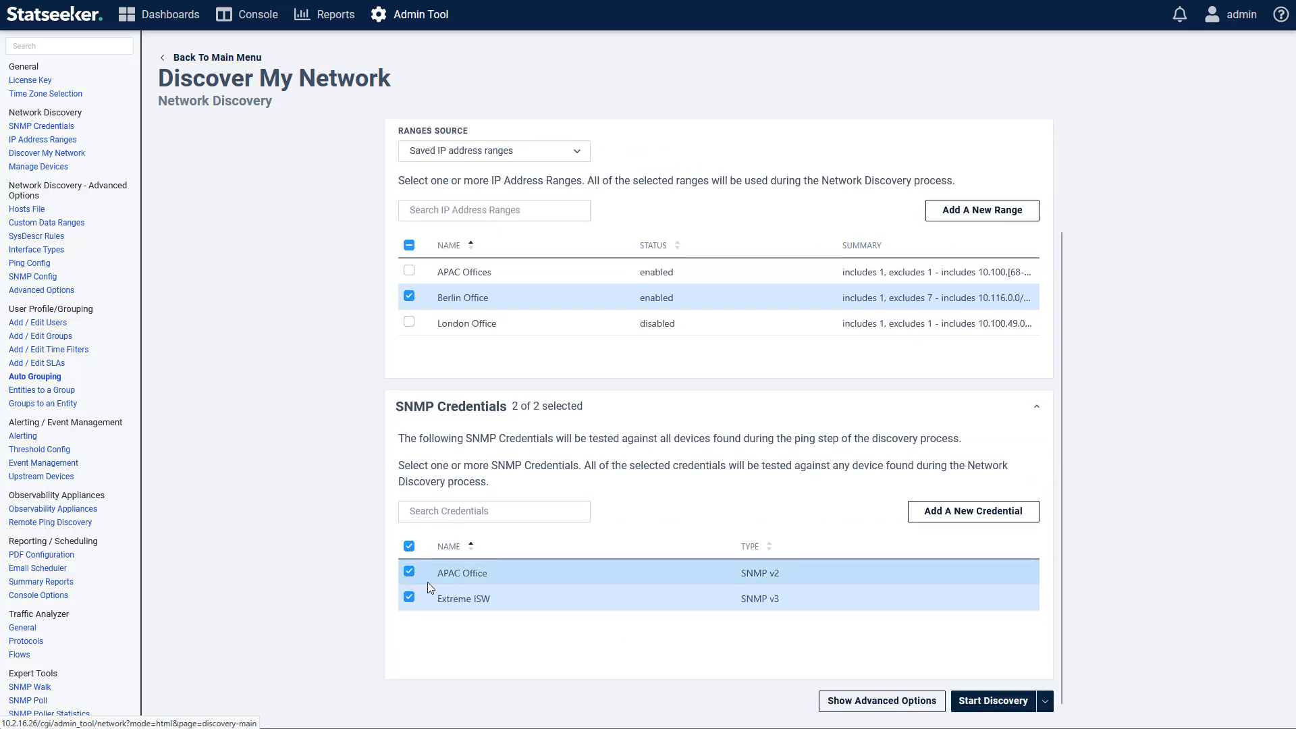
left_click(409, 598)
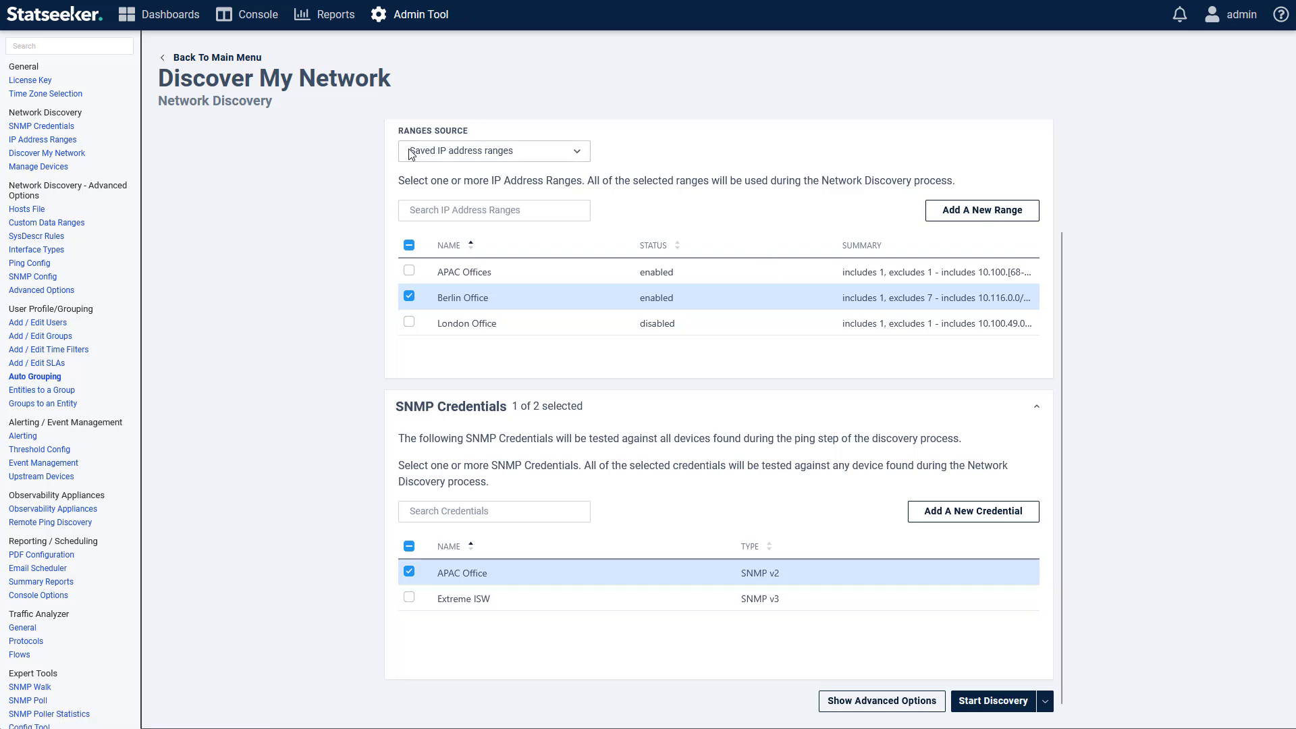
Step: Try the Hosts file as the range source and view the Hosts File page
left_click(530, 150)
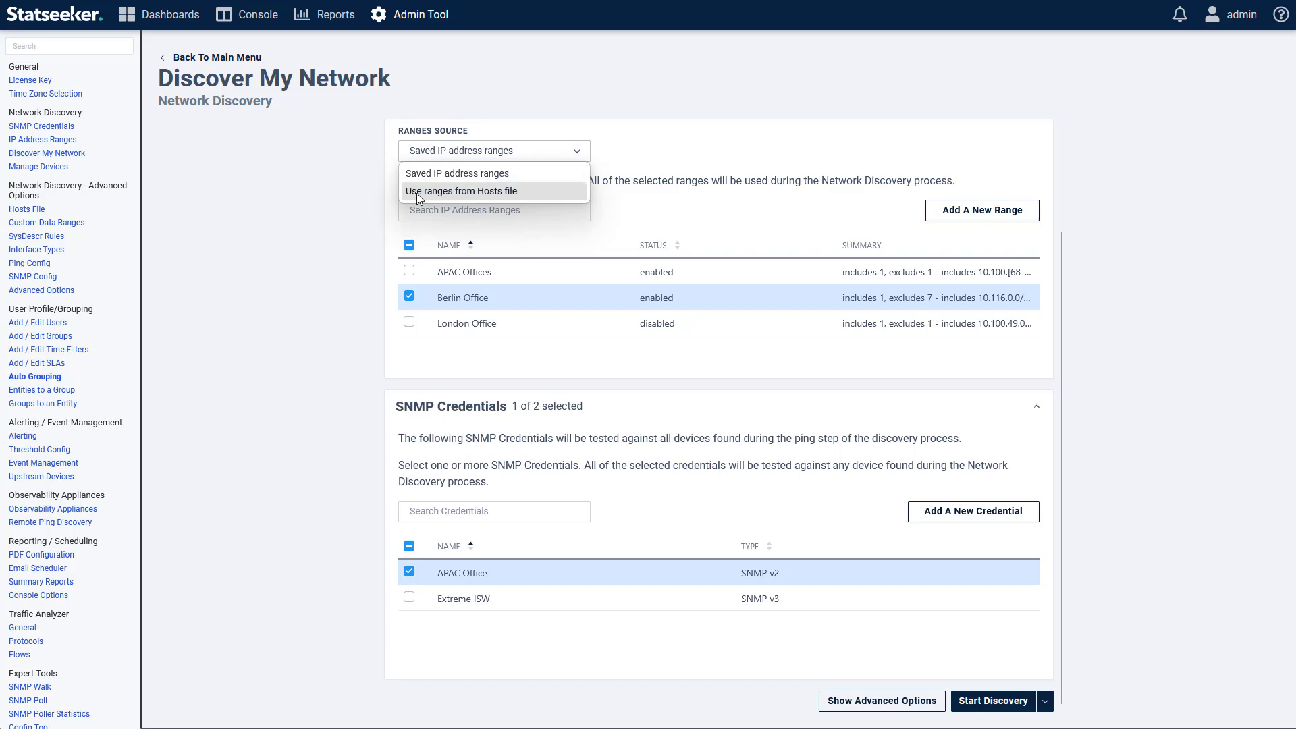
left_click(527, 192)
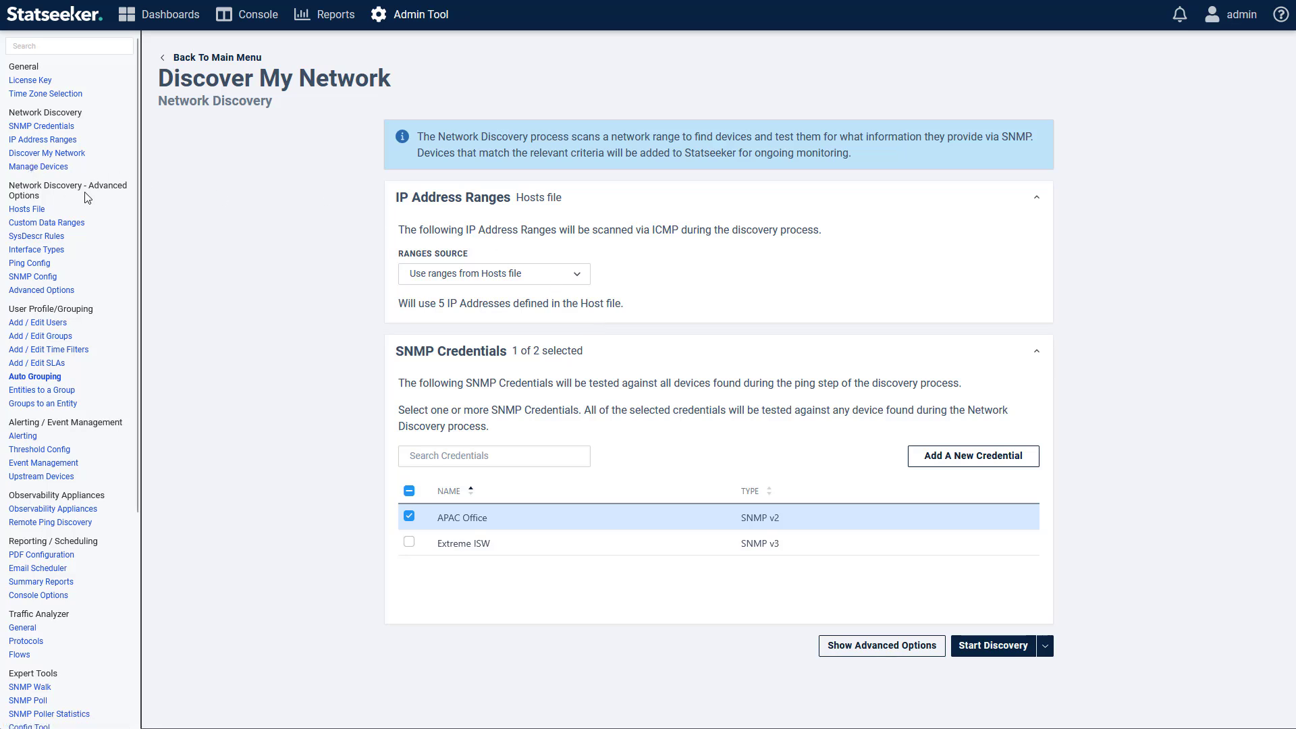
left_click(31, 210)
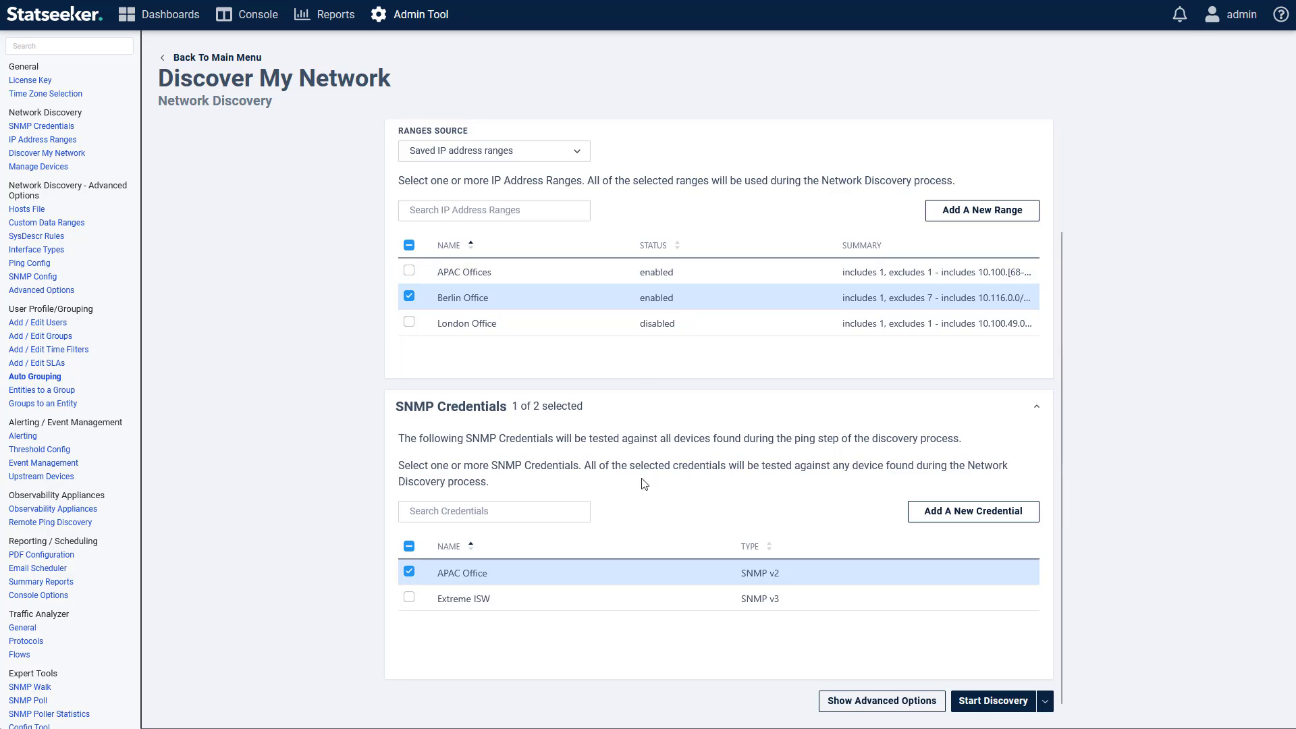
Step: Show advanced options and expand Existing Device Behavior, leaving Exclude Existing Devices off
left_click(923, 702)
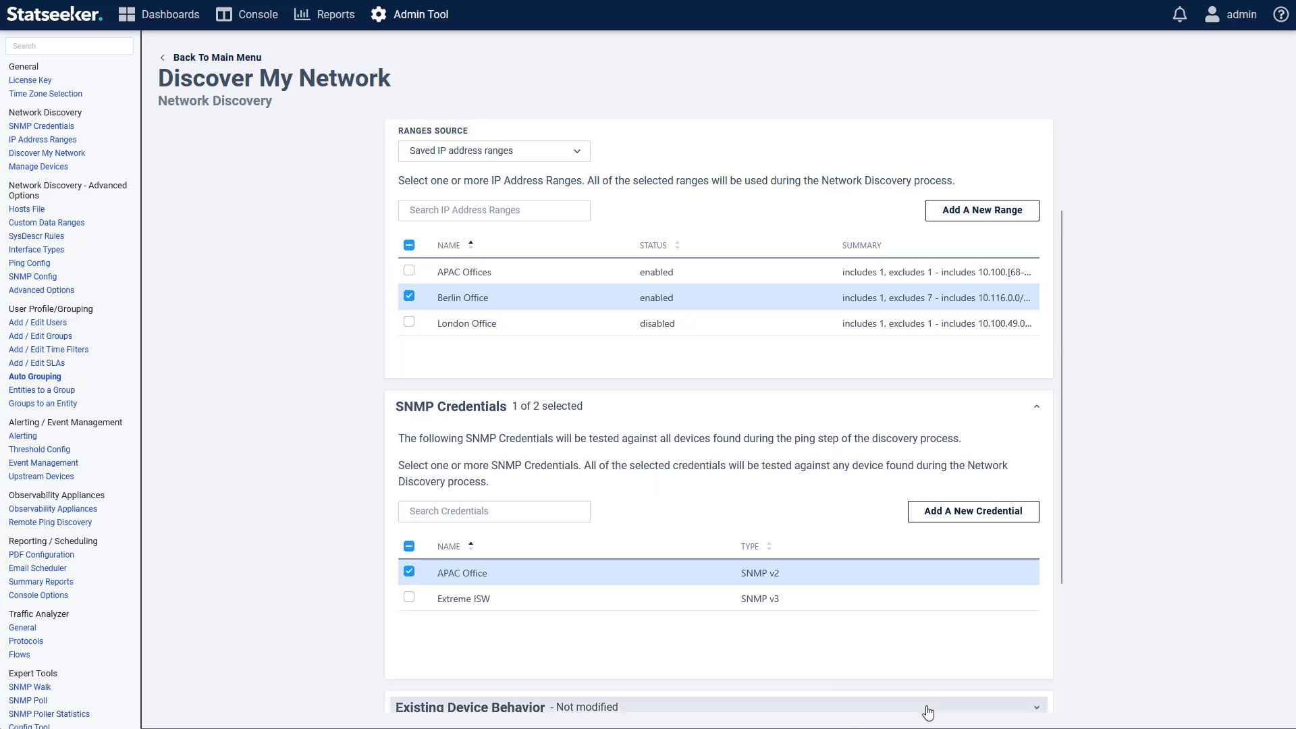
scroll(843, 519, "down", 1)
scroll(841, 520, "down", 3)
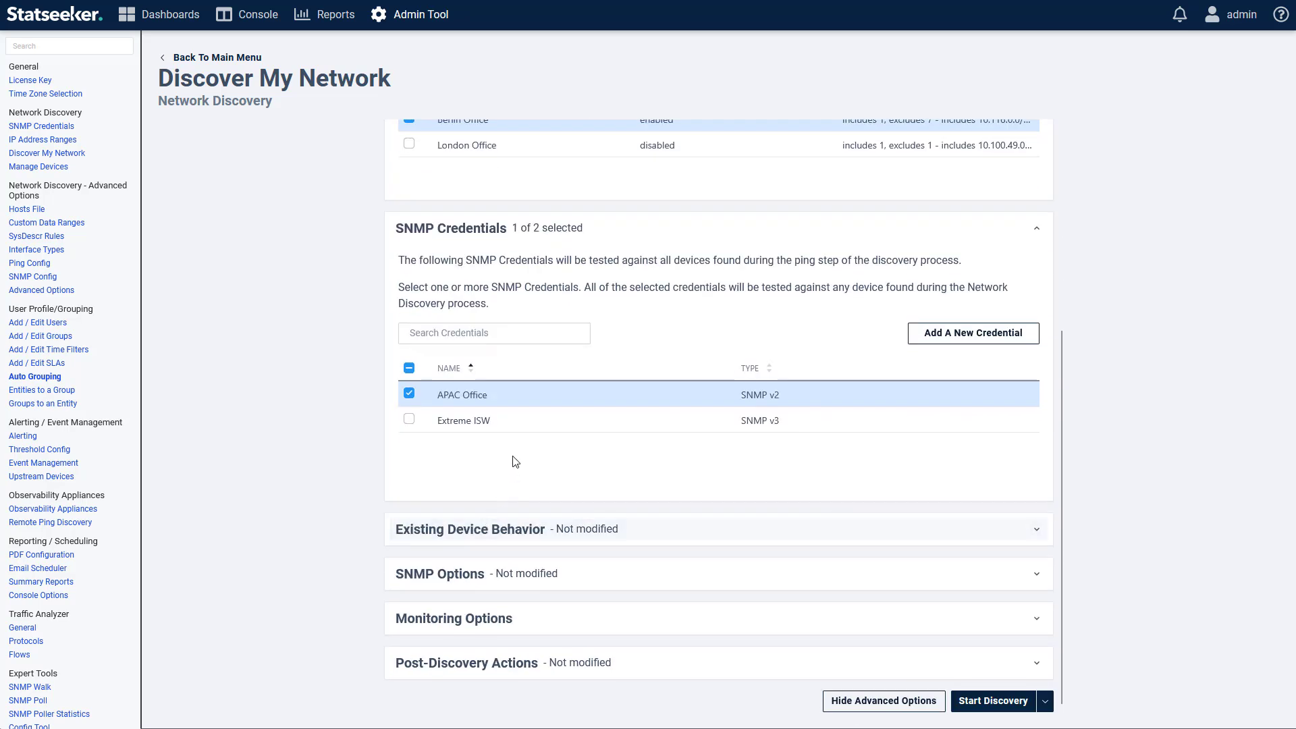
left_click(688, 534)
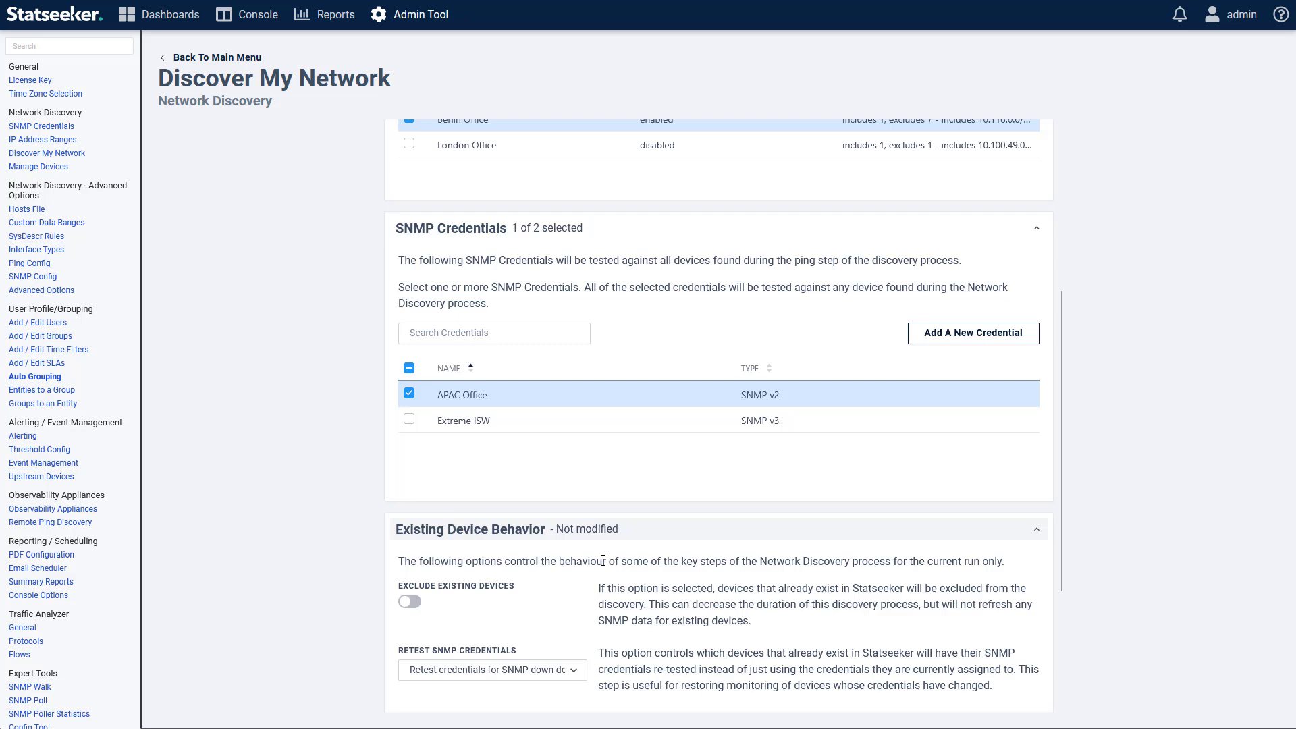
left_click(407, 605)
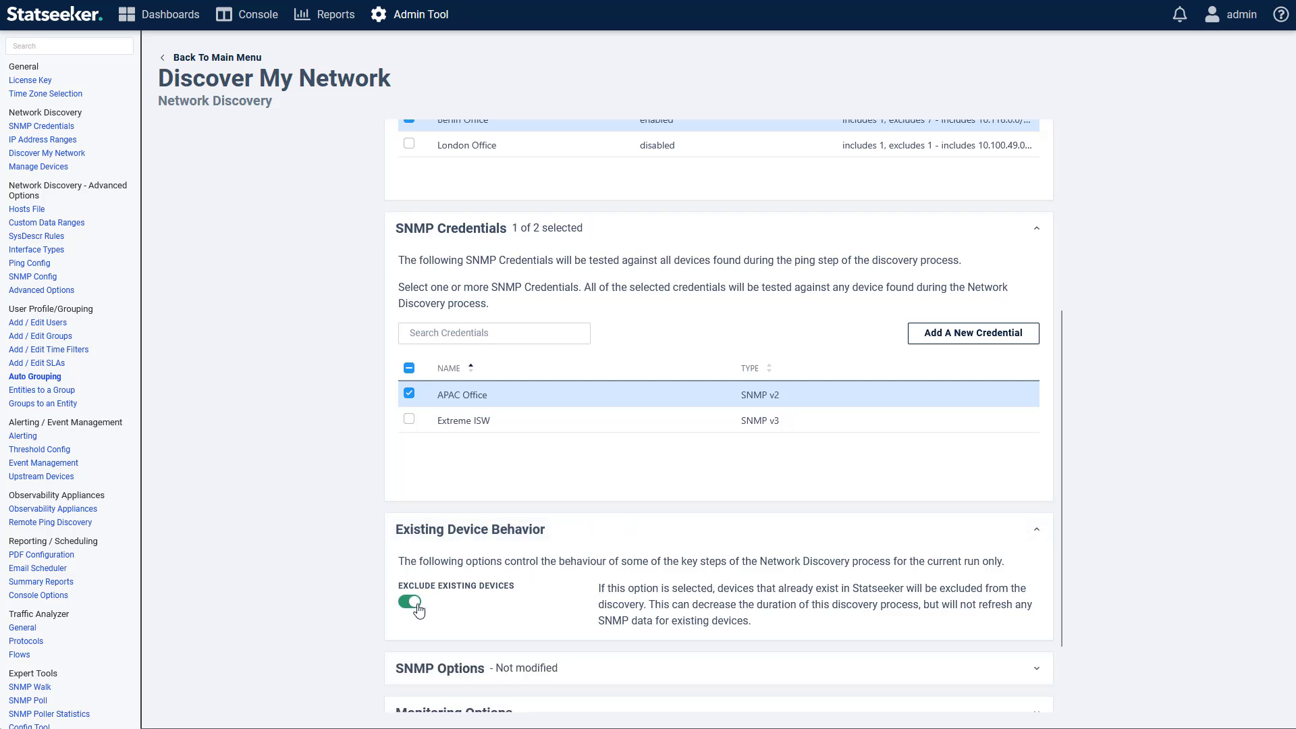
left_click(416, 606)
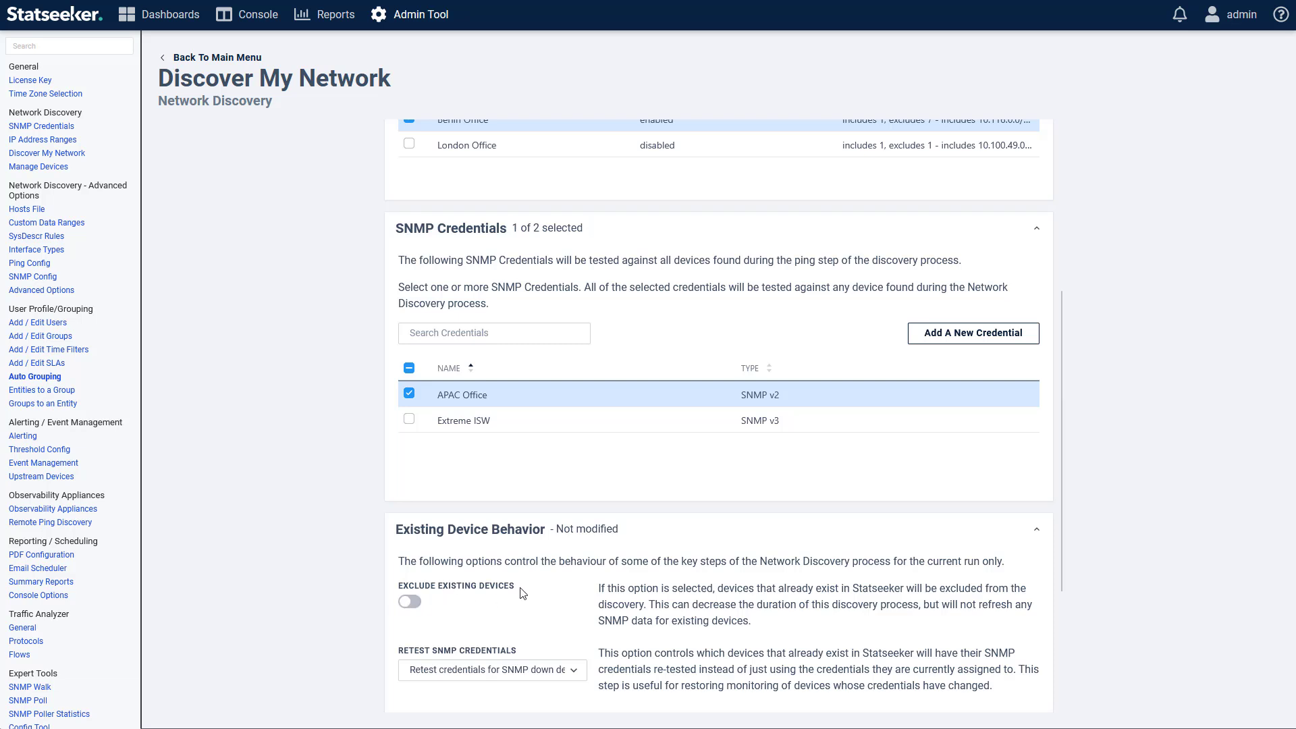
Step: Inspect the Retest SNMP Credentials choices without changing them, then reach SNMP Options
scroll(522, 594, "down", 2)
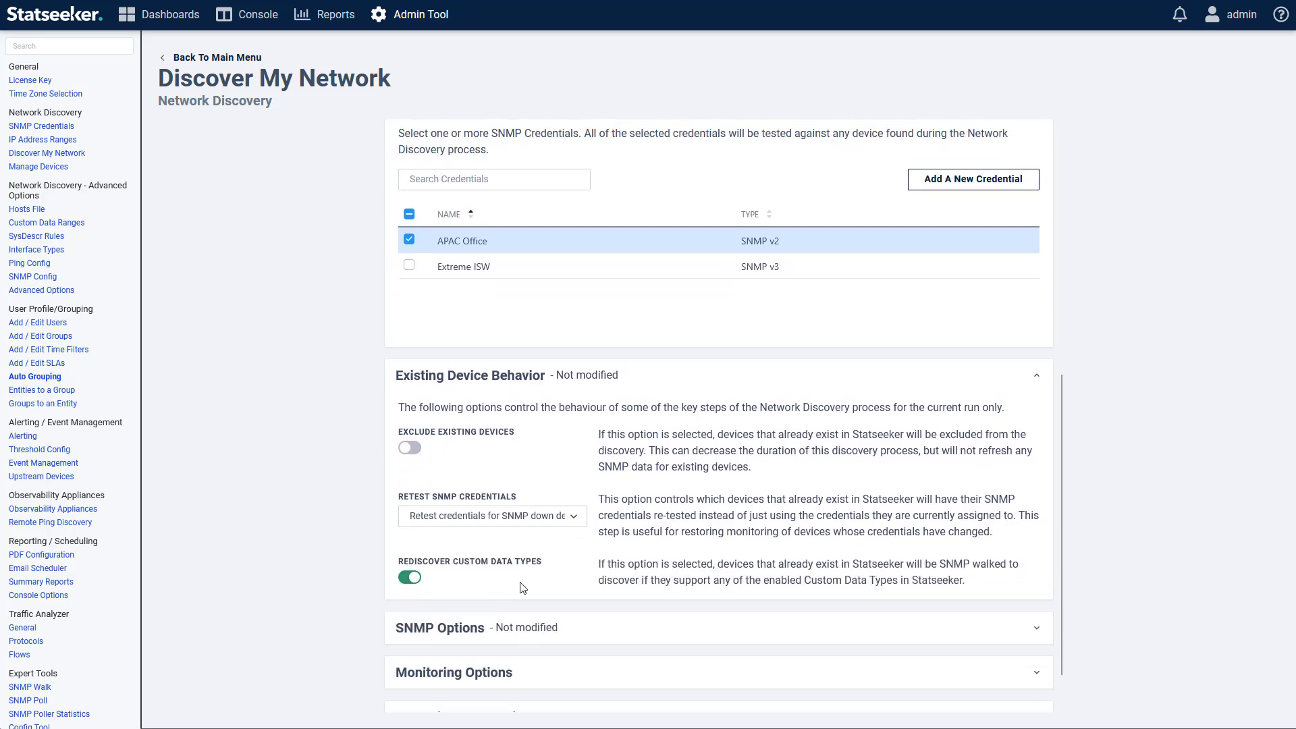
left_click(446, 519)
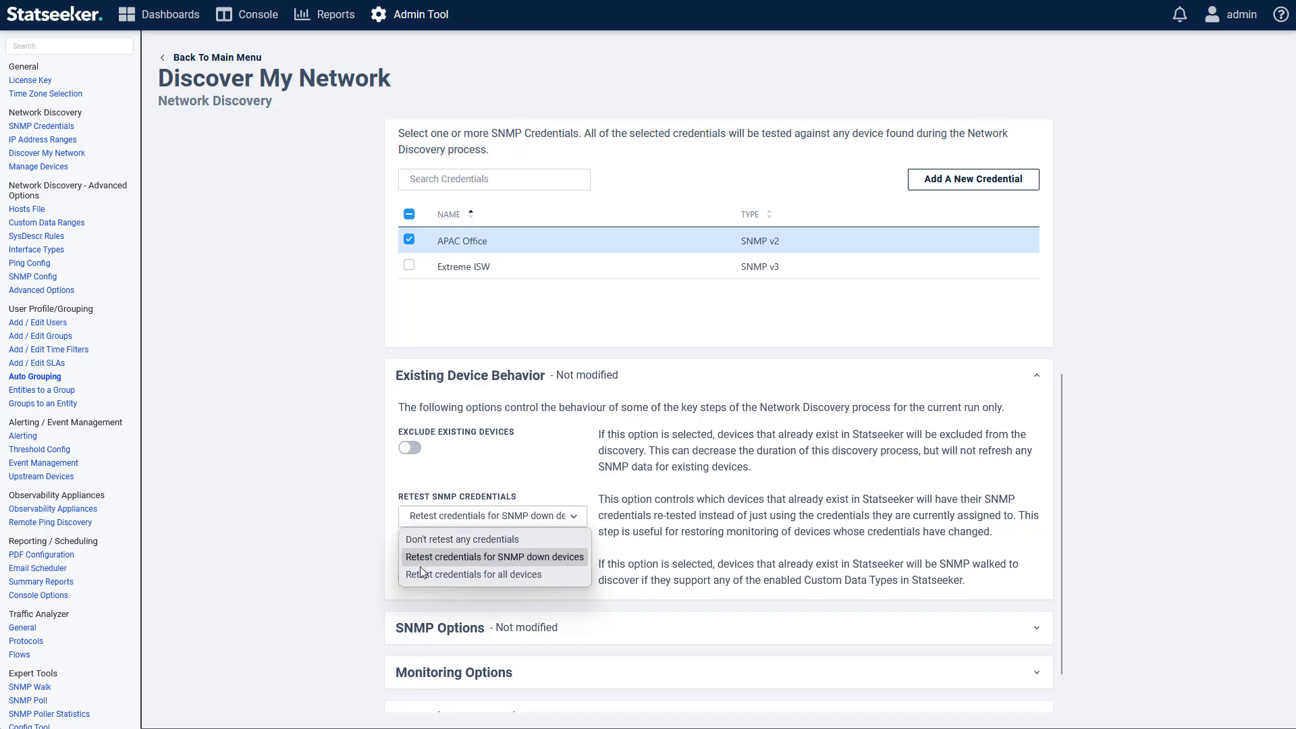
left_click(562, 479)
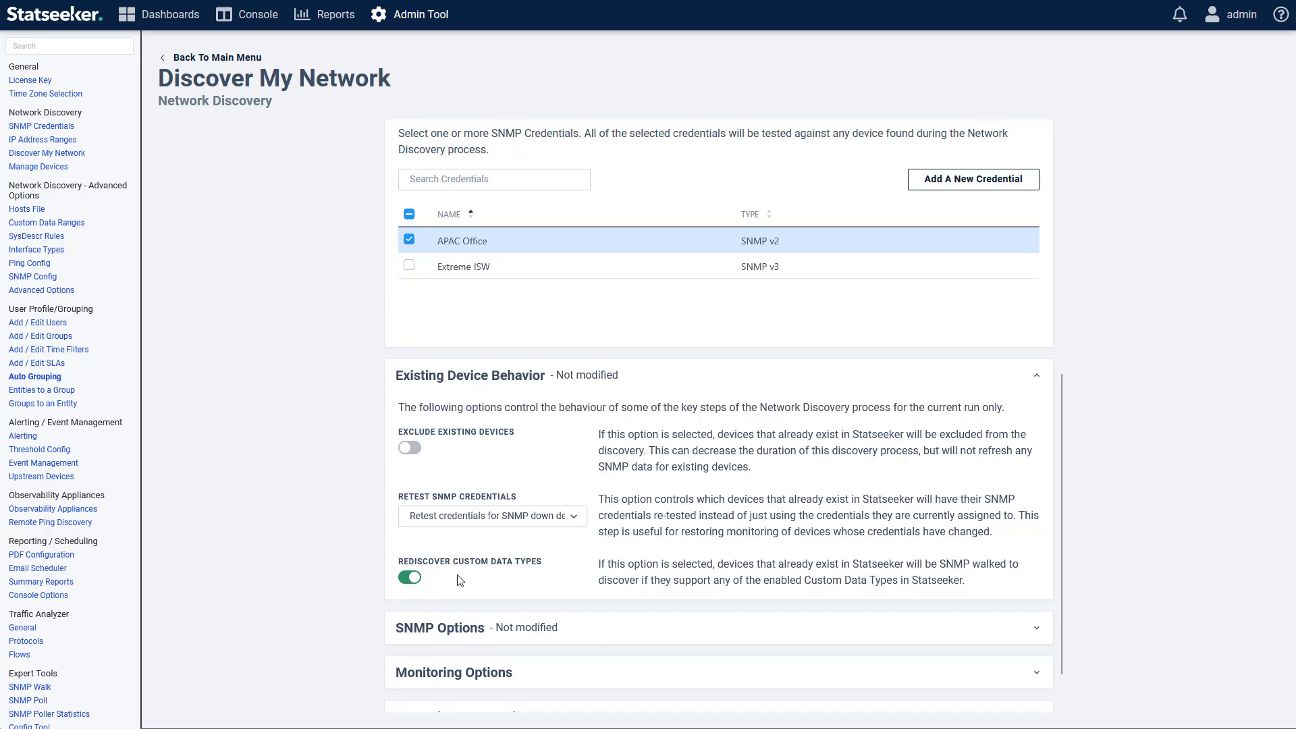
scroll(582, 563, "down", 1)
Step: Check the SNMP Options, then collapse the Existing Device Behavior and SNMP Options sections
left_click(578, 573)
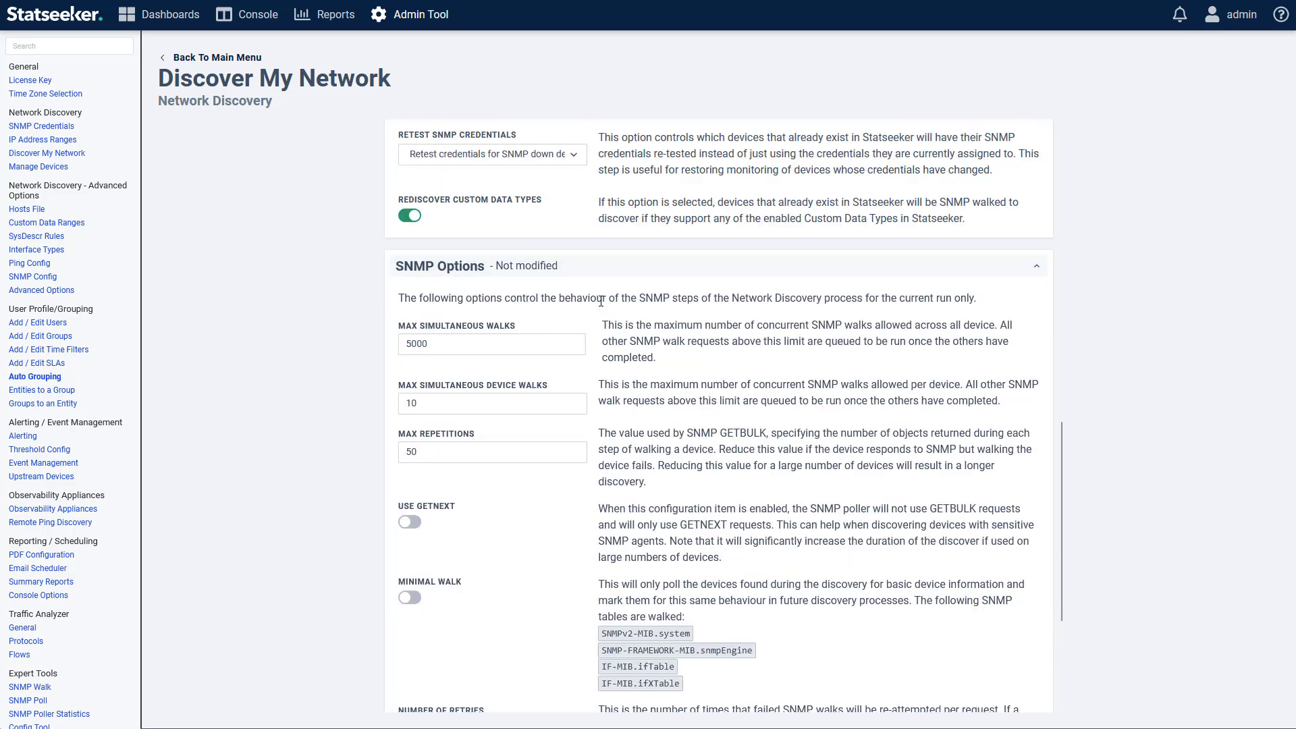
scroll(586, 589, "down", 3)
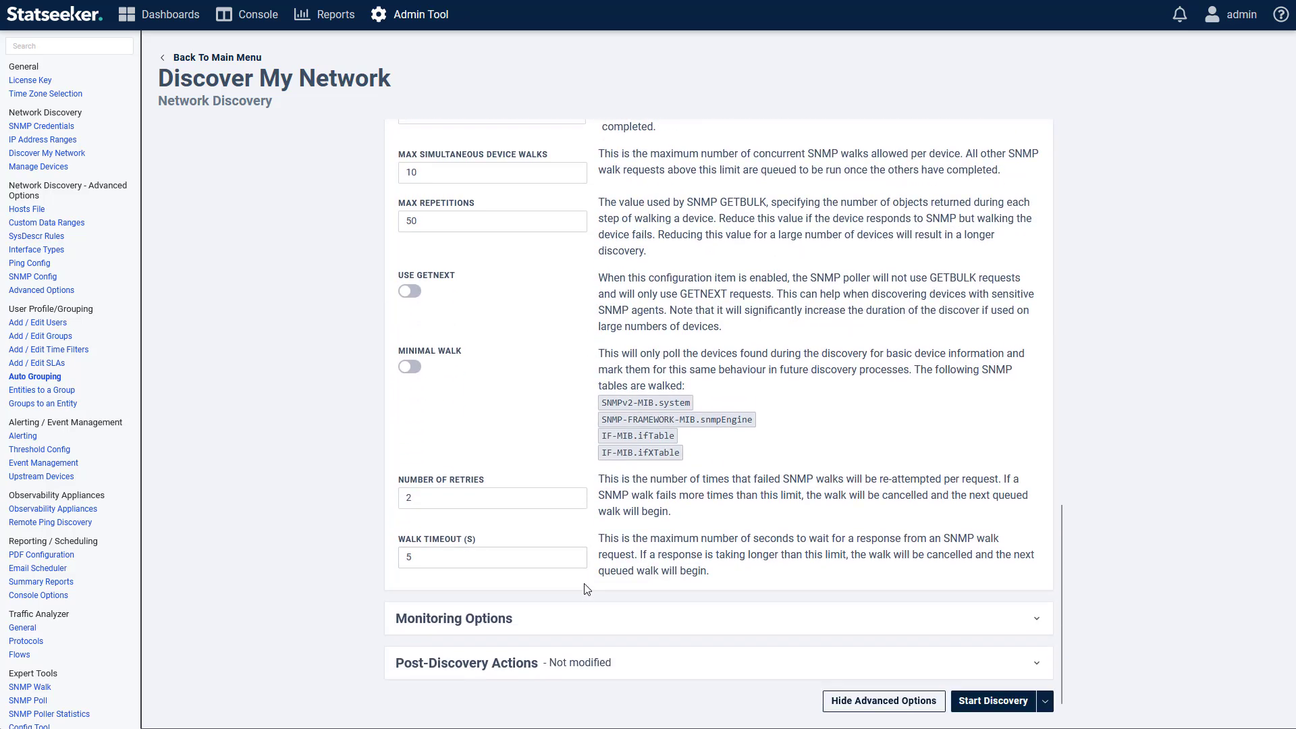
scroll(742, 485, "up", 6)
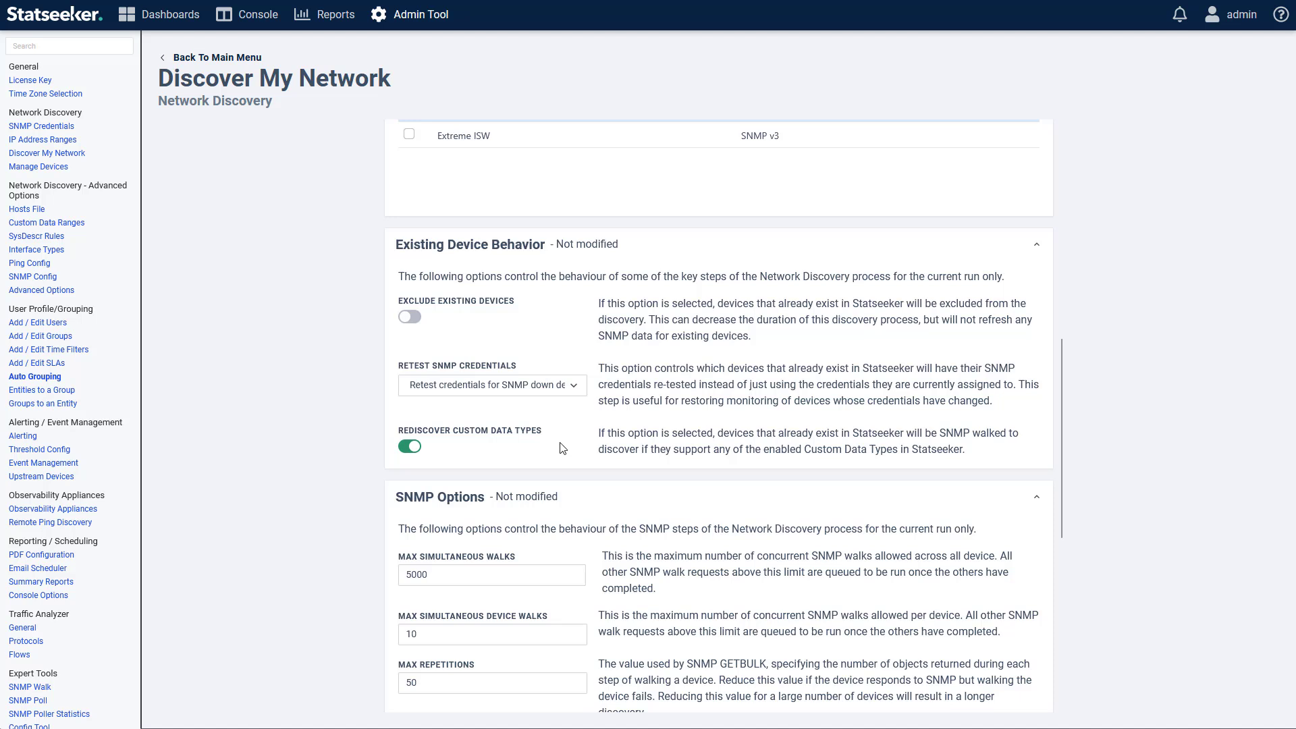
left_click(540, 496)
left_click(513, 322)
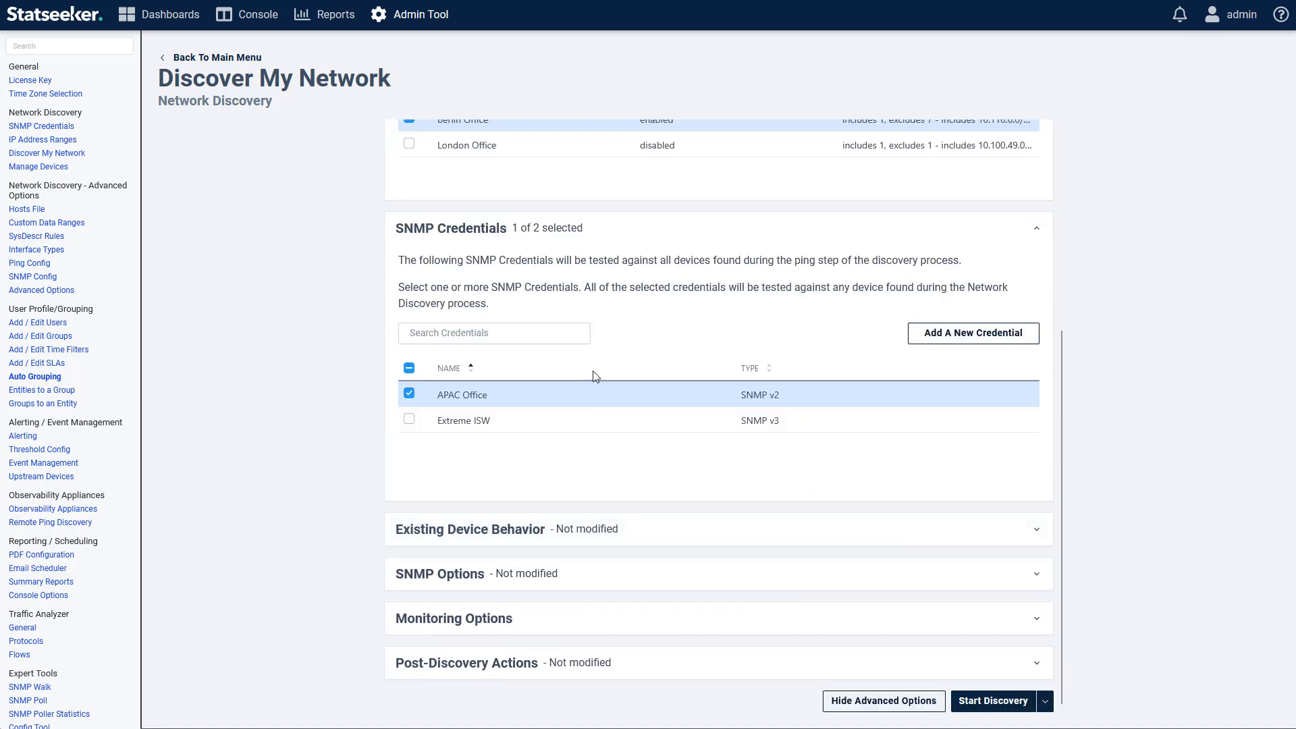
Step: Expand Monitoring Options and toggle OperStatus polling on, then back off
left_click(549, 623)
scroll(551, 616, "down", 3)
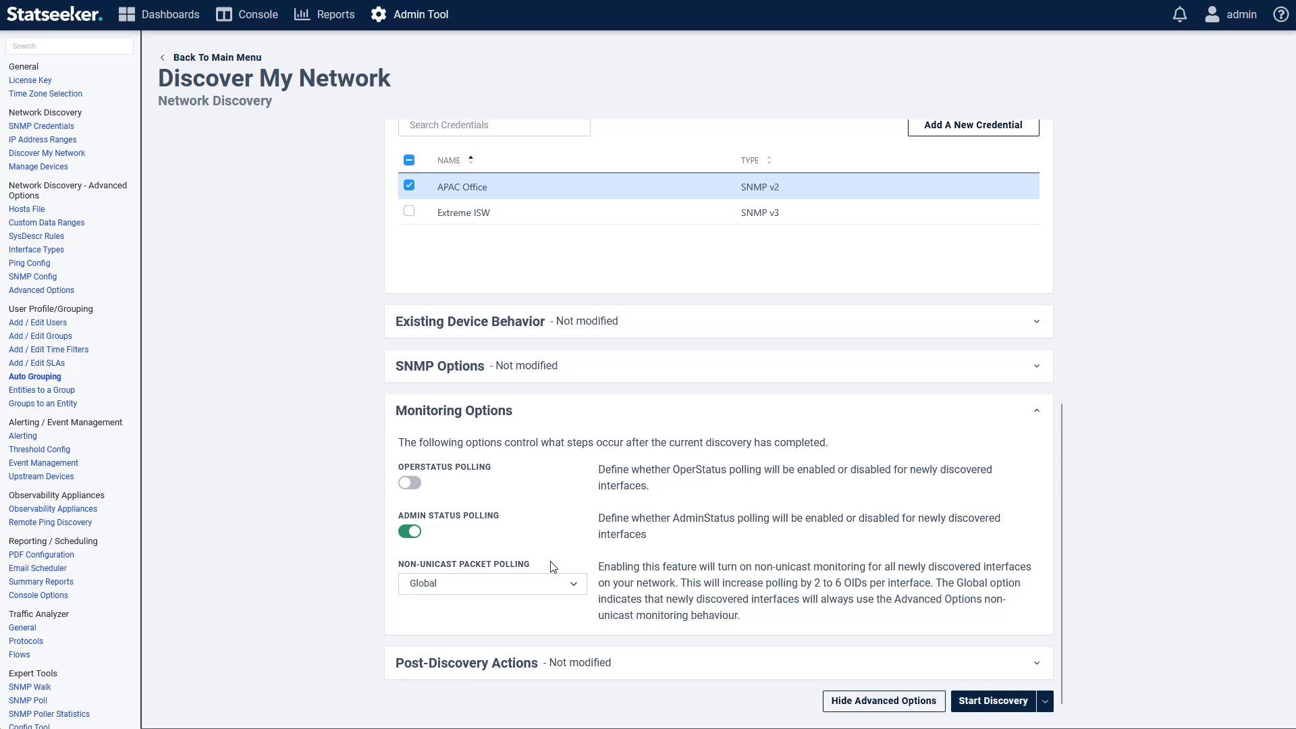
left_click(414, 486)
left_click(415, 487)
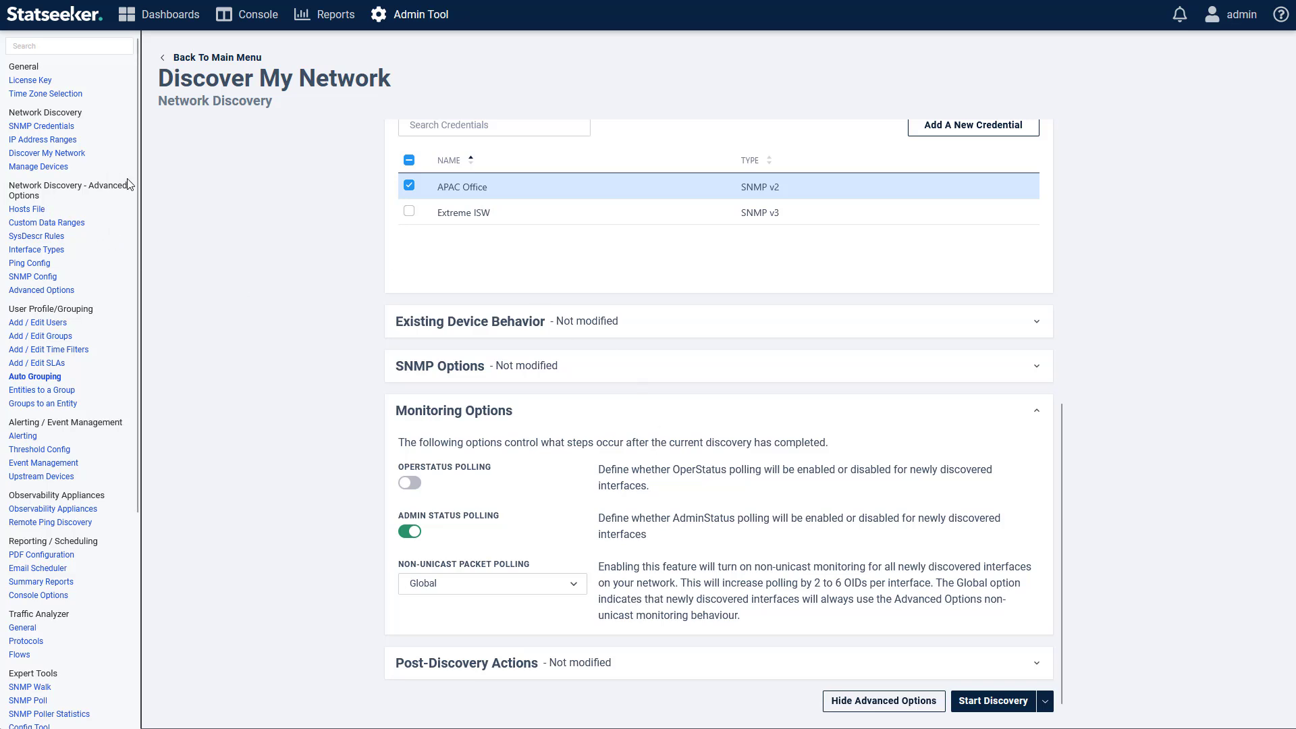
Step: Save the global Advanced Options with OperStatus Polling Default turned on
left_click(61, 292)
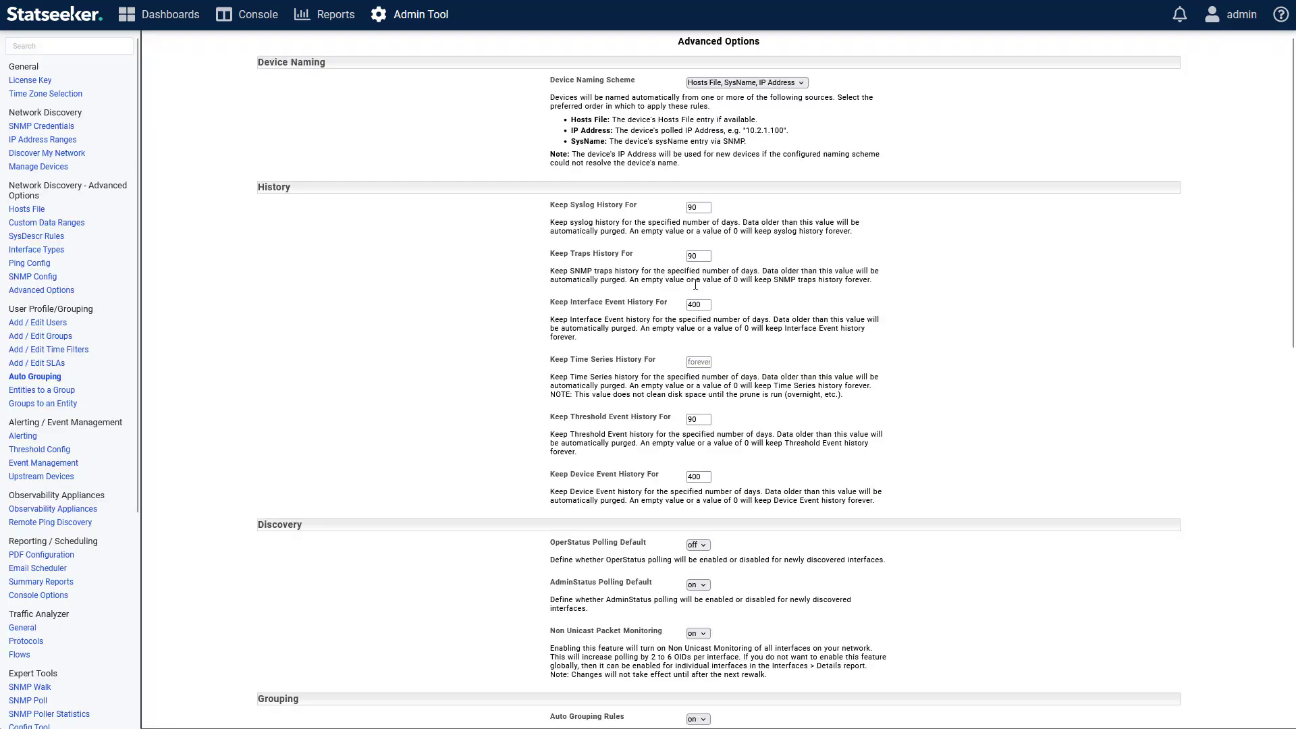
scroll(700, 292, "down", 3)
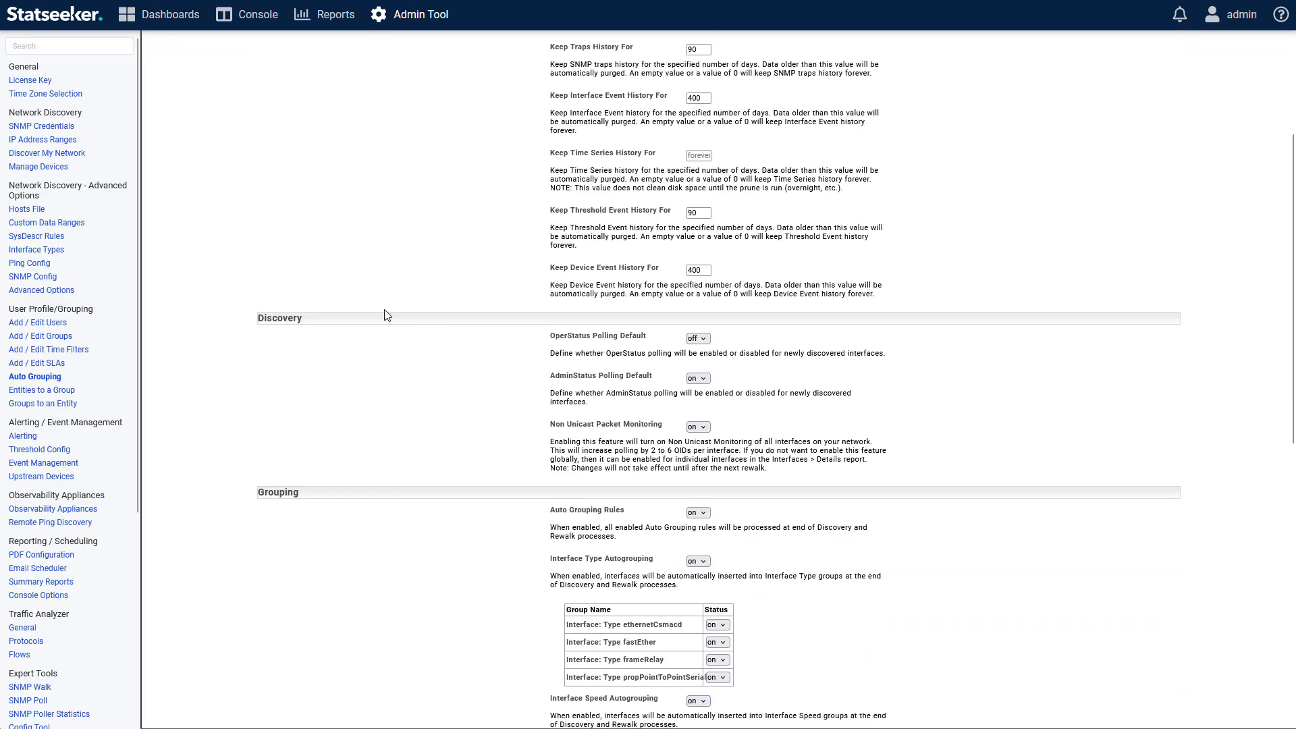
left_click(699, 339)
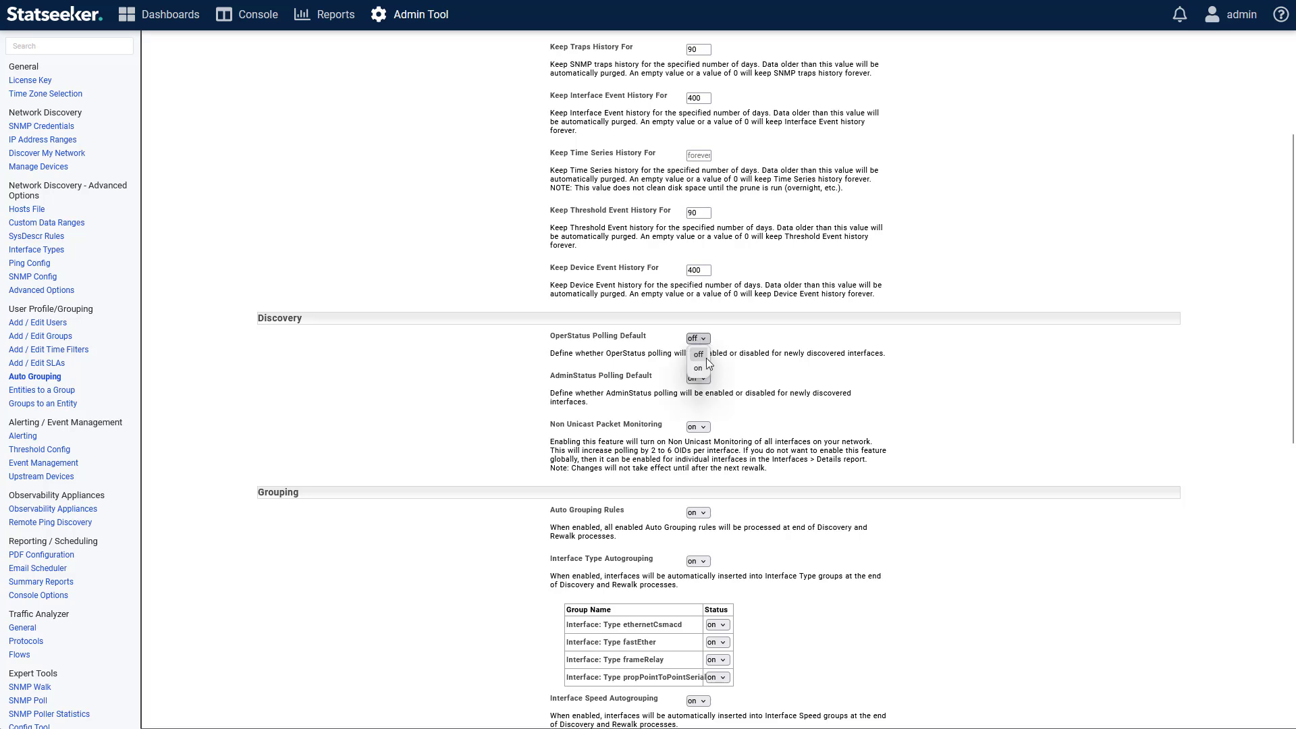
scroll(747, 374, "down", 9)
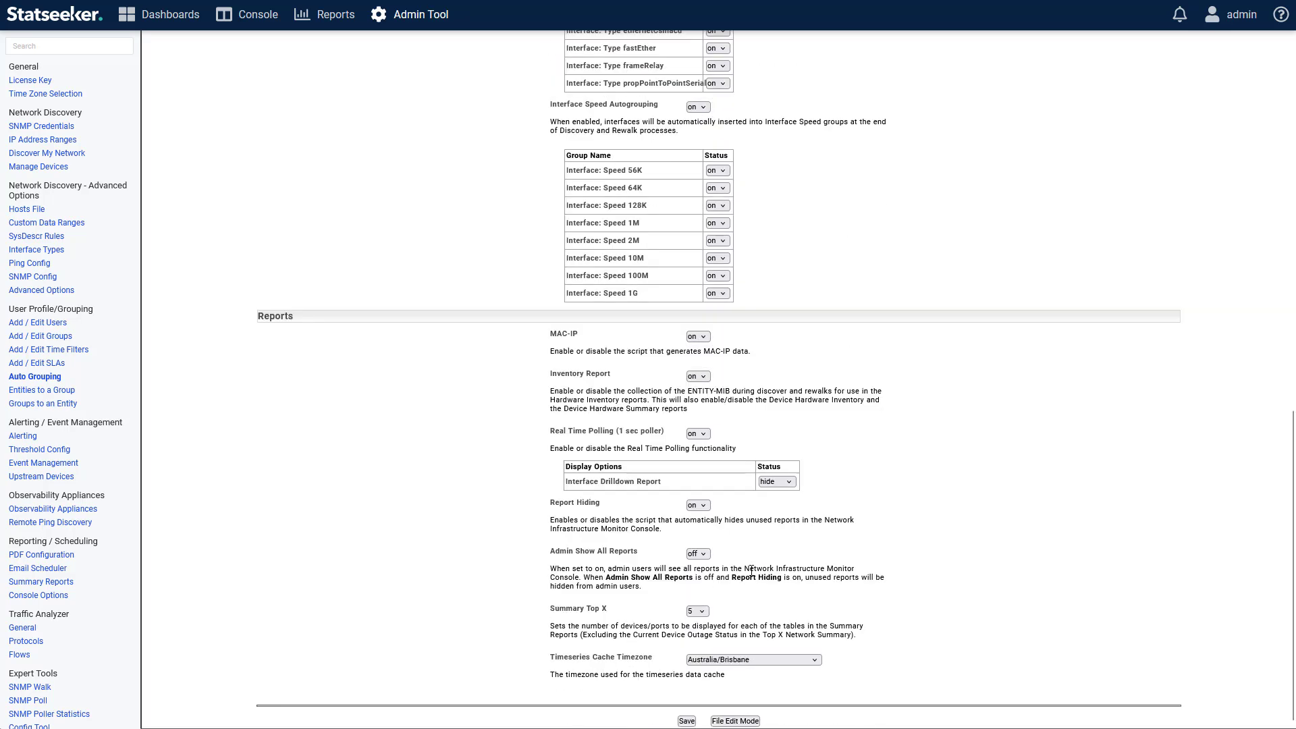
left_click(688, 721)
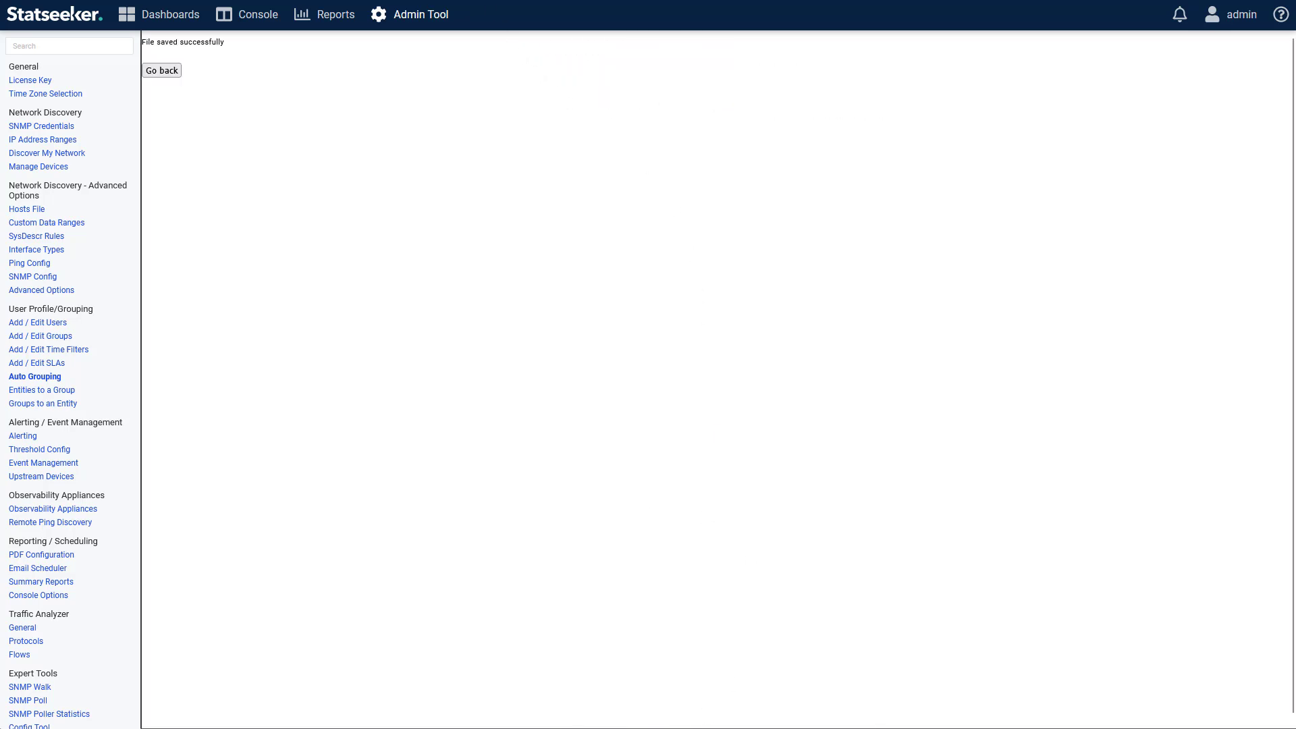
Step: Expand Post-Discovery Actions, then return to the Discover My Network menu
scroll(548, 411, "up", 4)
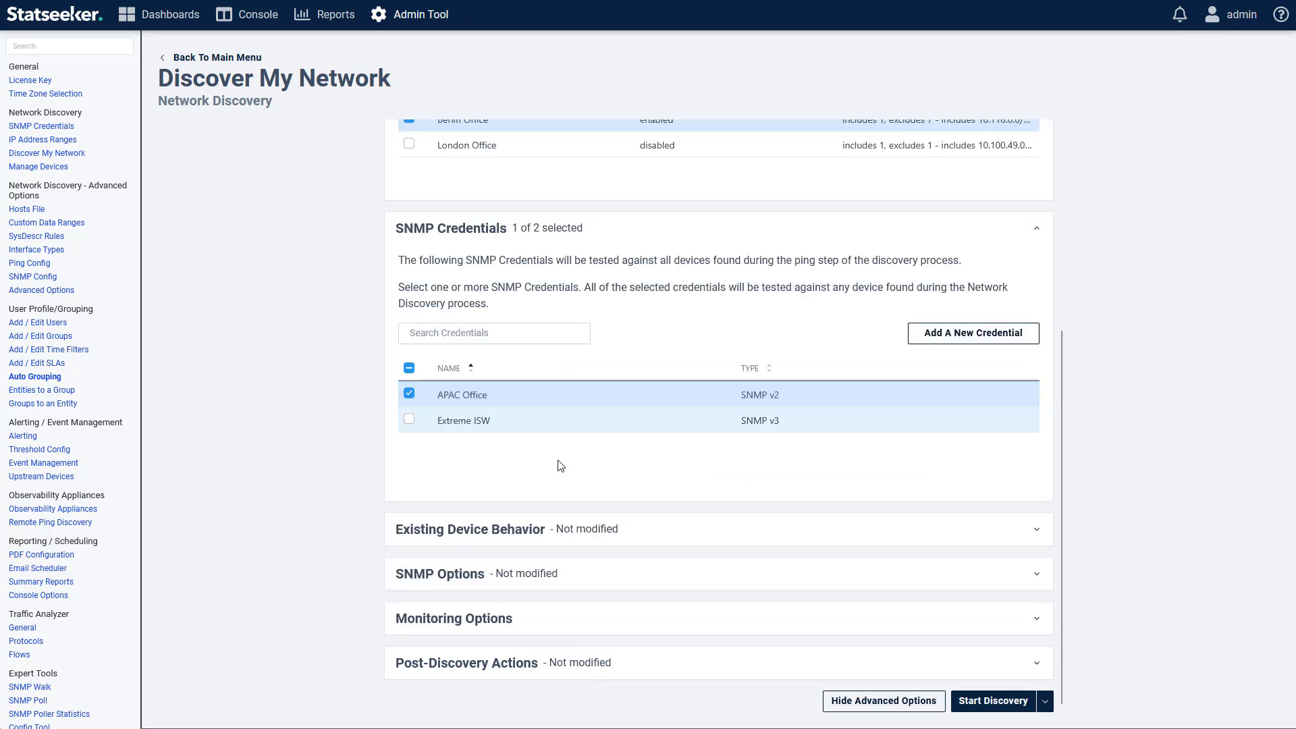
left_click(635, 663)
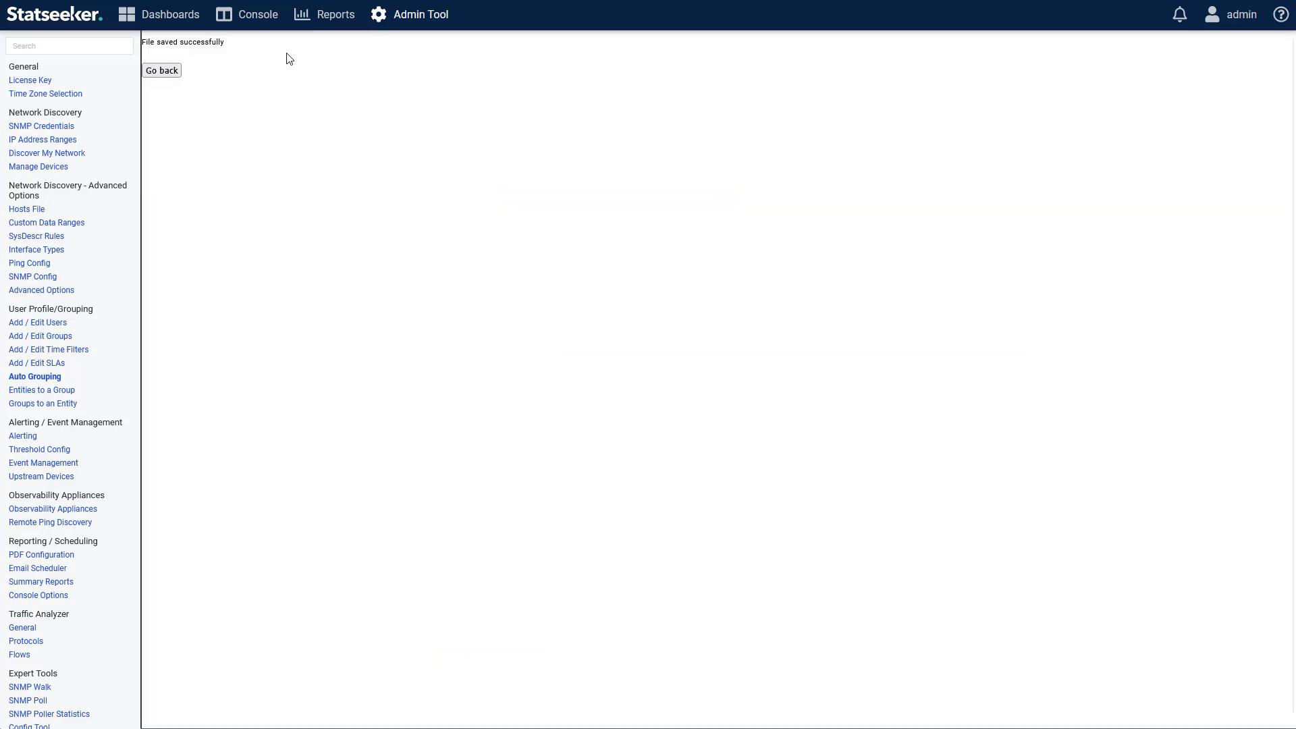
left_click(160, 70)
scroll(542, 317, "up", 5)
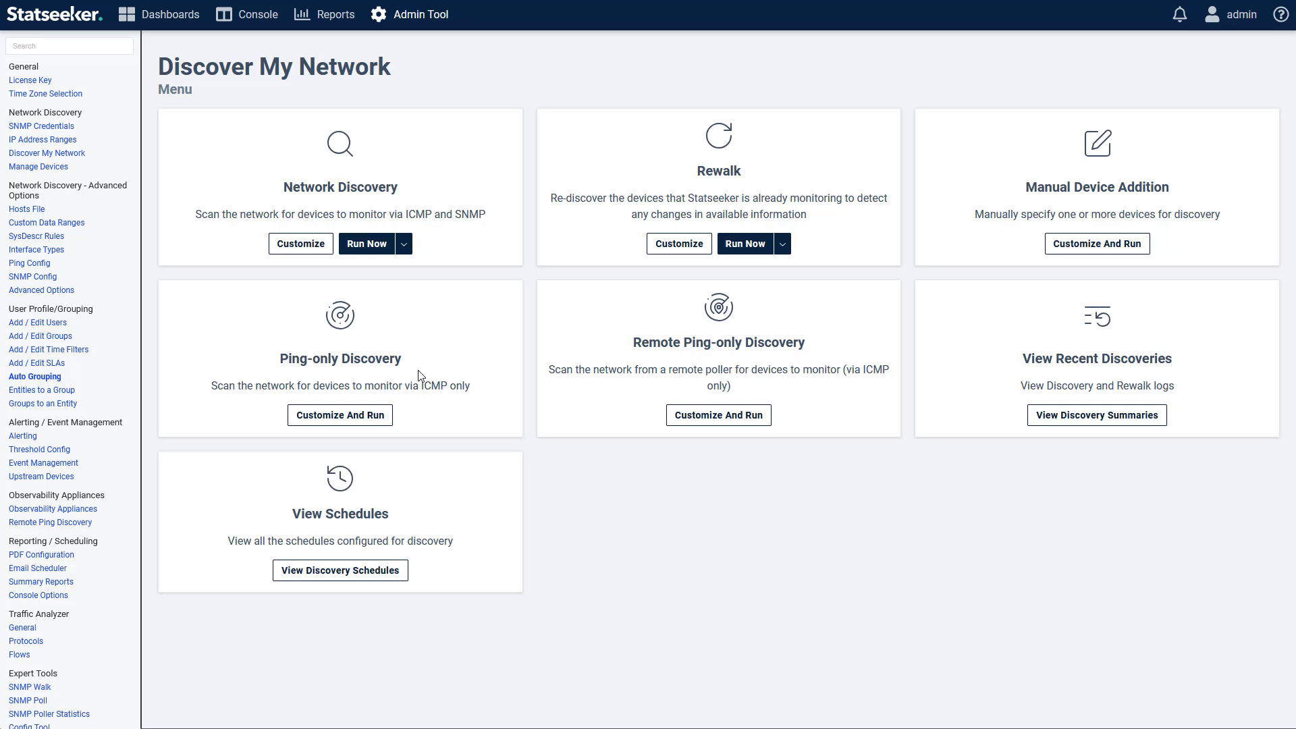
left_click(329, 415)
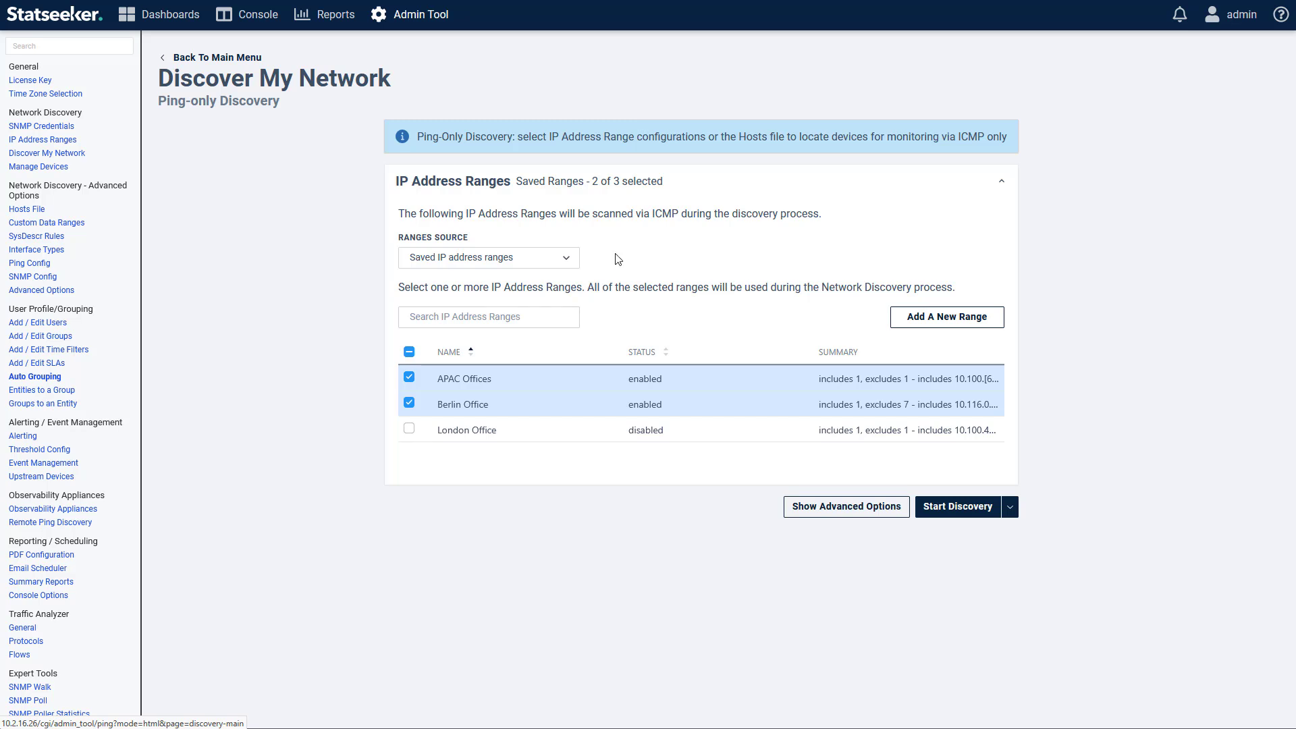
left_click(801, 509)
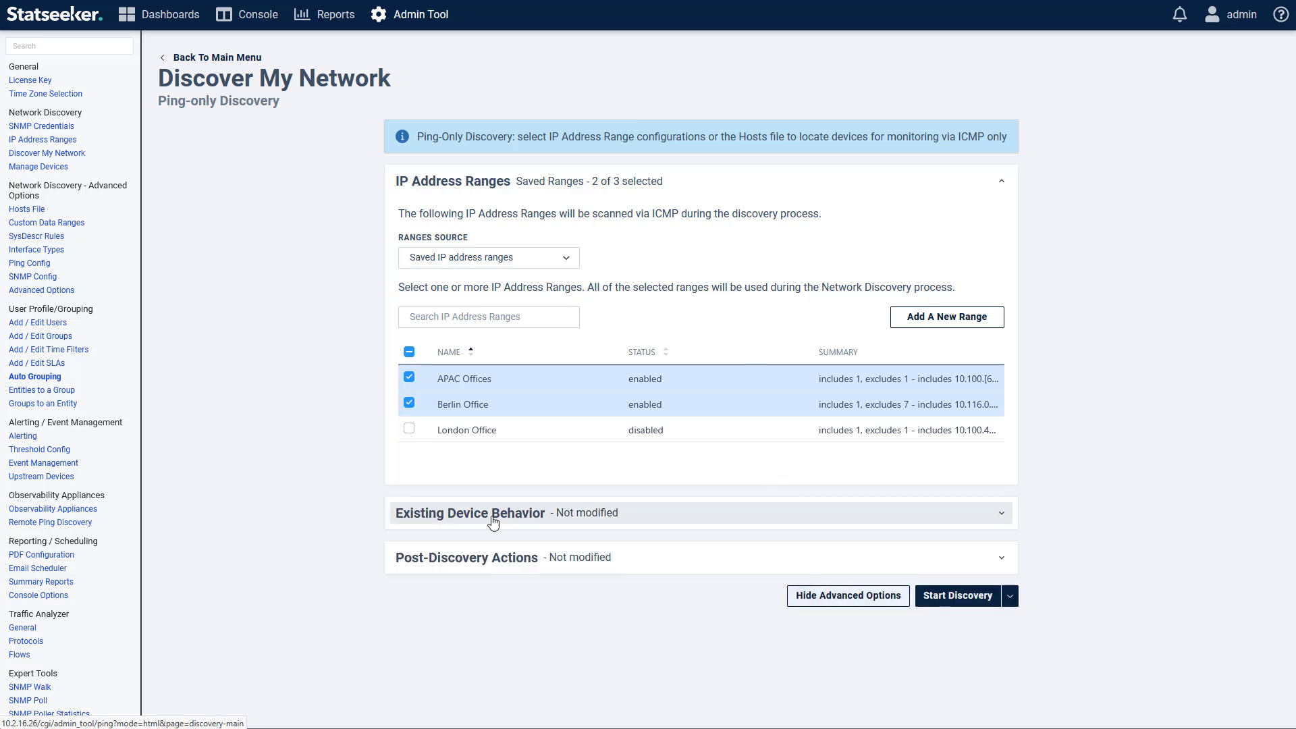
left_click(575, 517)
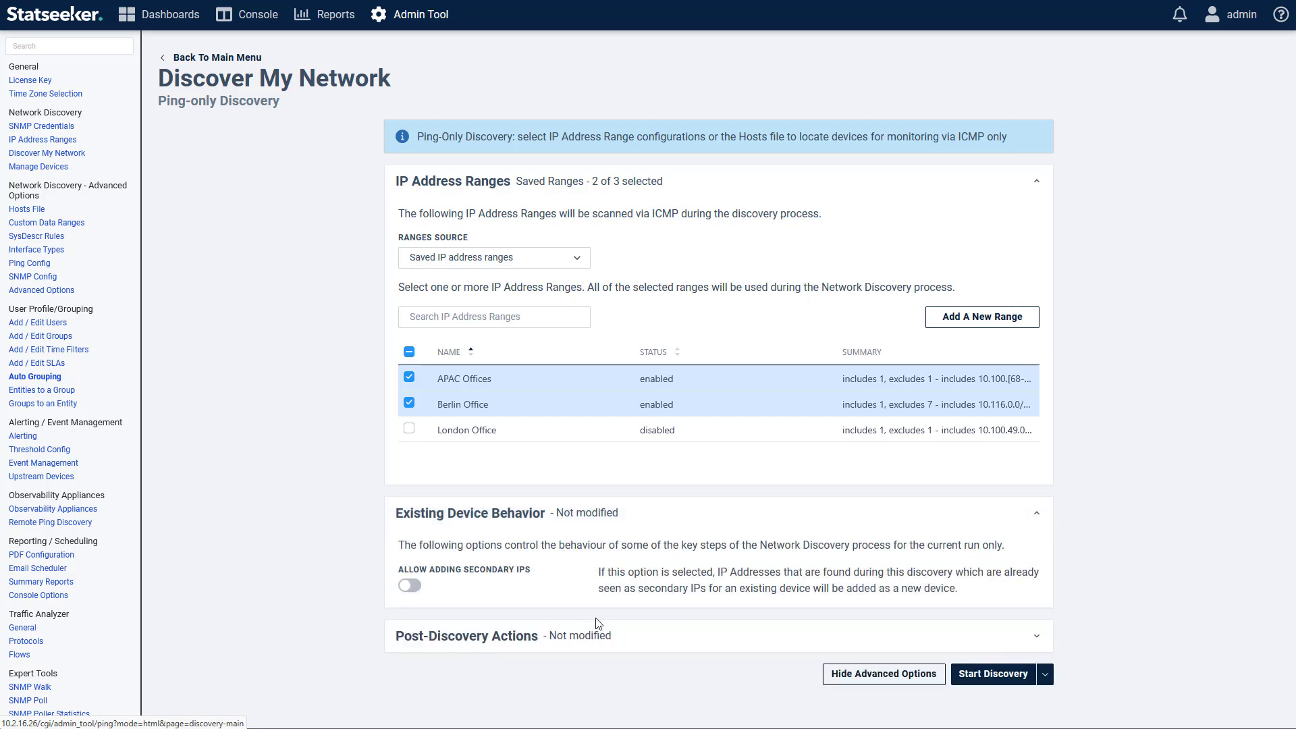
left_click(642, 514)
left_click(216, 60)
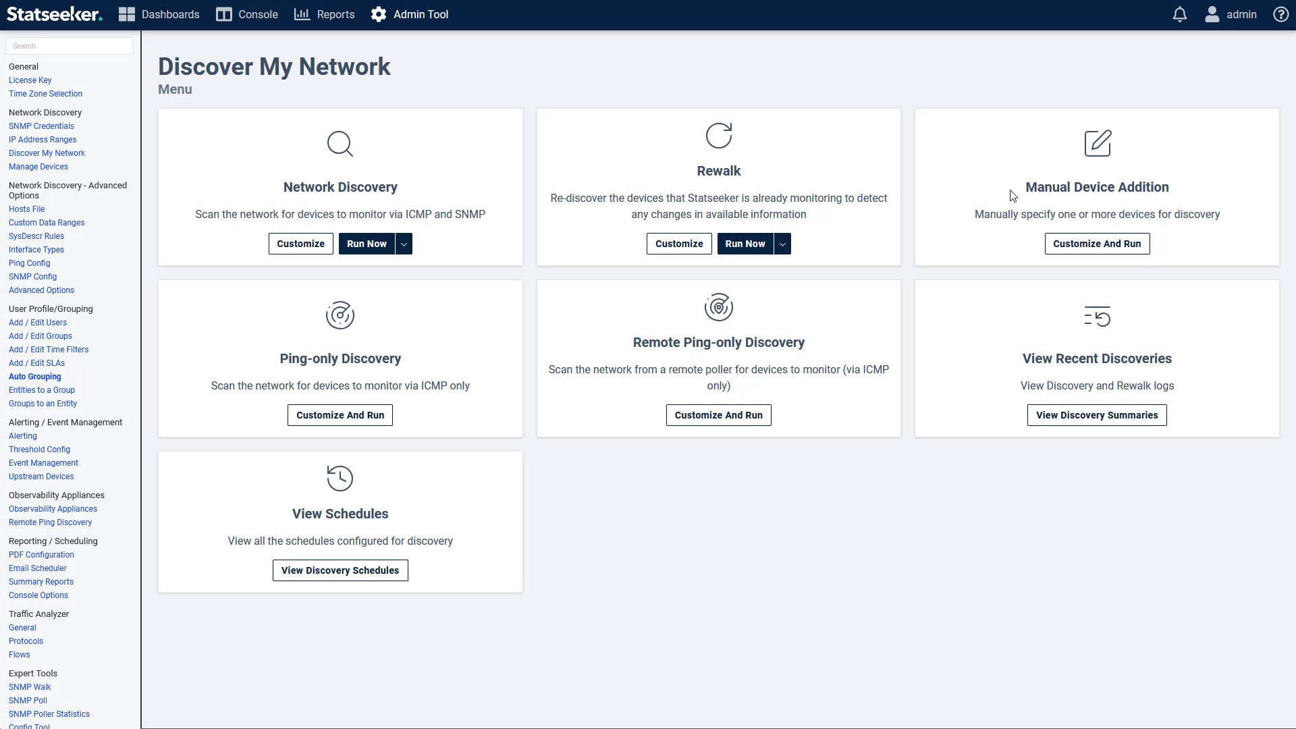
left_click(1109, 251)
left_click(421, 369)
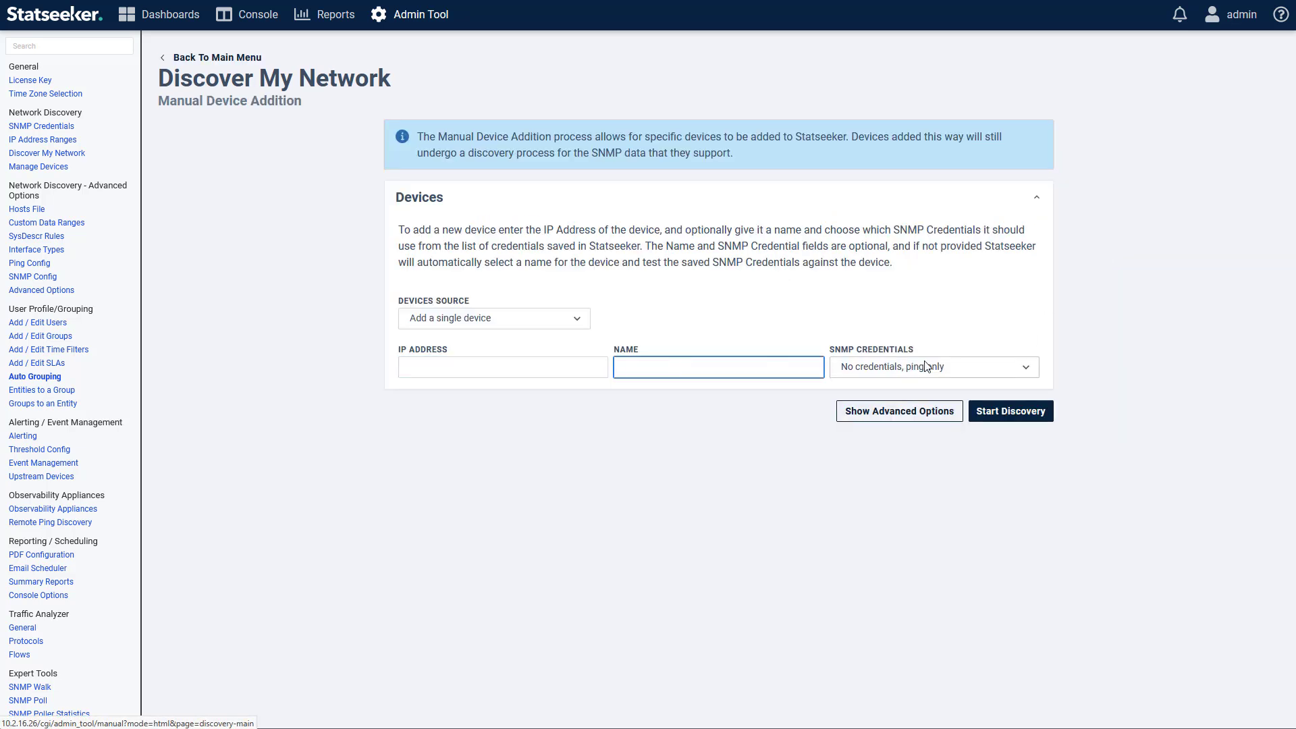
left_click(869, 367)
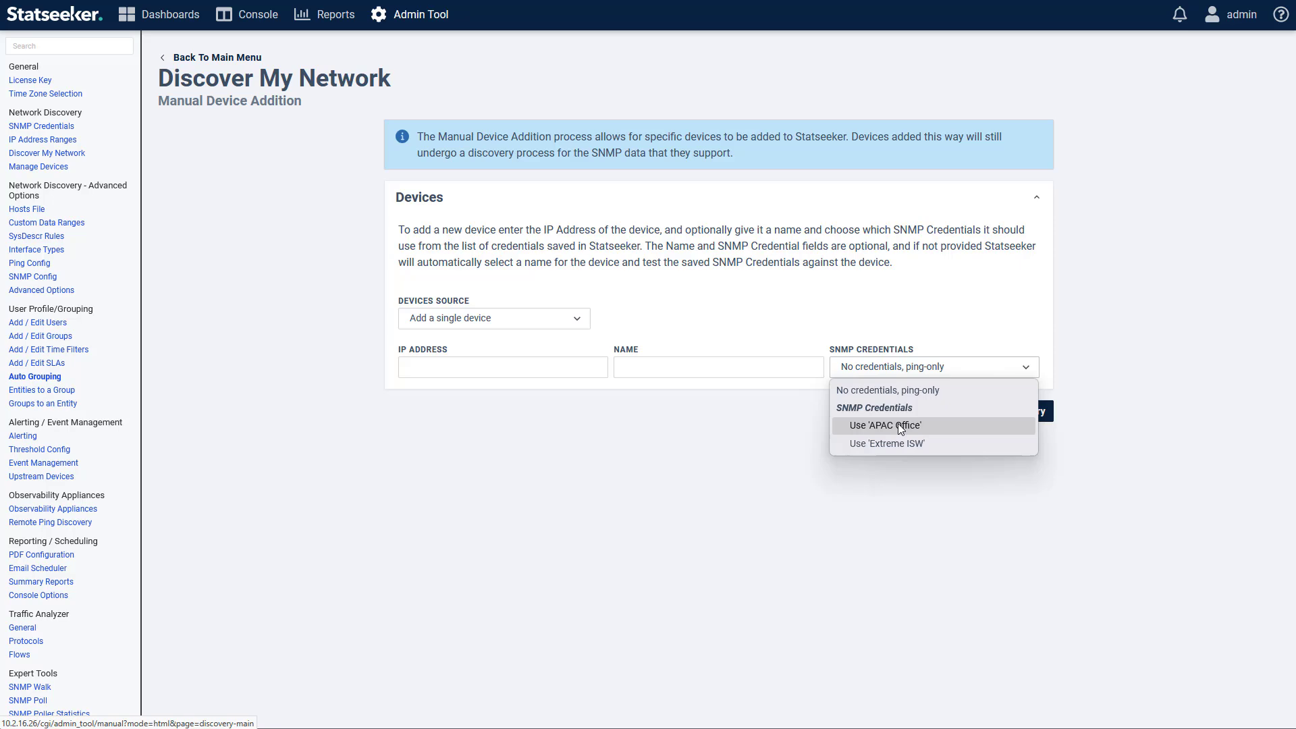
left_click(935, 322)
left_click(560, 320)
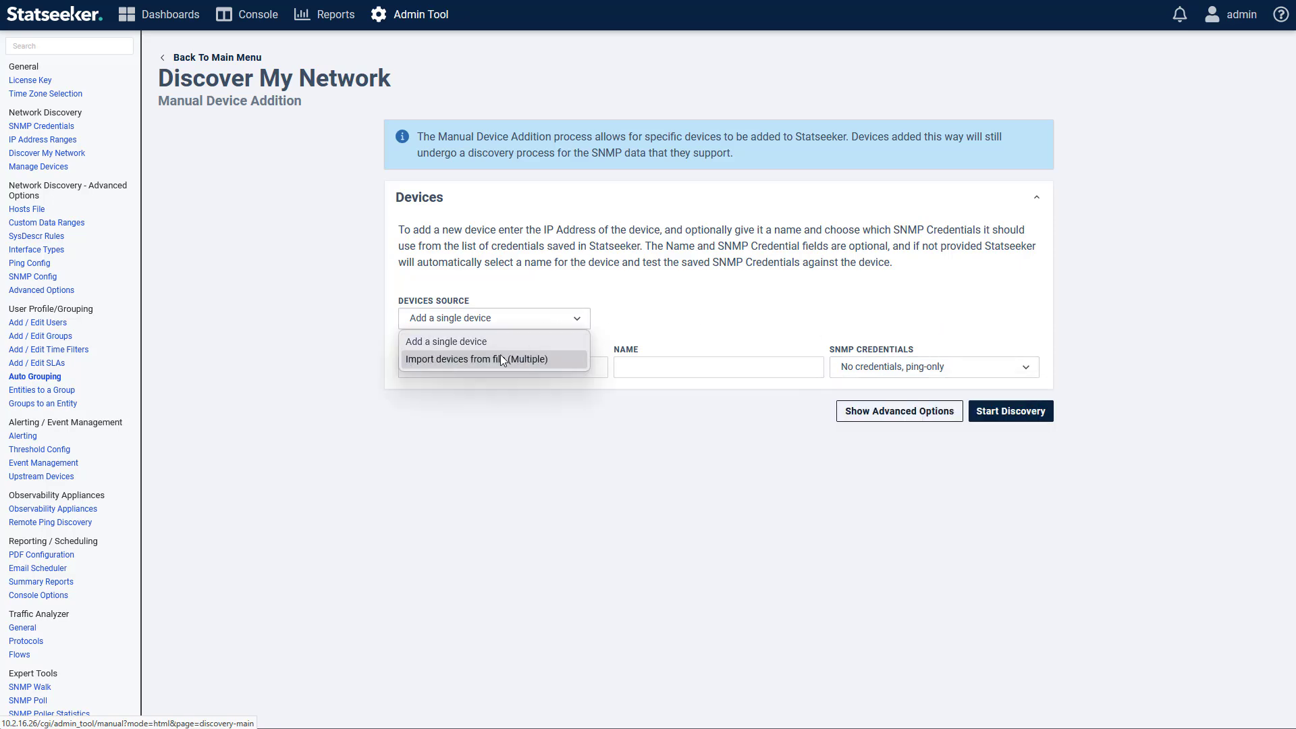
left_click(537, 360)
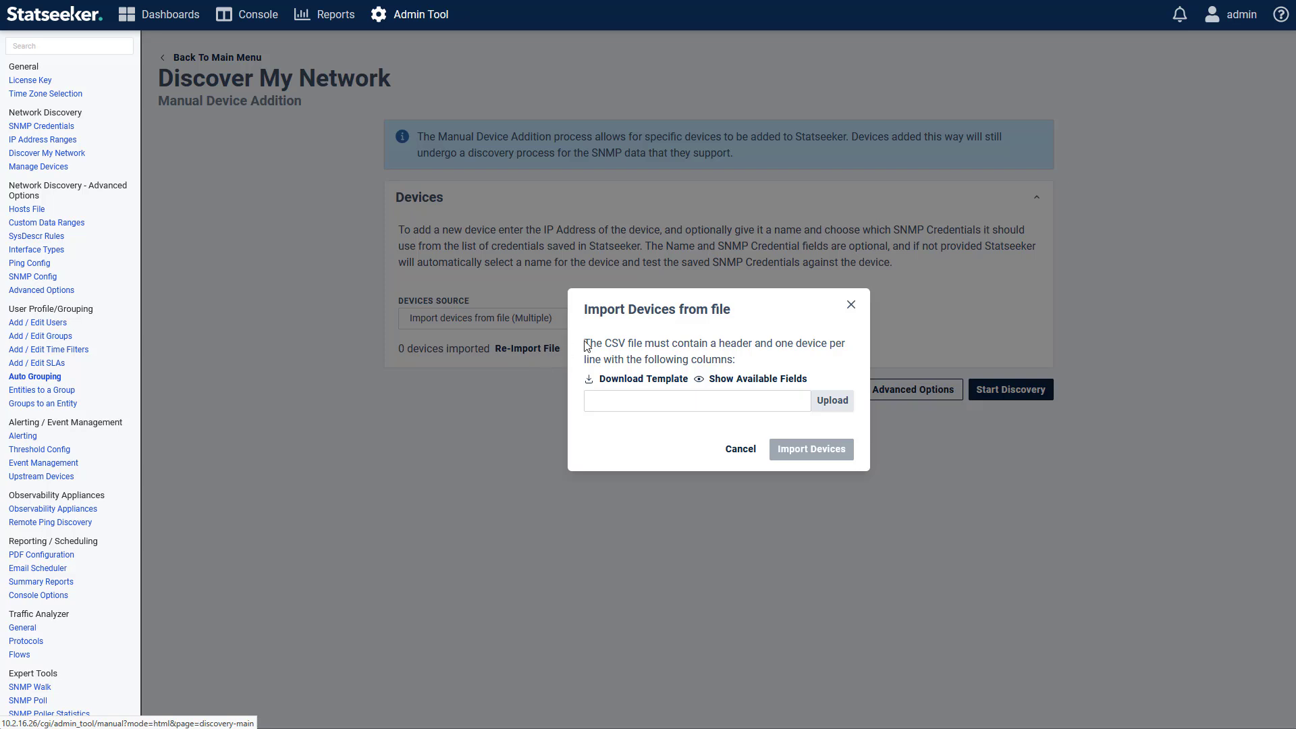
left_click(736, 379)
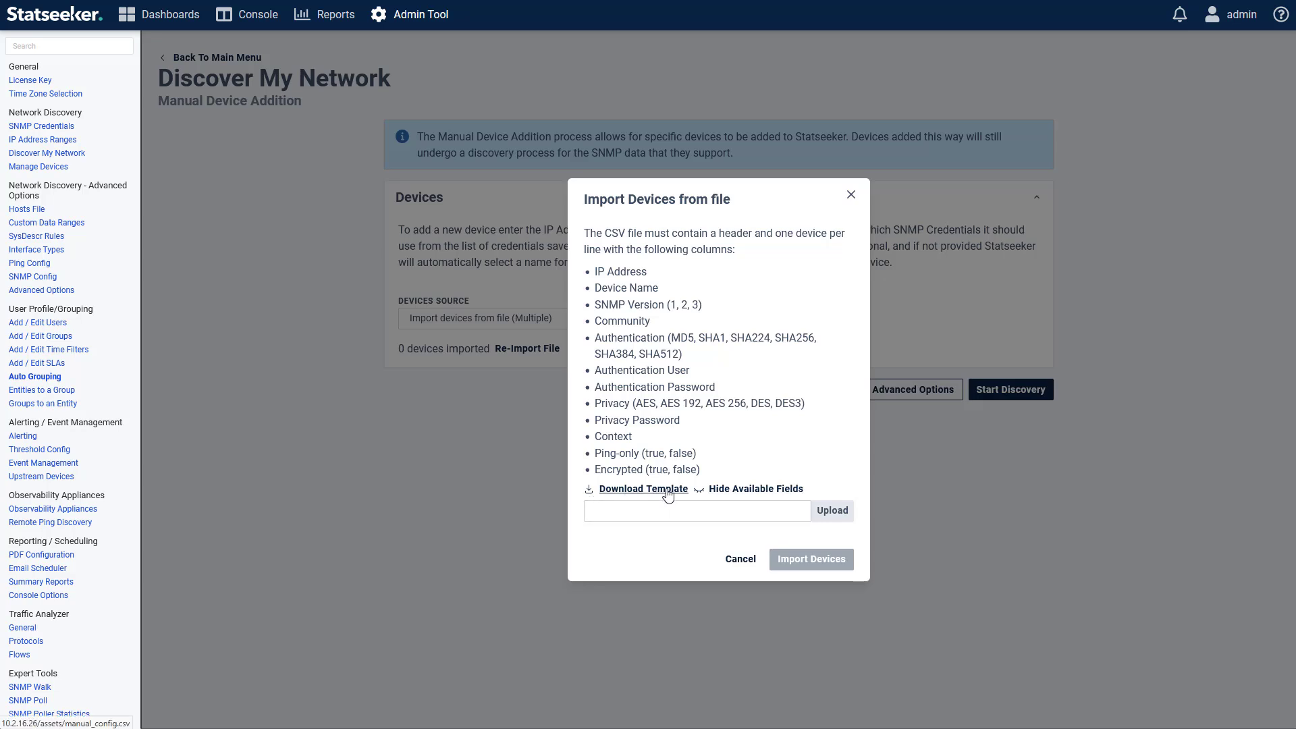
left_click(741, 559)
left_click(923, 395)
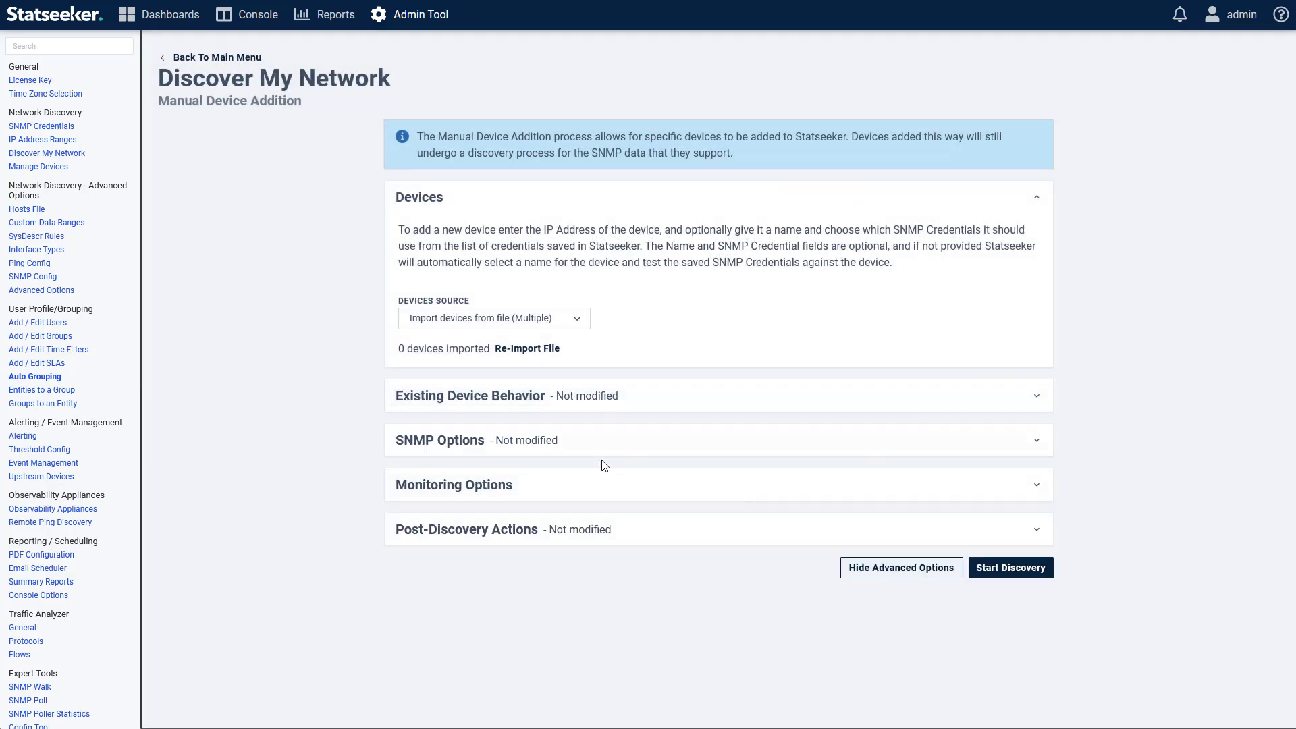
left_click(859, 568)
left_click(222, 57)
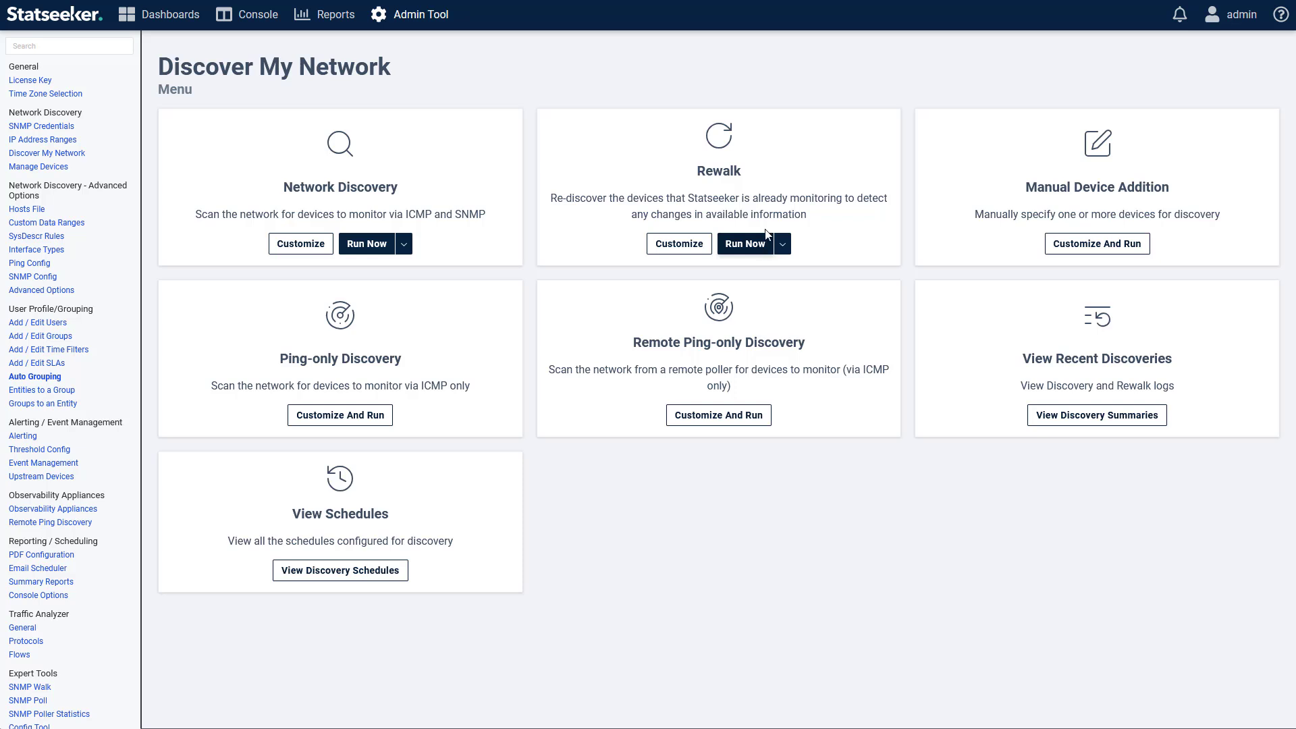
left_click(677, 250)
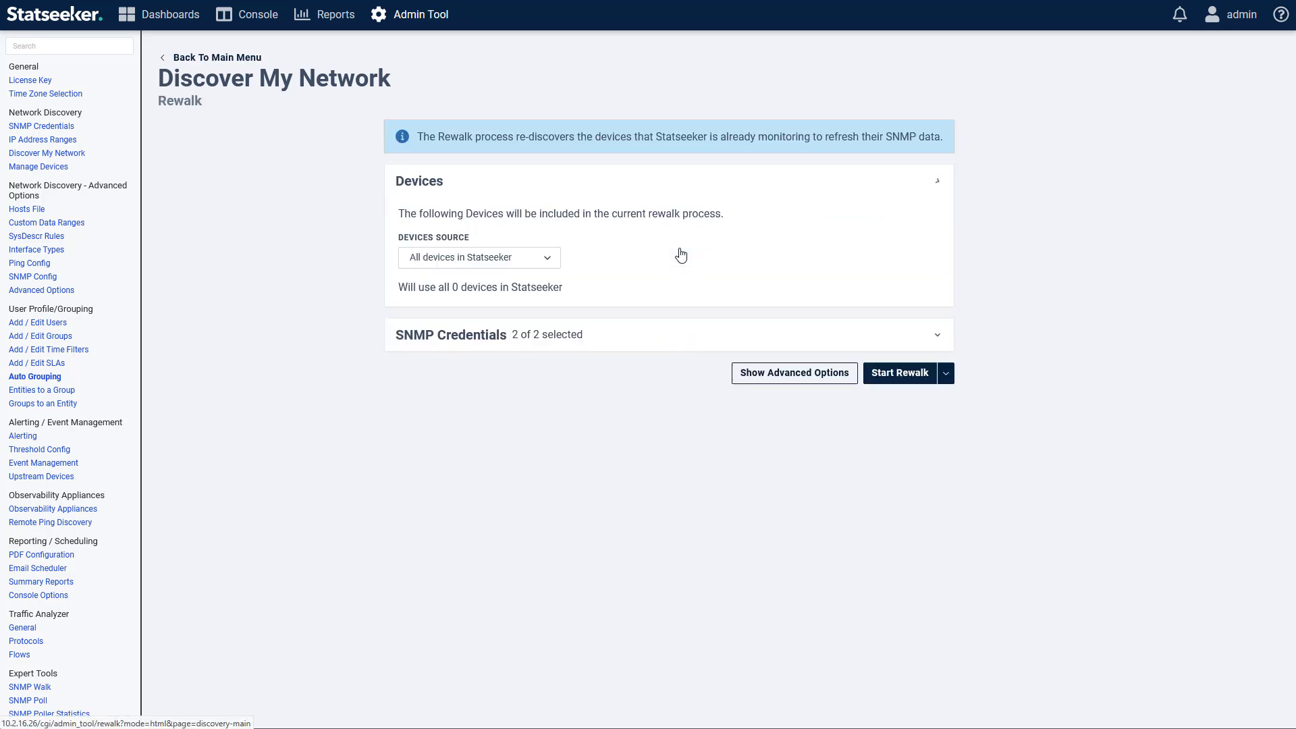
left_click(548, 261)
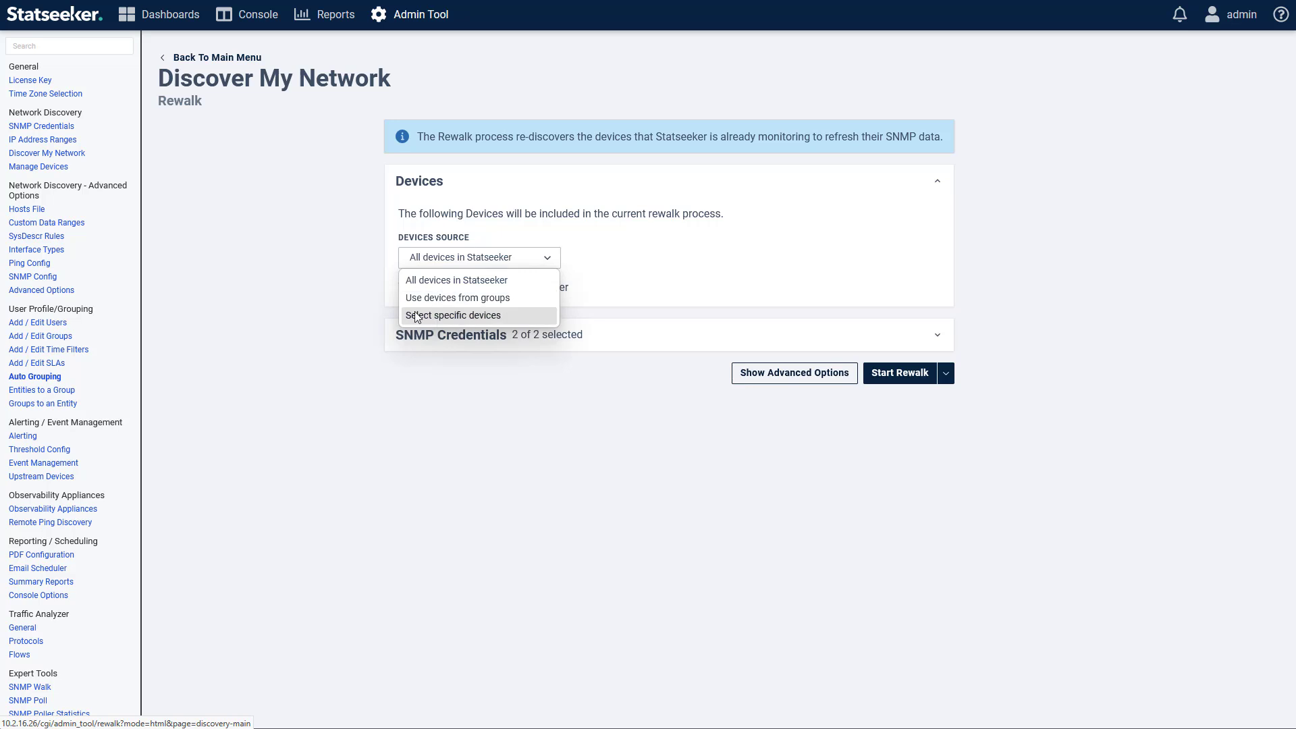
left_click(478, 316)
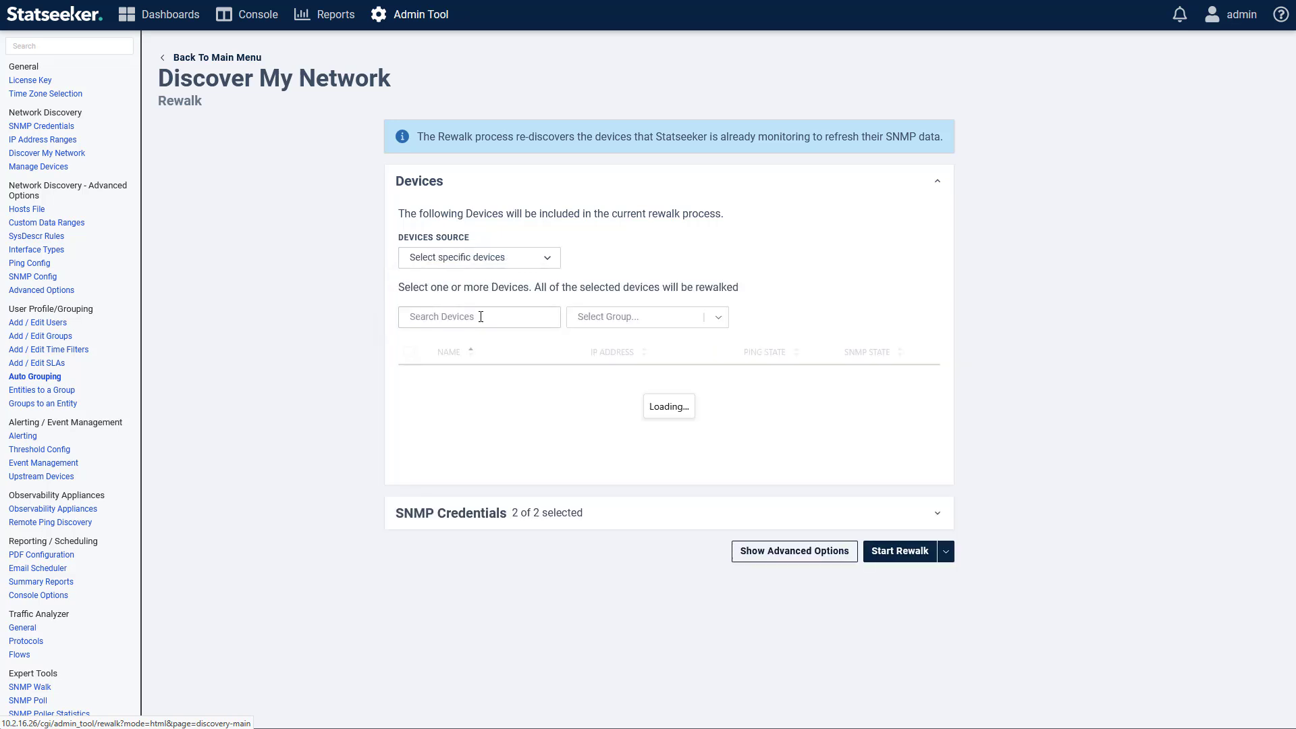
left_click(409, 403)
left_click(409, 429)
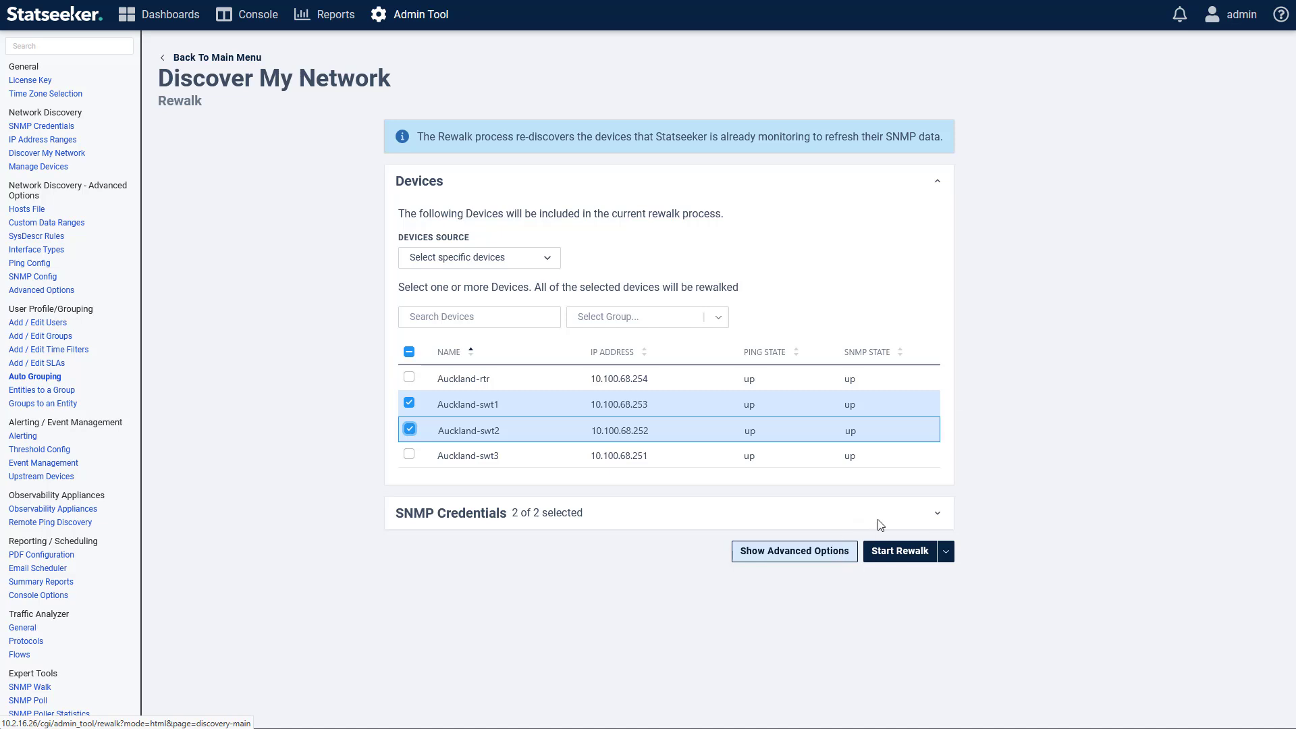
left_click(213, 59)
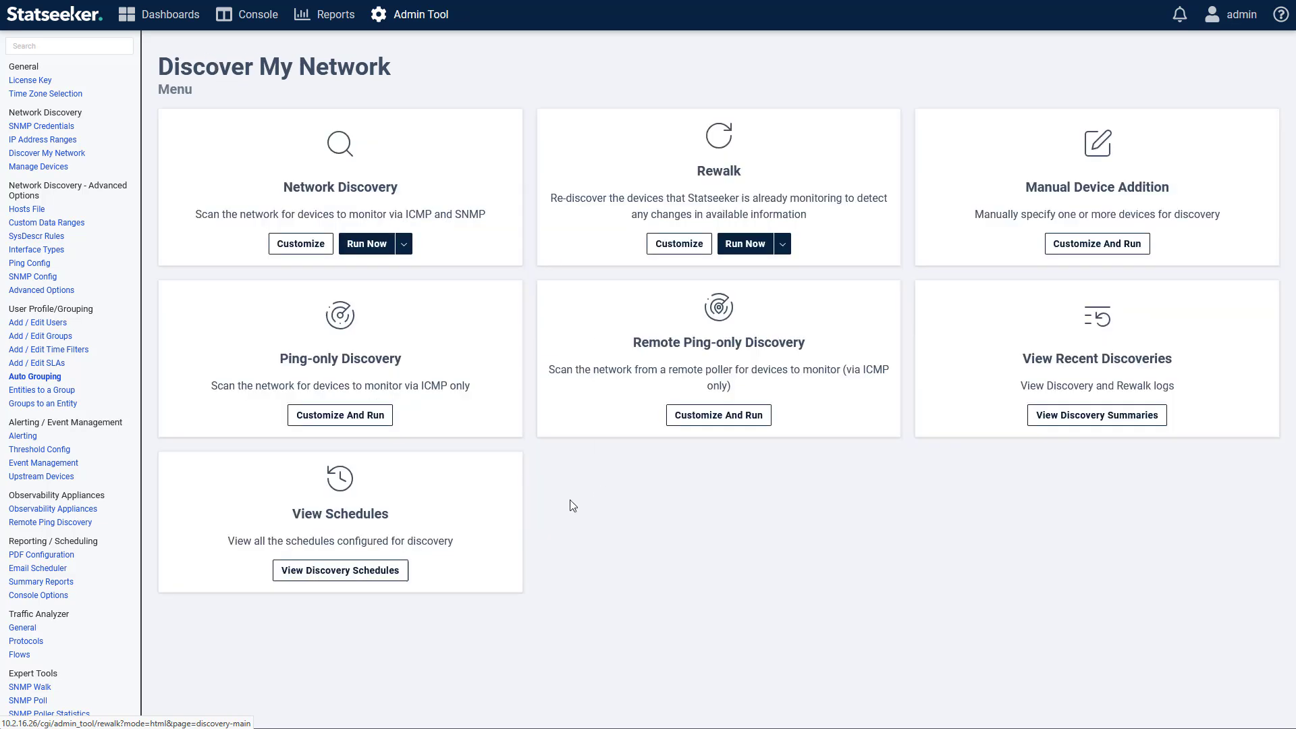
Step: Edit the Default Daily Rewalk schedule and change its run hour to 1
left_click(339, 574)
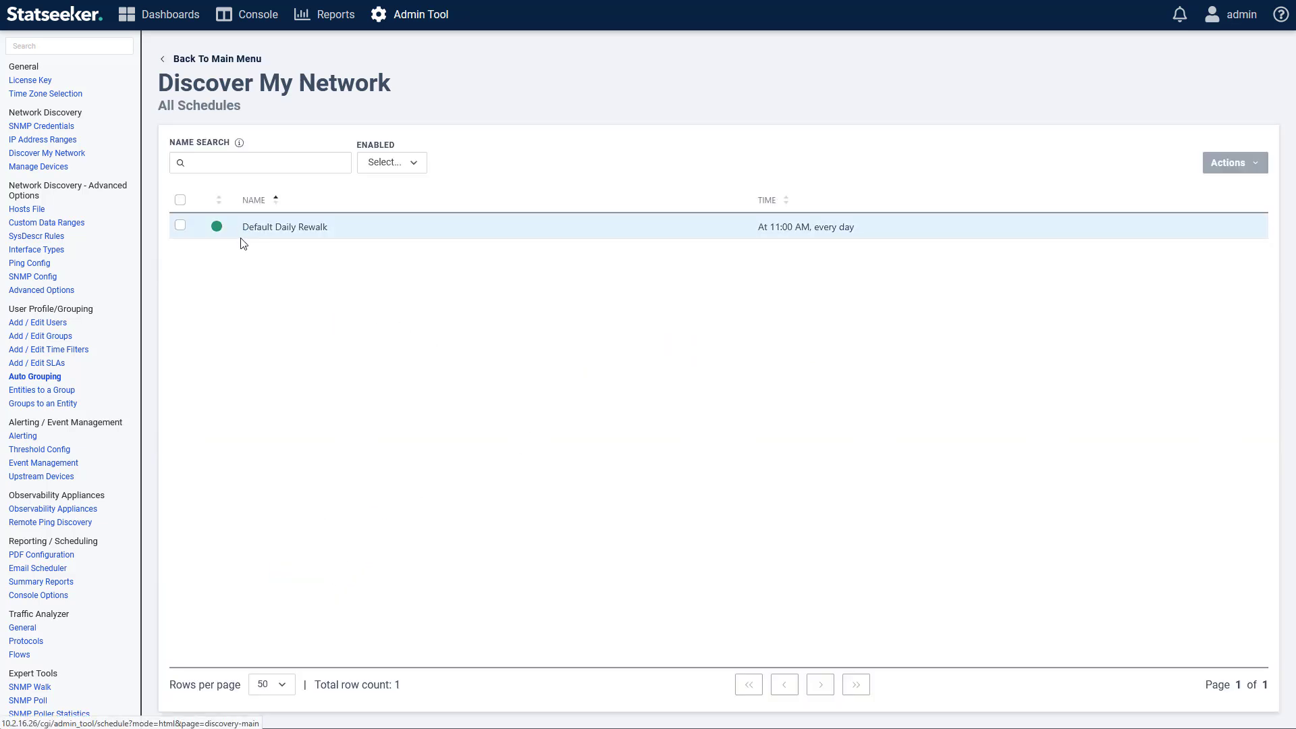
left_click(867, 235)
left_click(1259, 169)
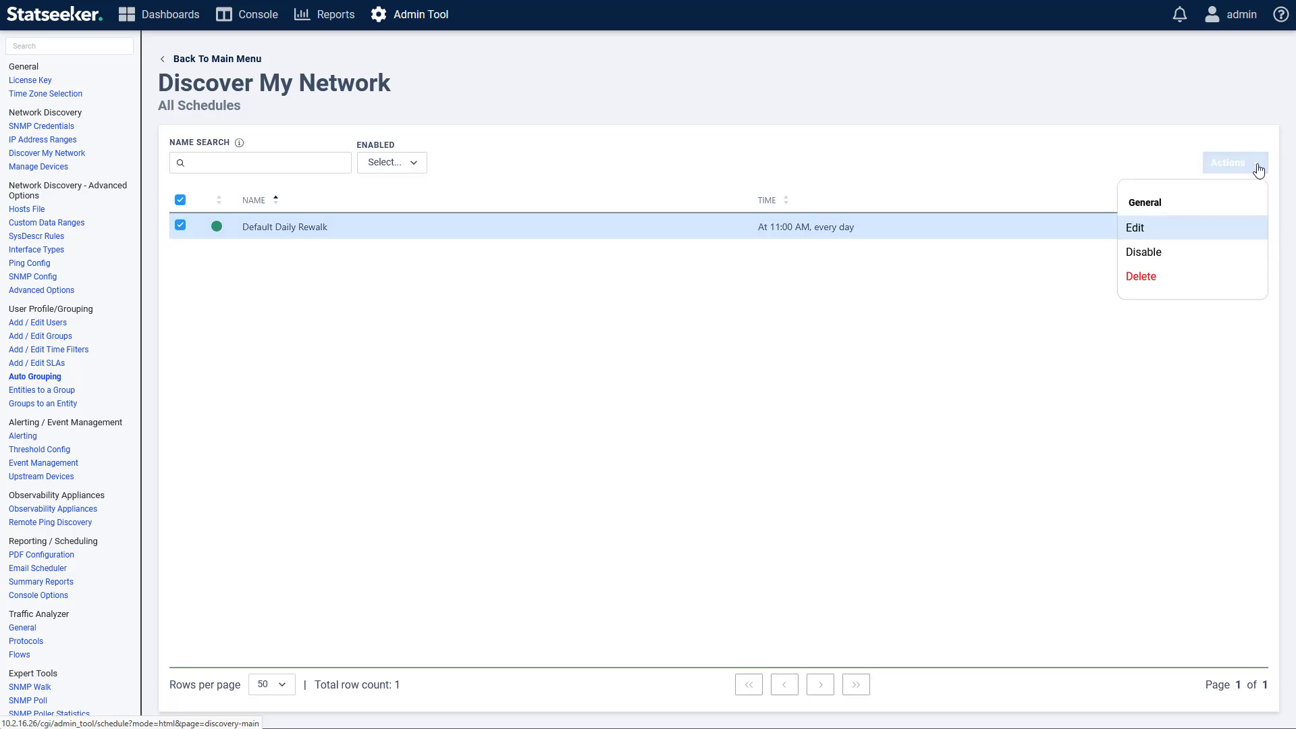
left_click(1183, 228)
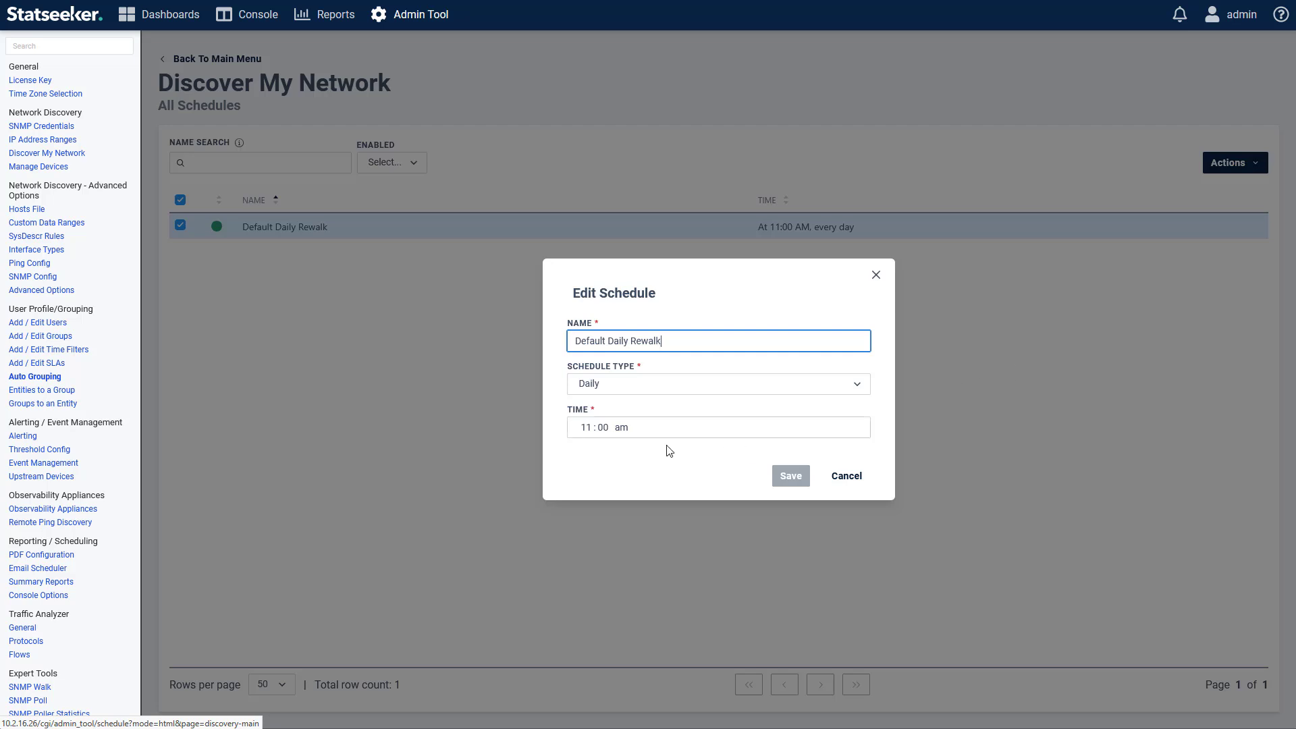
left_click(586, 427)
type("1")
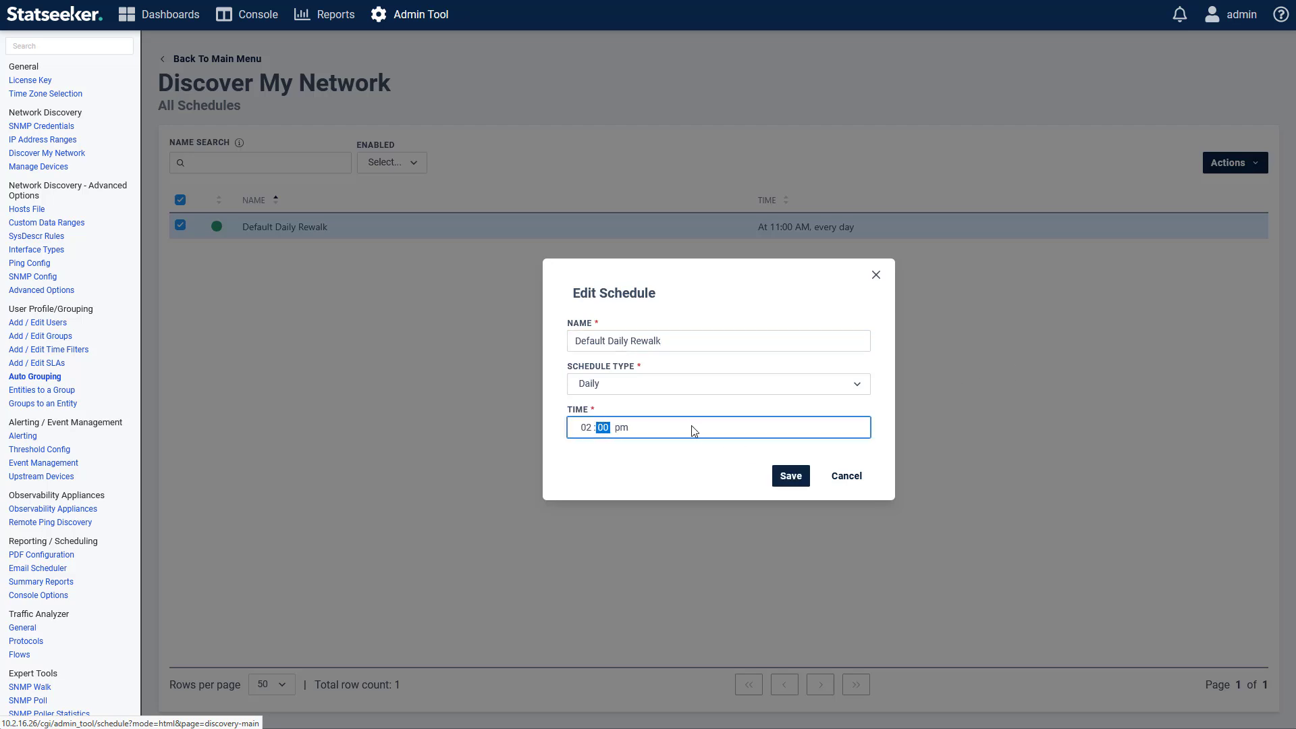
Step: Try schedule type Once, then Weekly on Monday, Wednesday and Sunday
left_click(736, 385)
left_click(607, 407)
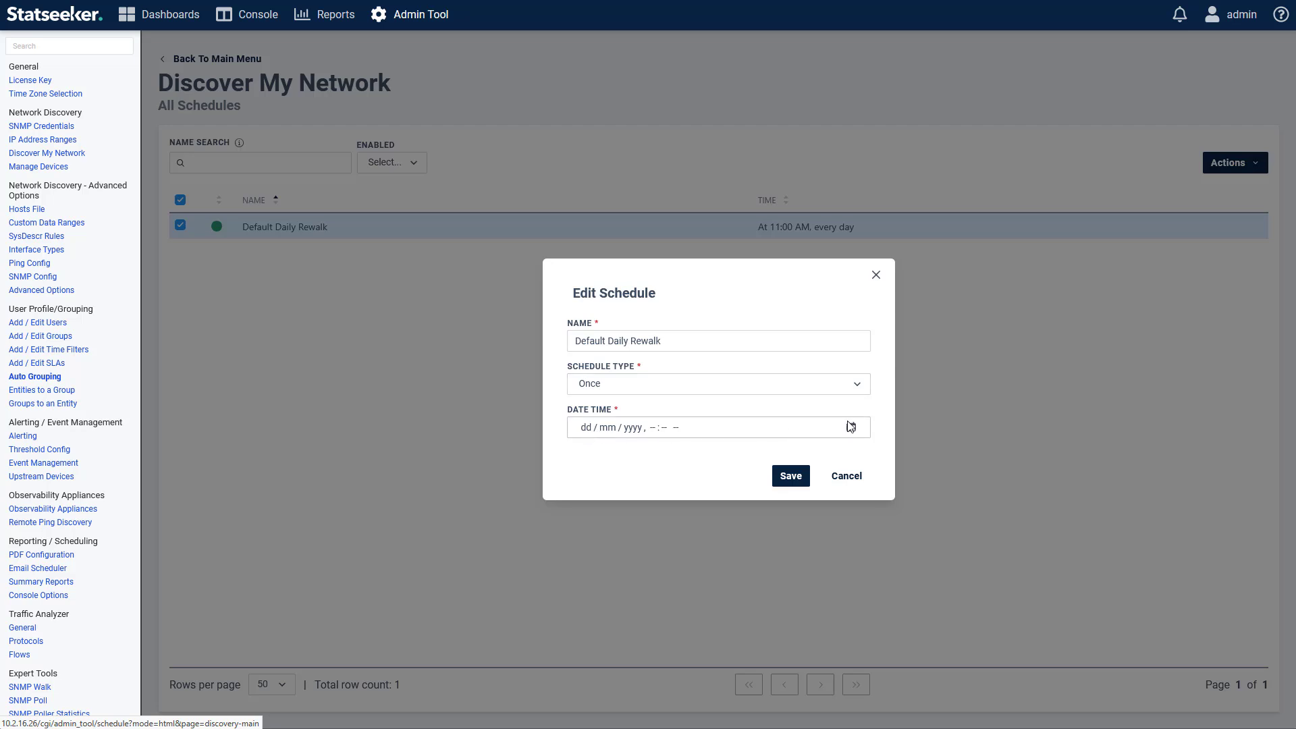
left_click(772, 384)
left_click(683, 443)
left_click(586, 394)
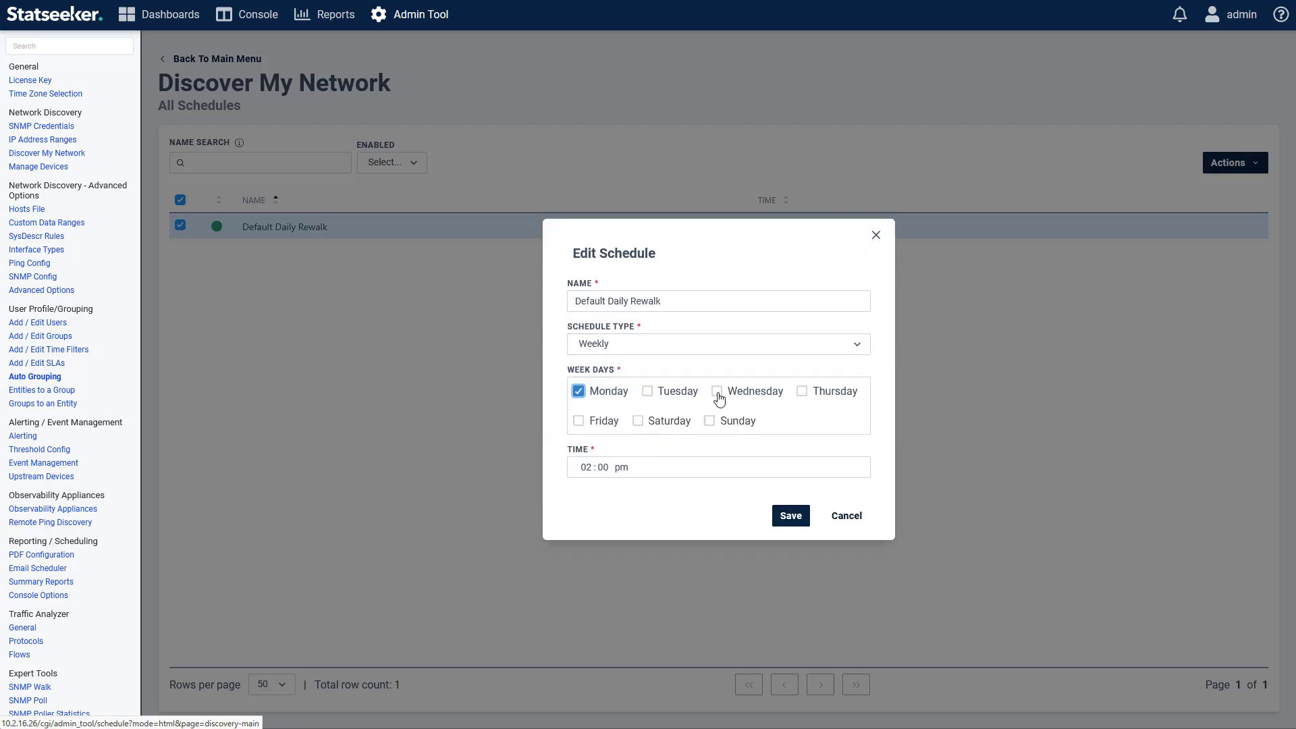
left_click(717, 393)
left_click(710, 421)
Step: Try Monthly on days 1, 10 and 18, then switch to Advanced cron type
left_click(737, 346)
left_click(591, 421)
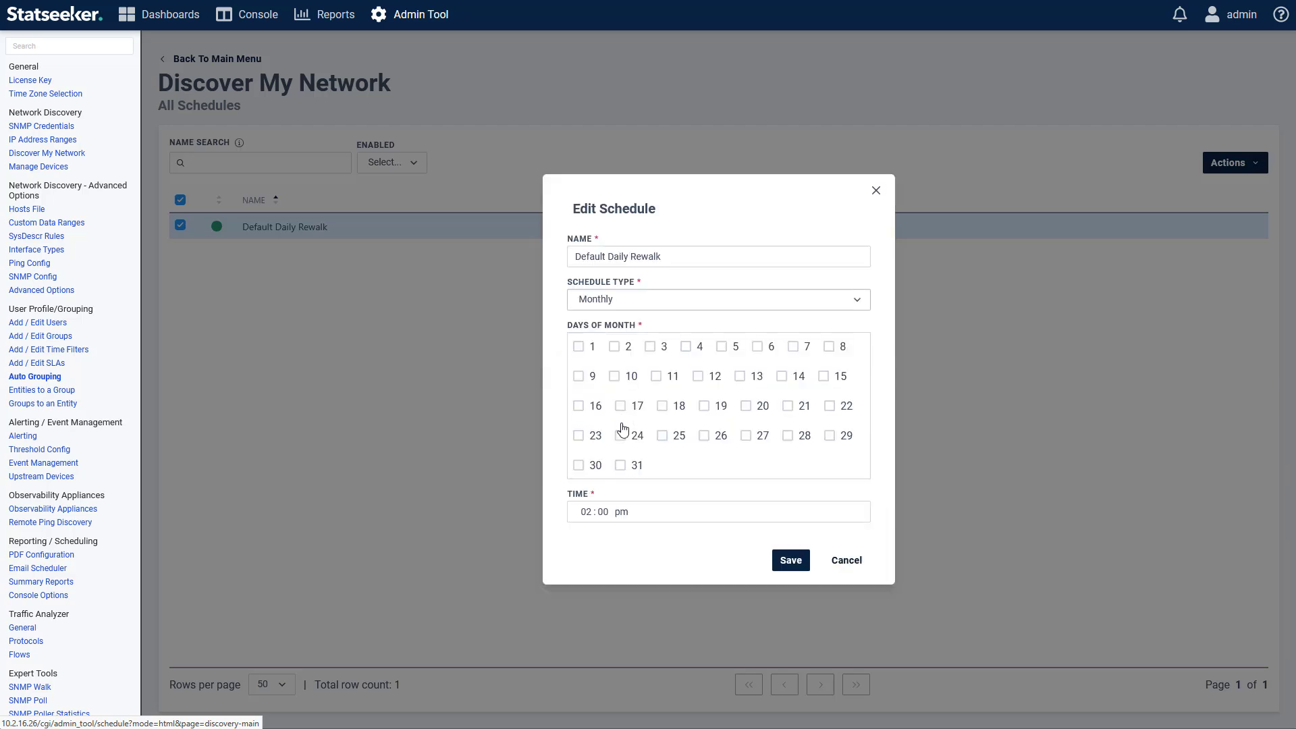
left_click(579, 347)
left_click(614, 376)
left_click(662, 405)
left_click(856, 299)
left_click(634, 394)
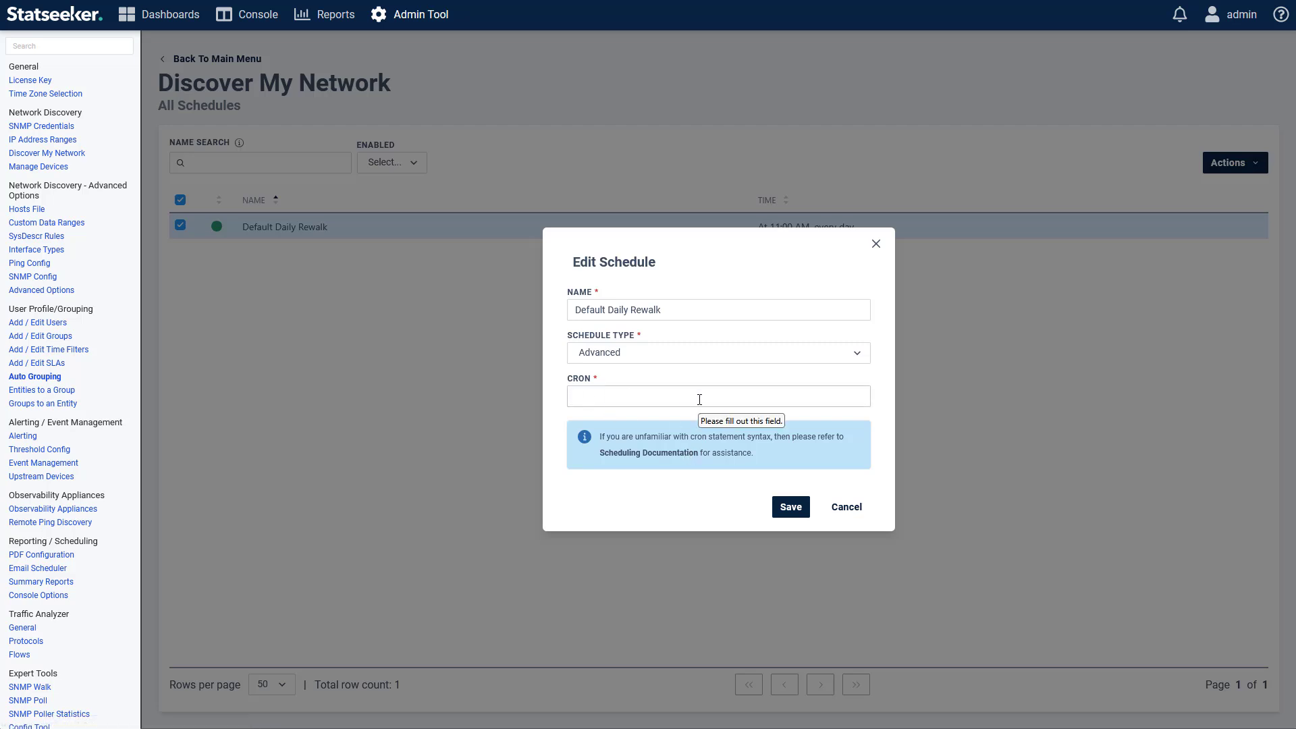
Step: Read the cron scheduling documentation, highlighting the wildcard, 8-11 range, 8,9,11,12 list and examples
left_click(672, 458)
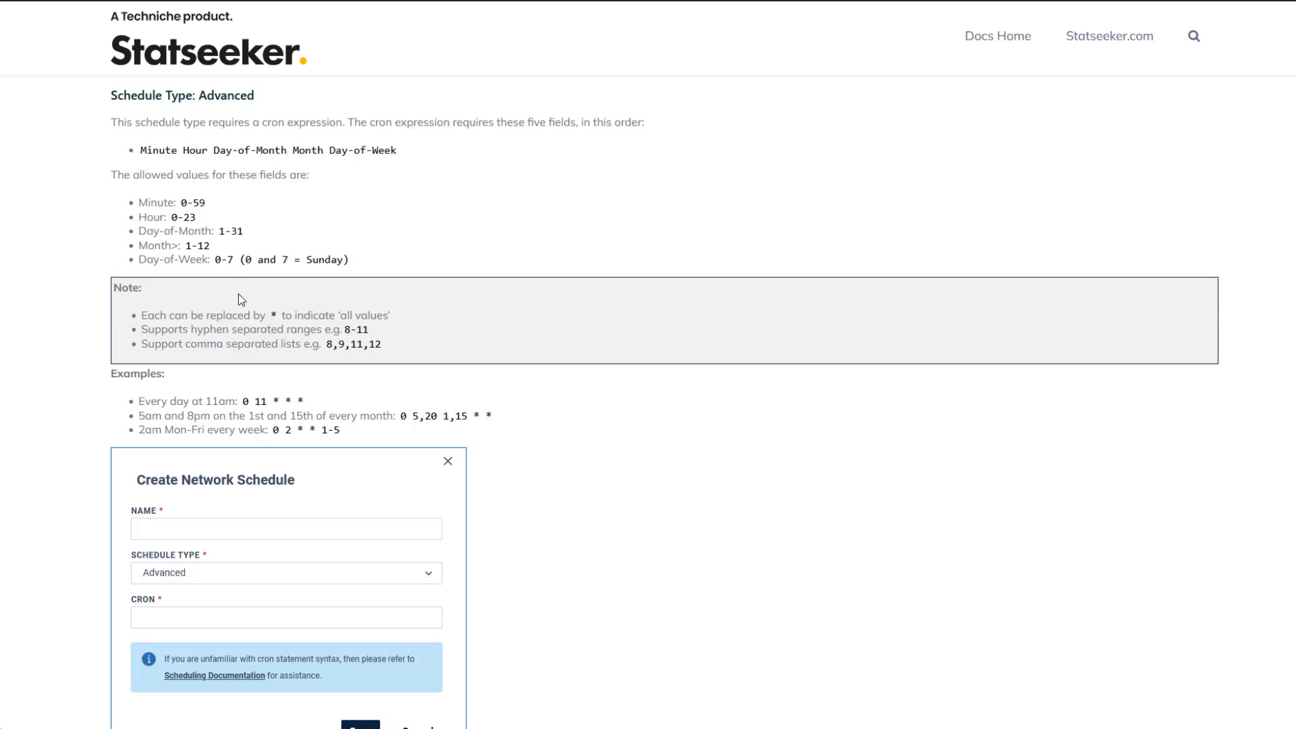
double_click(273, 315)
double_click(349, 328)
double_click(328, 344)
left_click(328, 447)
double_click(142, 401)
left_click_drag(200, 401, 392, 442)
Step: Cancel the schedule edit, return to the menu, and view Network Discovery and Rewalk run options
left_click(611, 431)
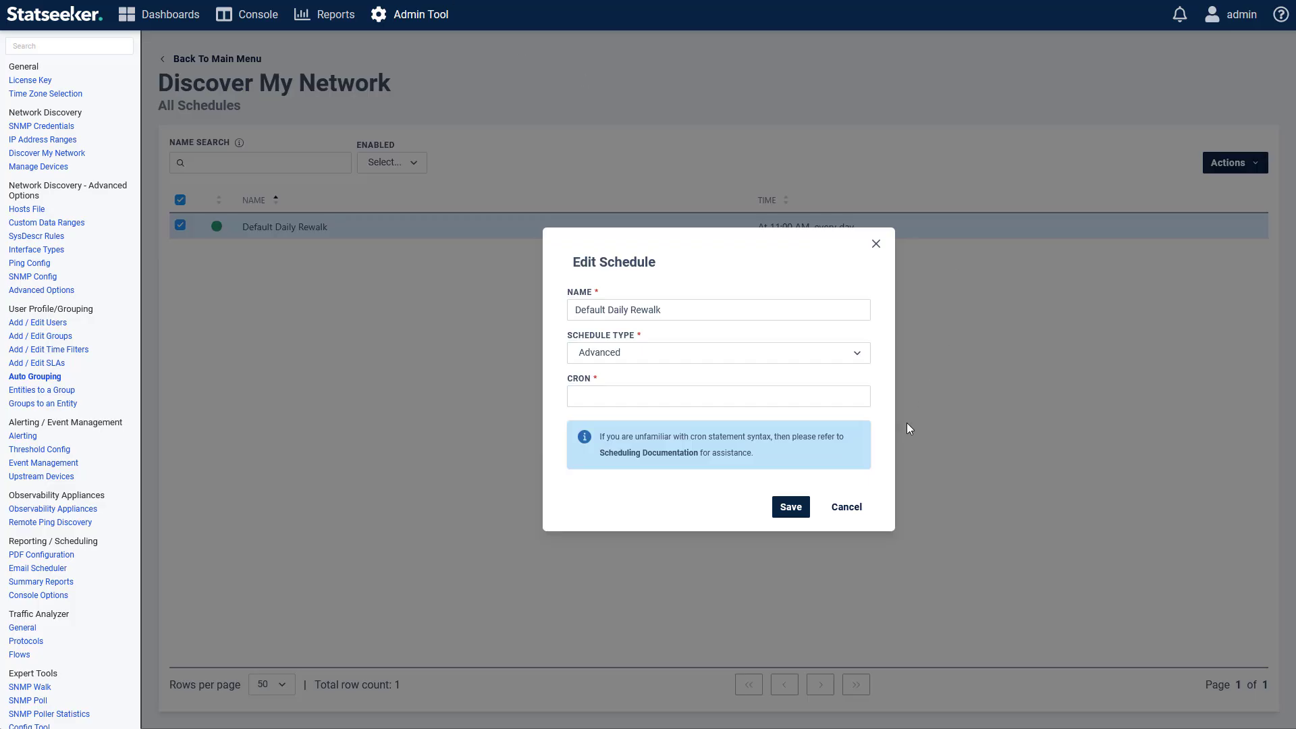
left_click(847, 507)
left_click(217, 58)
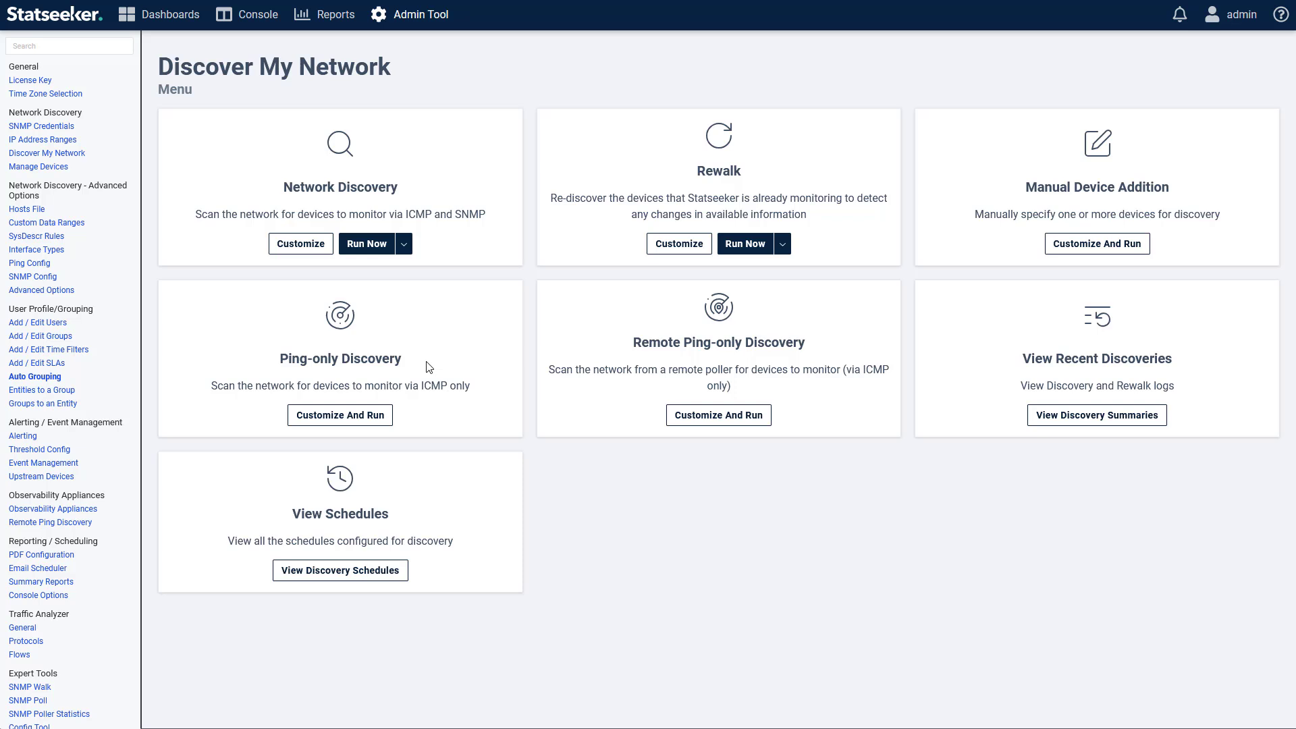
left_click(404, 244)
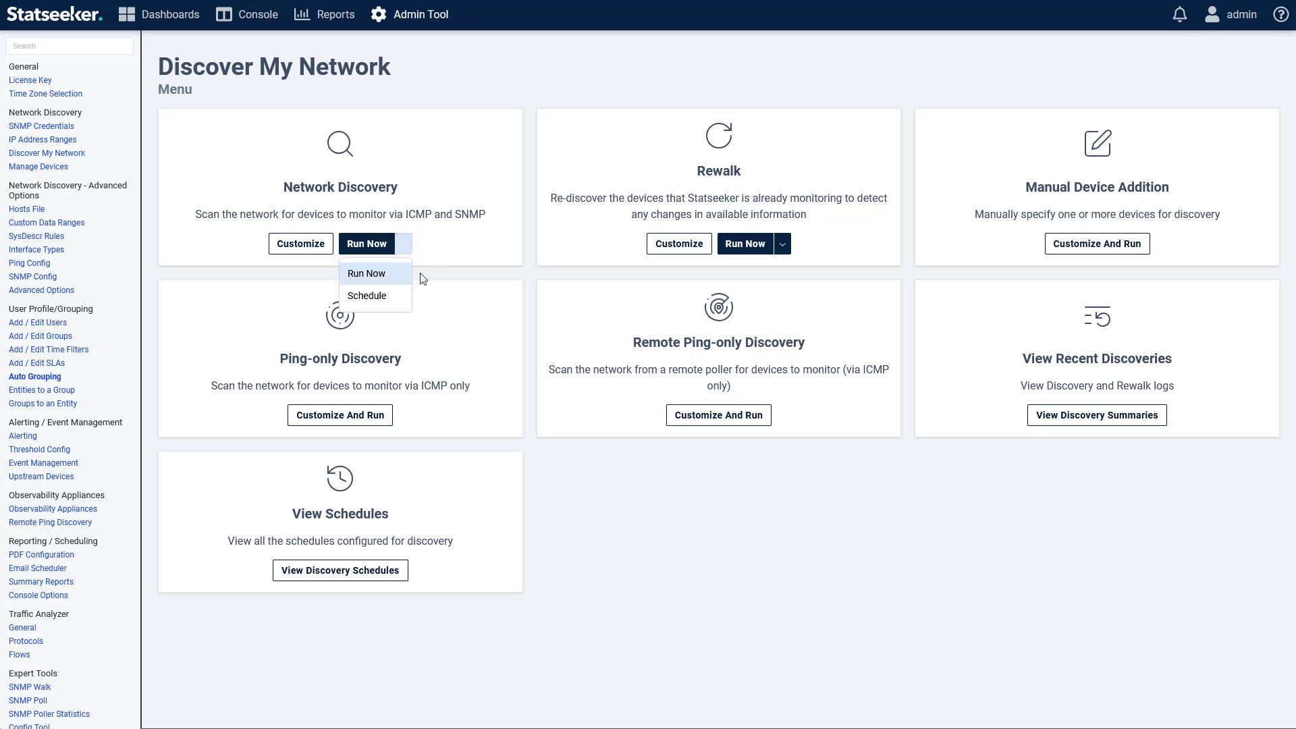
left_click(783, 245)
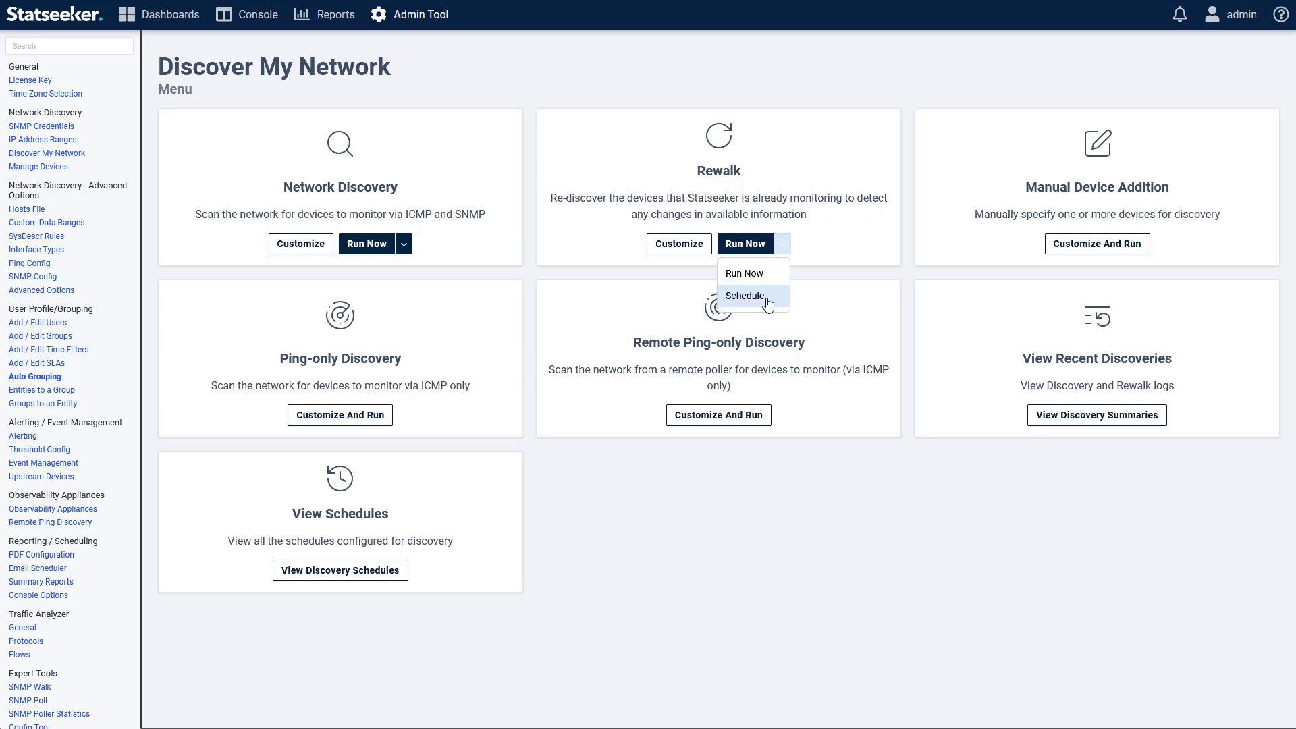
Step: Set the rewalk to retest credentials on all devices, with no custom types or interface type/speed groups
left_click(672, 247)
left_click(760, 373)
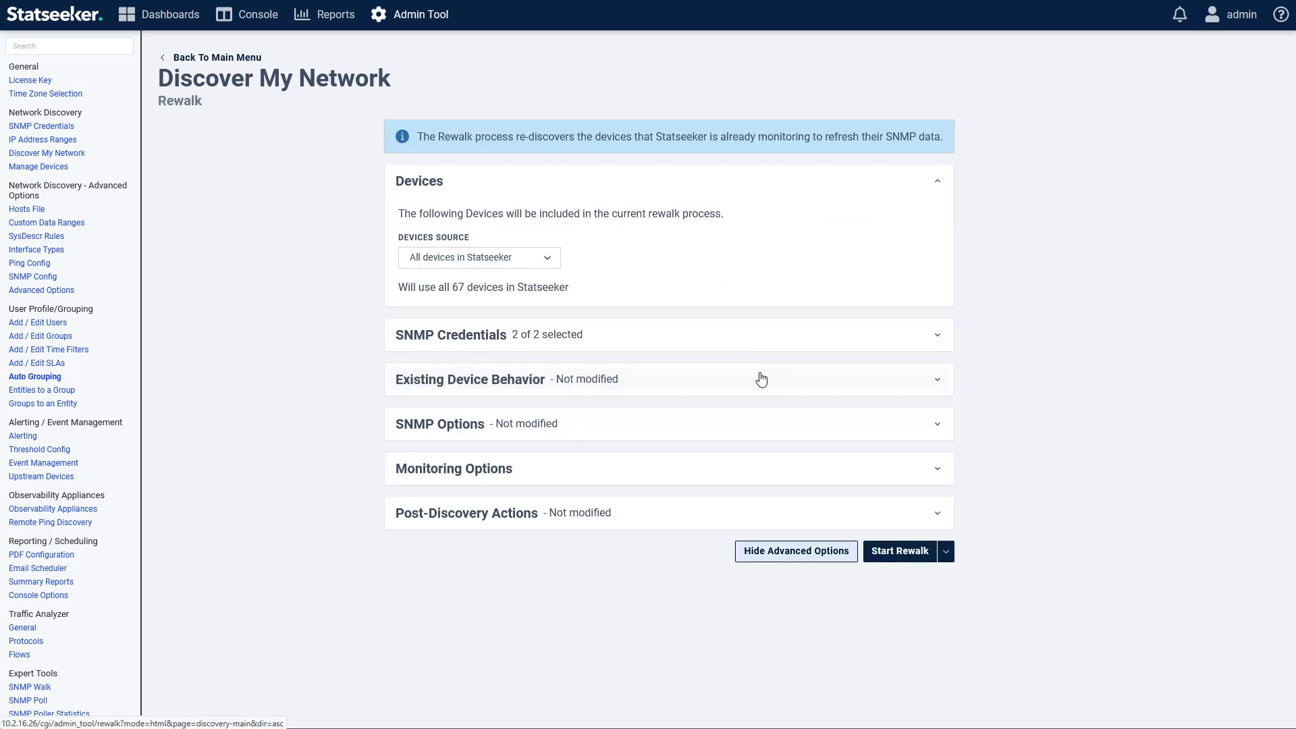
left_click(605, 382)
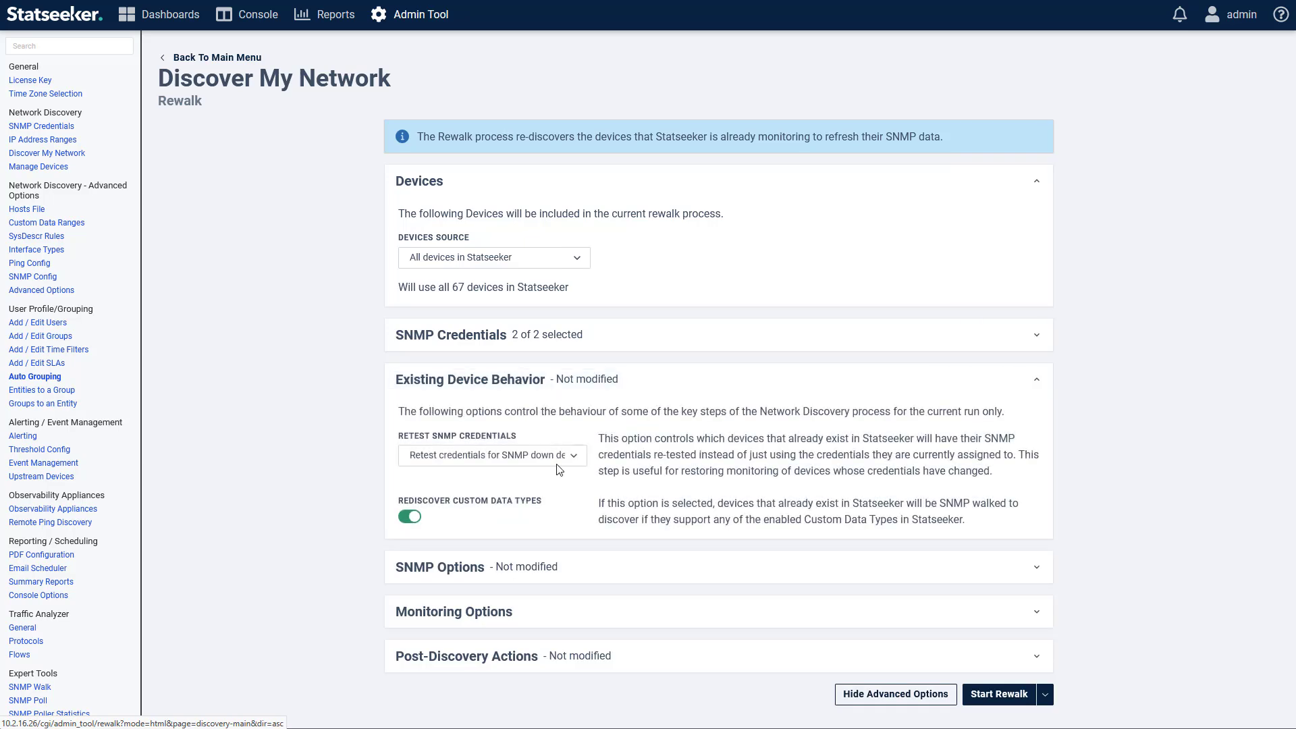
left_click(534, 458)
left_click(485, 514)
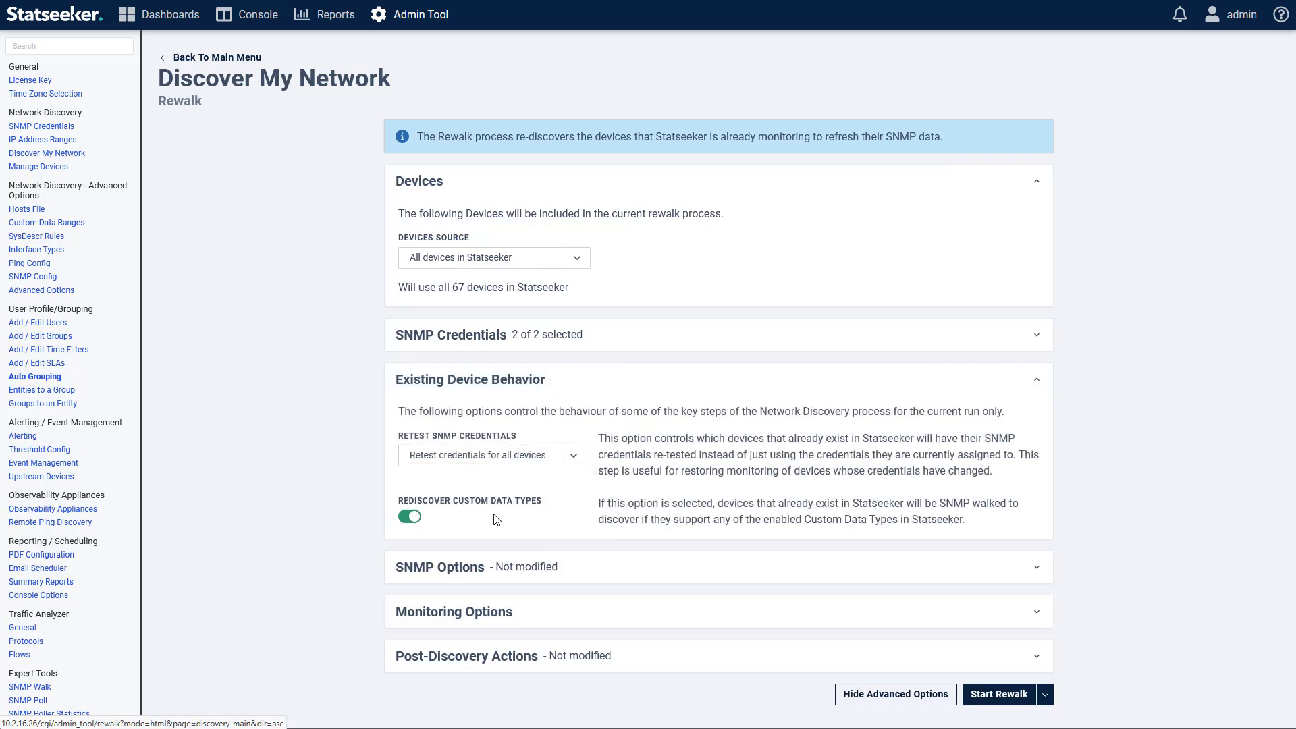
left_click(410, 517)
left_click(628, 655)
scroll(434, 622, "down", 3)
left_click(410, 609)
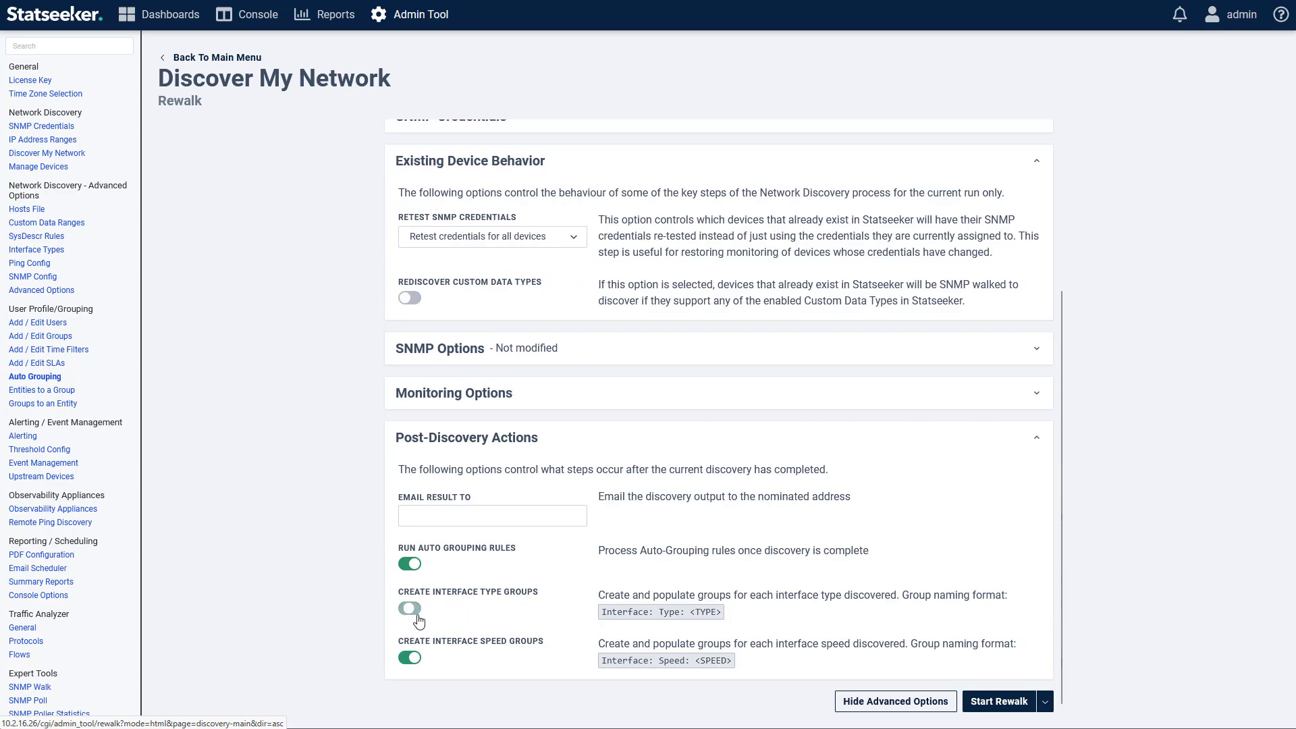
left_click(411, 658)
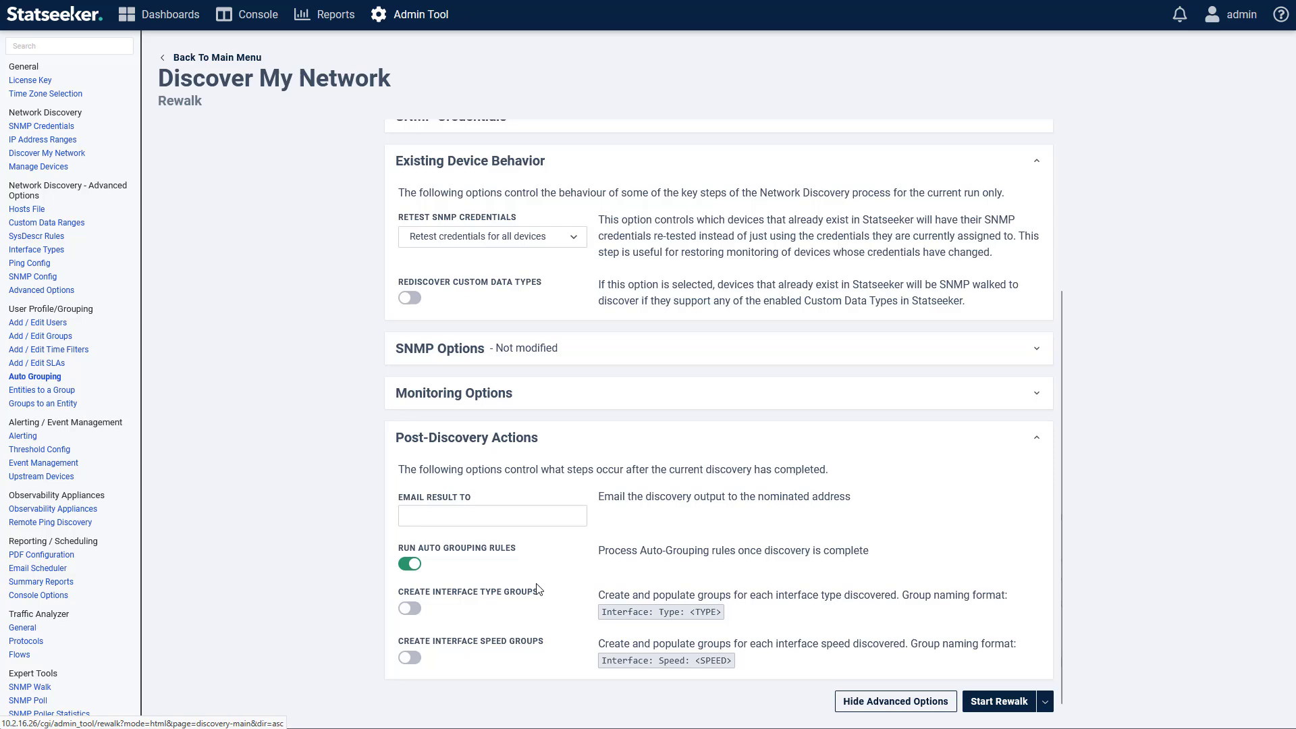
Step: Schedule this rewalk daily at 11:00 PM as 'Another Rewalk' and save it
left_click(1045, 700)
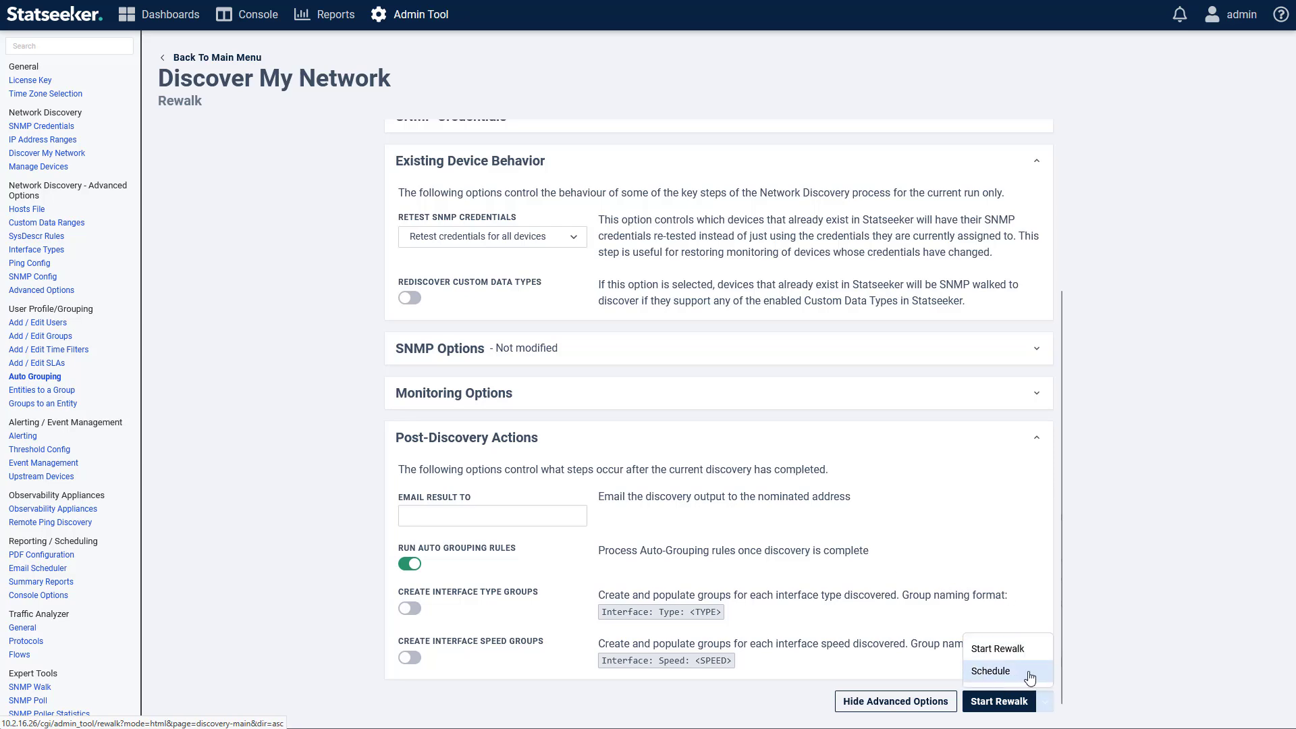
left_click(1028, 677)
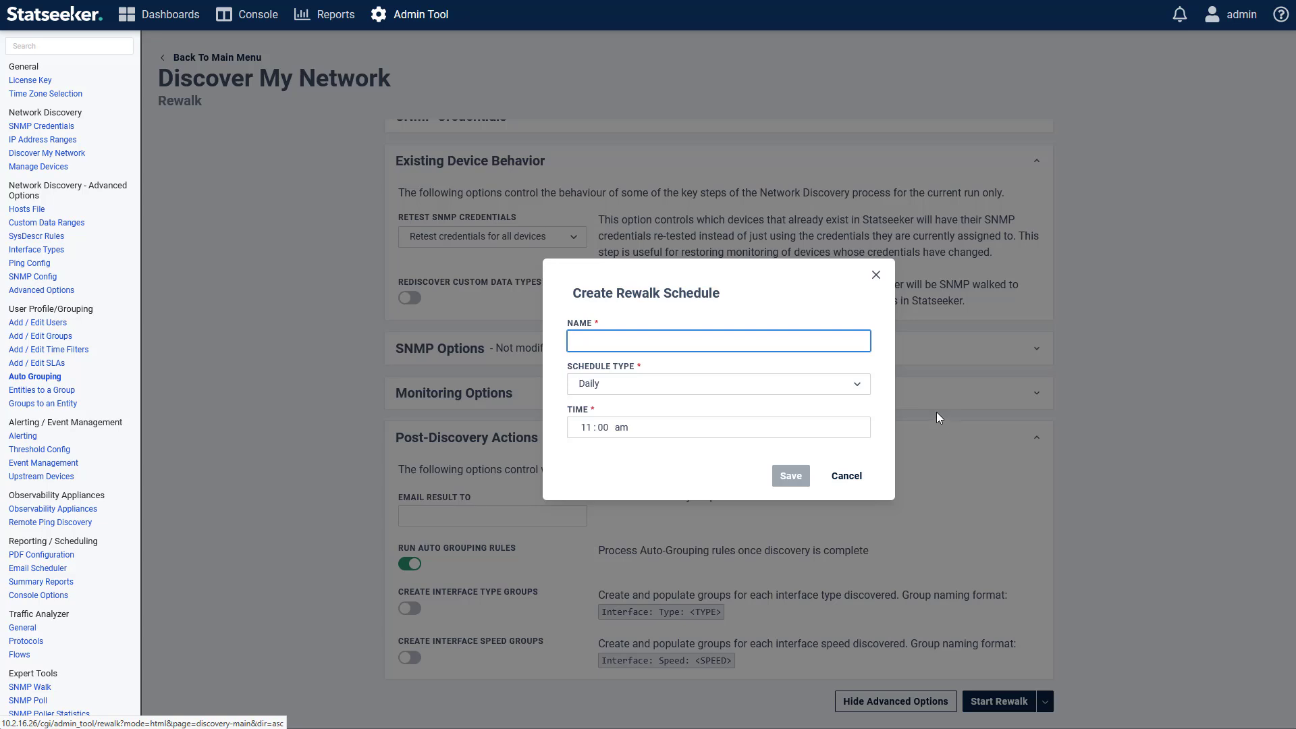
left_click(585, 428)
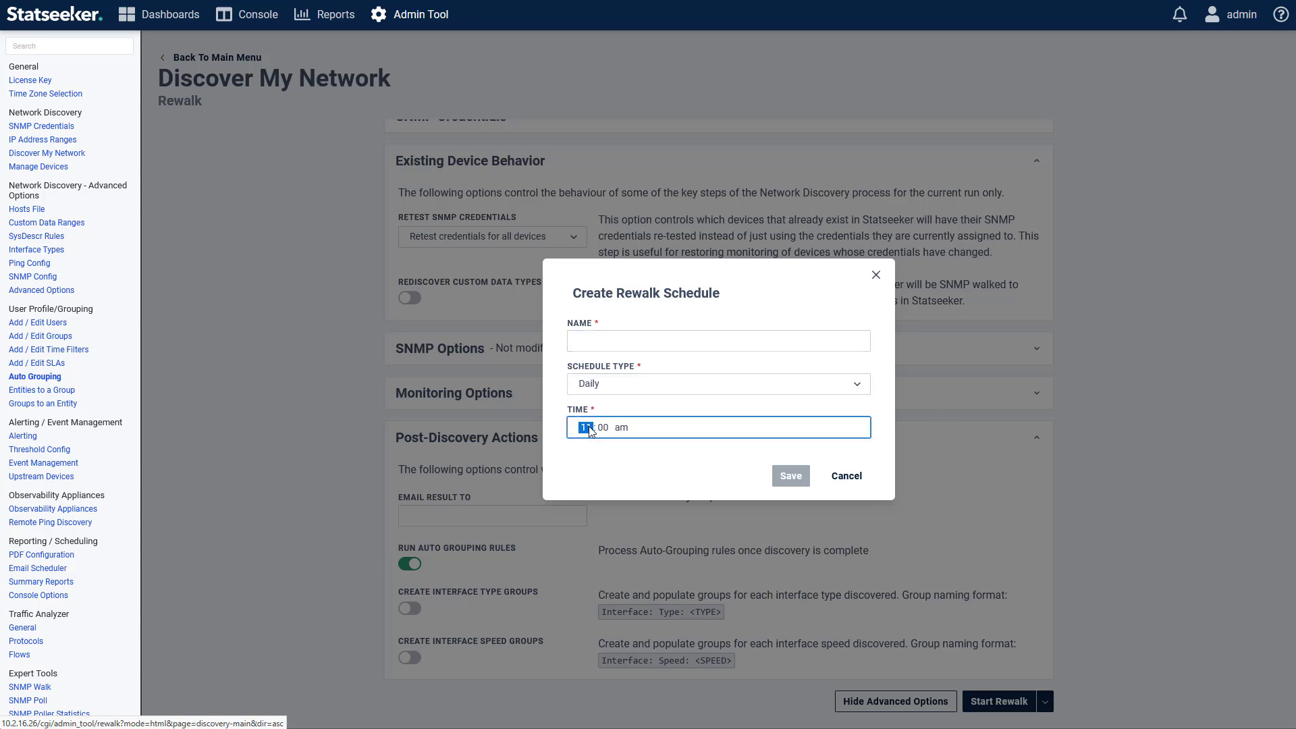
type("23")
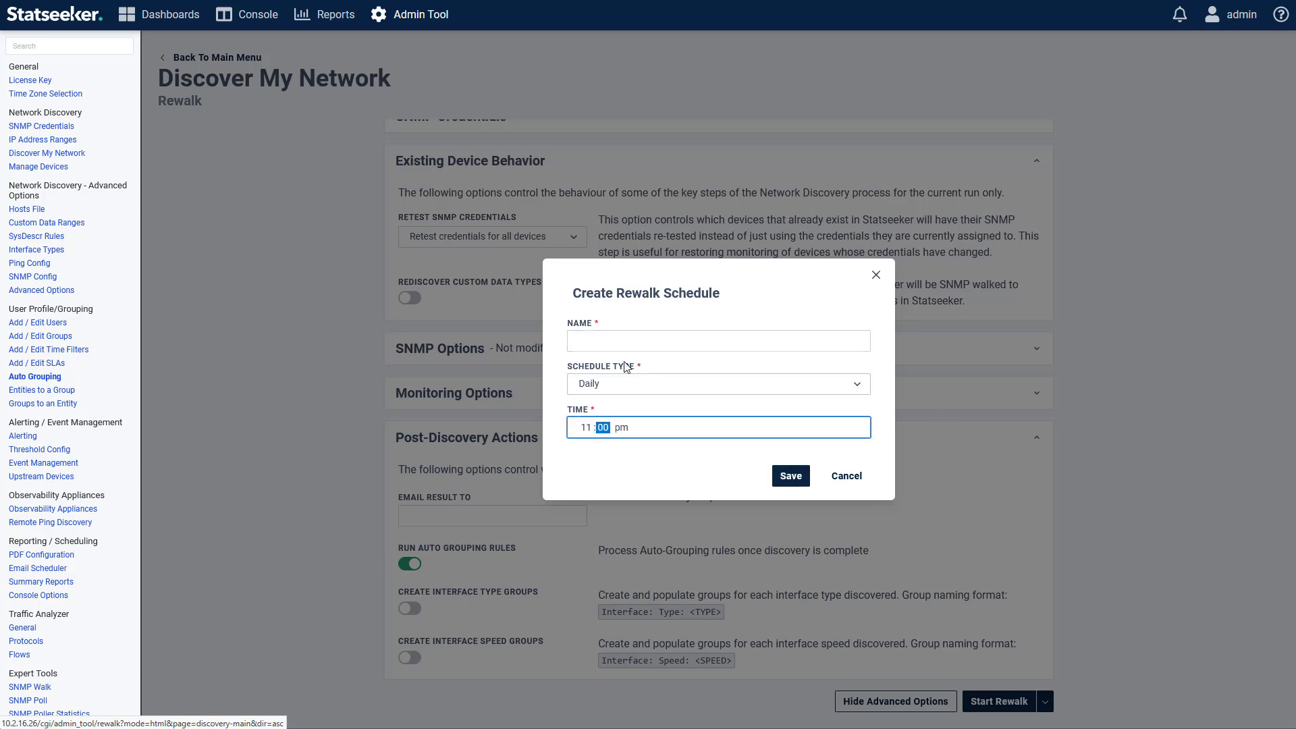
left_click(575, 345)
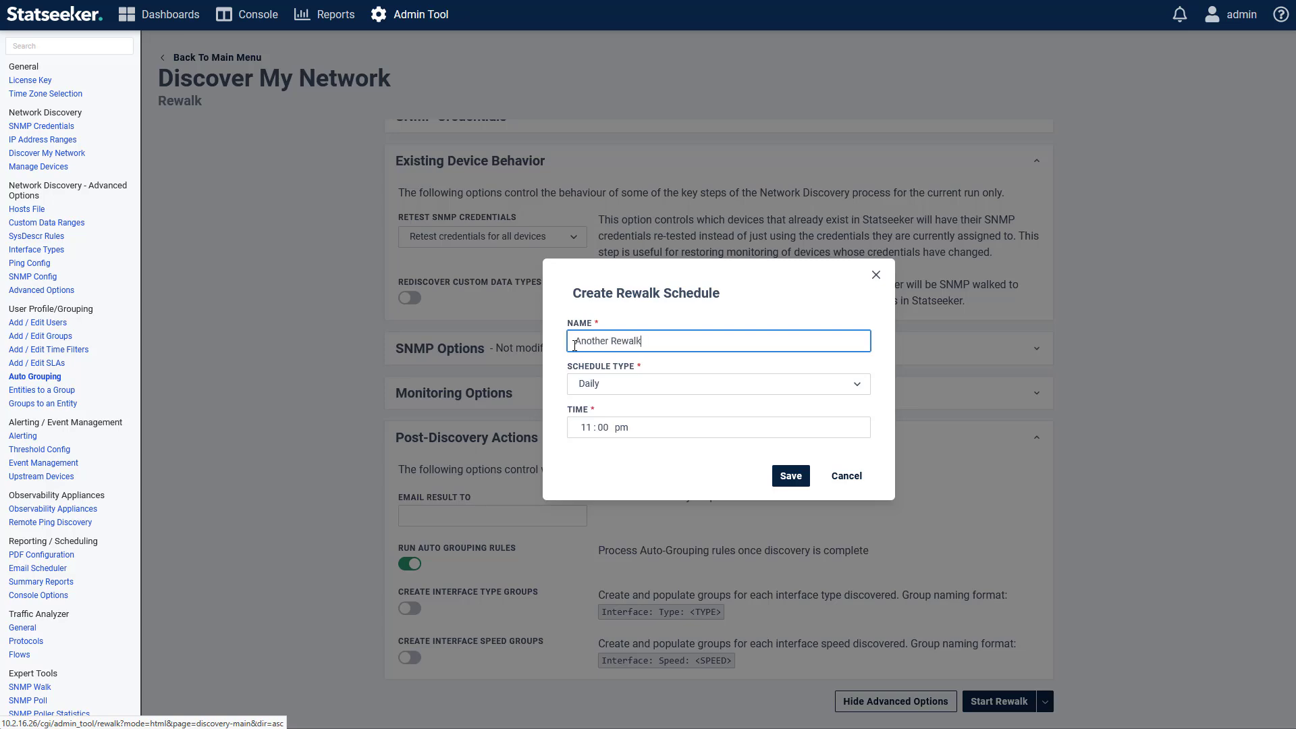
left_click(791, 477)
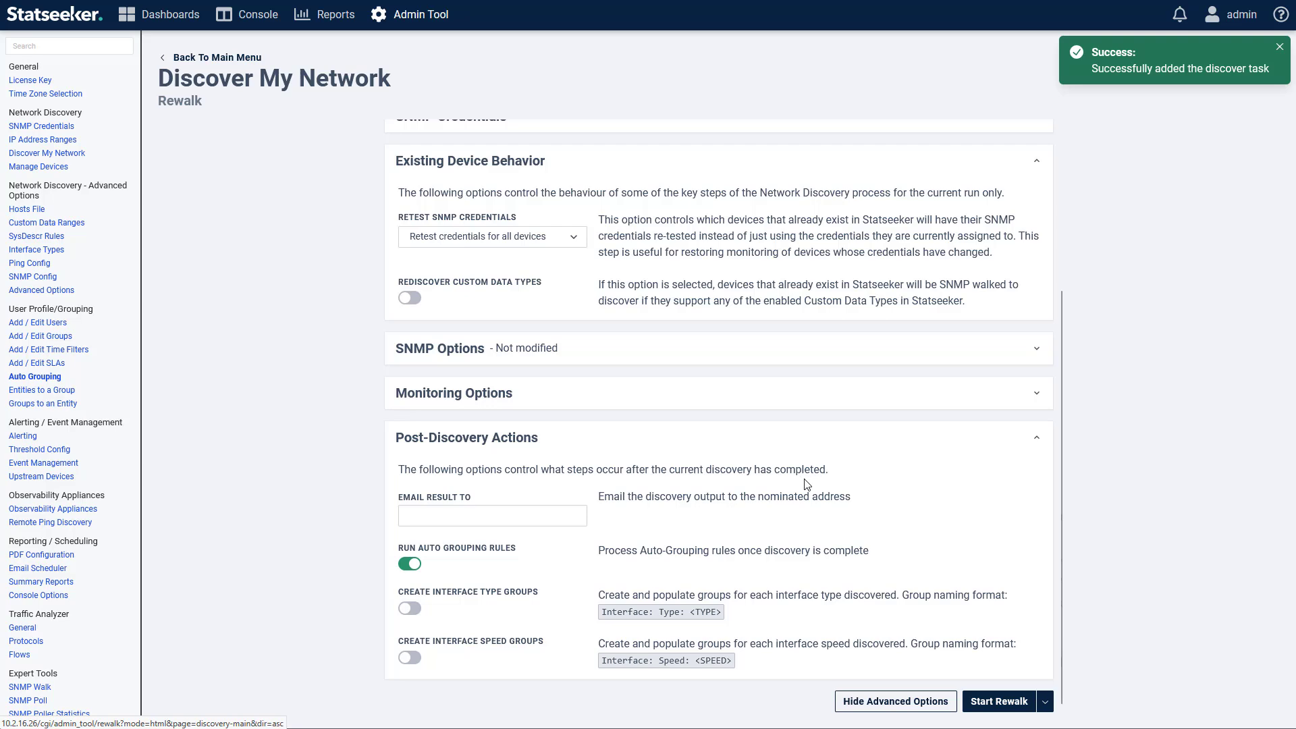
Step: Confirm Another Rewalk appears in the discovery schedules list, then run a rewalk immediately
left_click(238, 59)
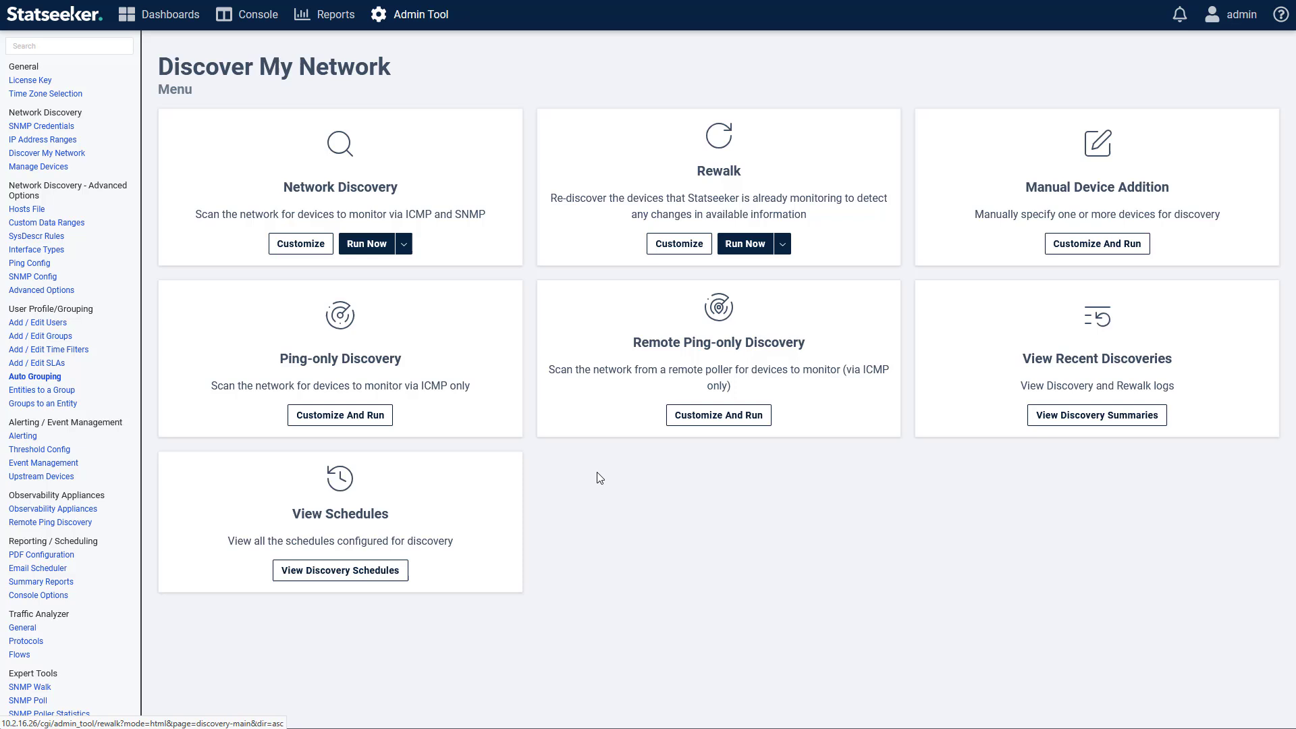
left_click(359, 572)
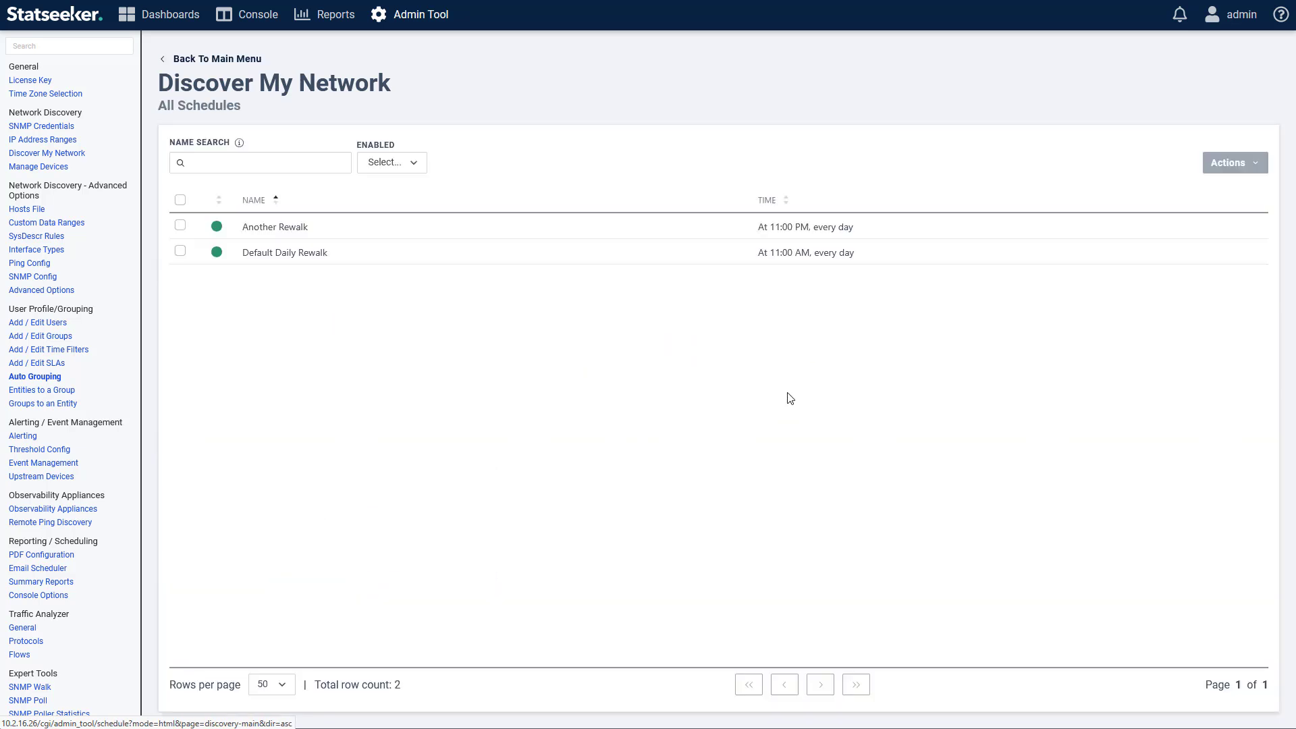
left_click(237, 61)
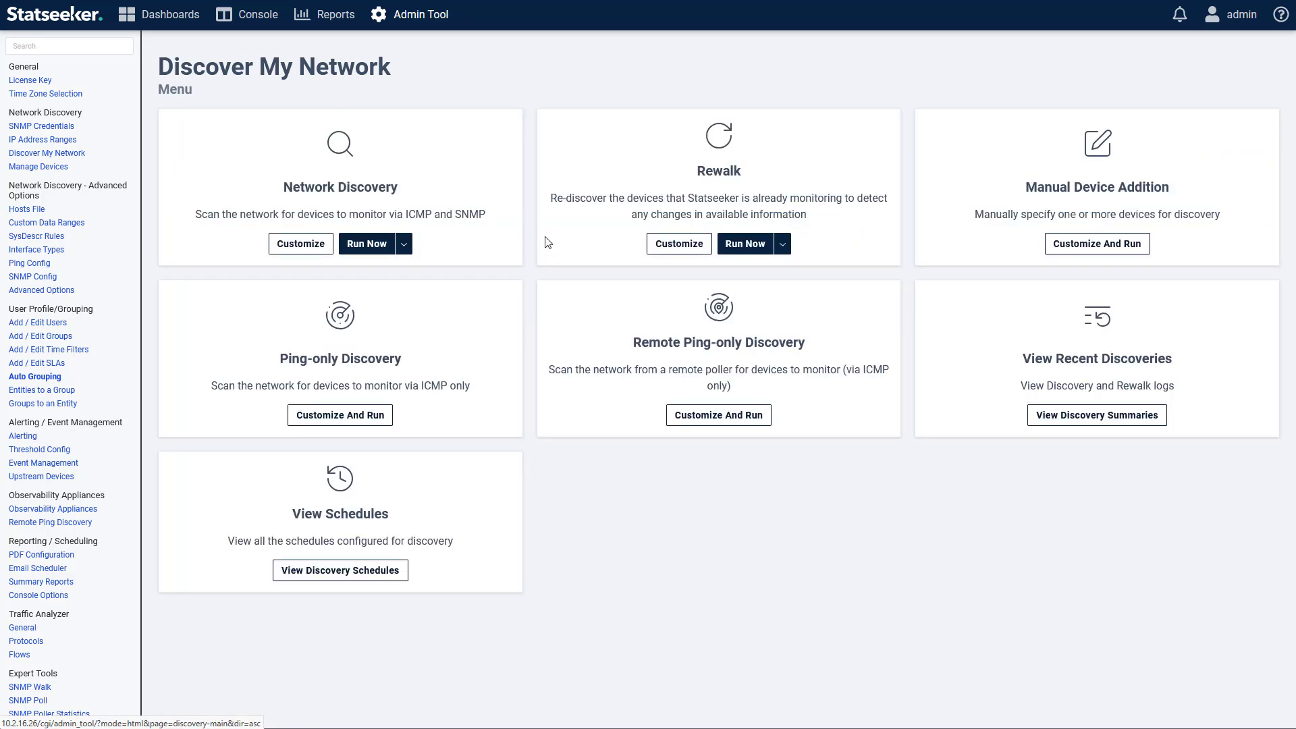
left_click(748, 254)
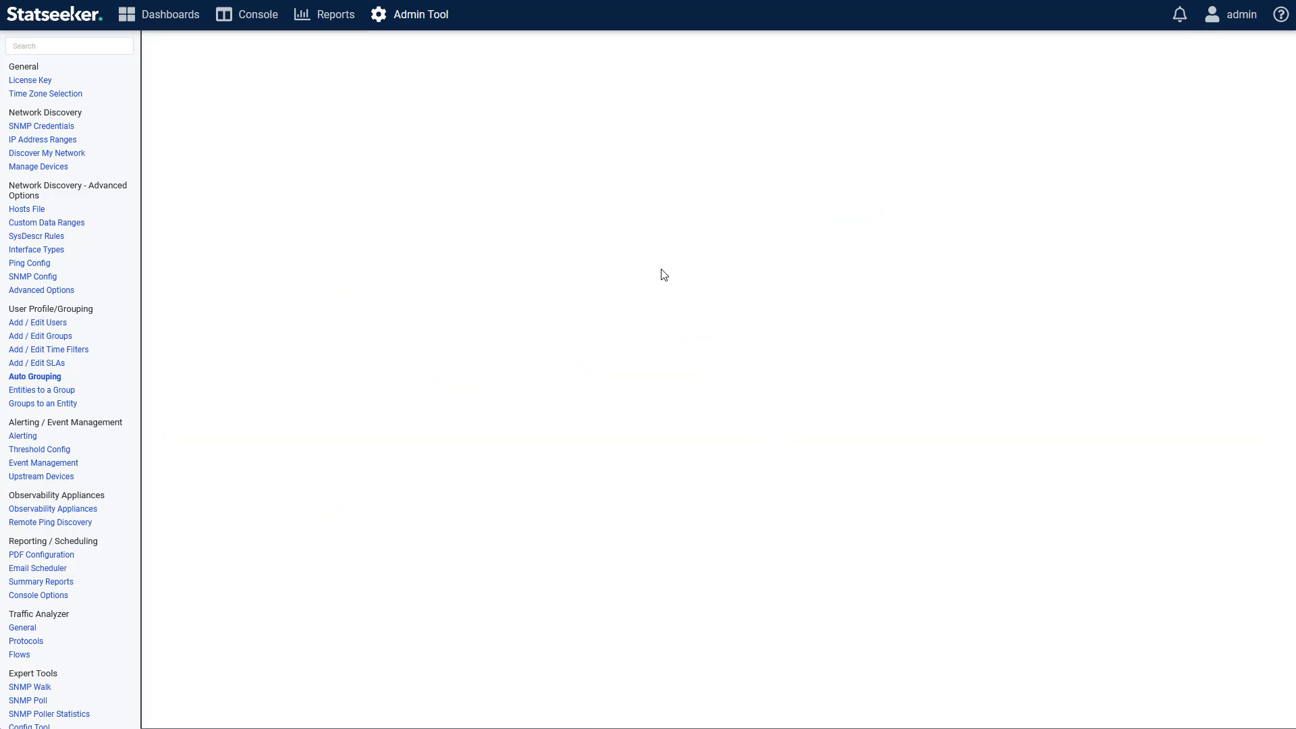
Step: Open Recent Discoveries and view the Network Discovery summary: 67 new devices, 6122 interfaces
left_click(241, 60)
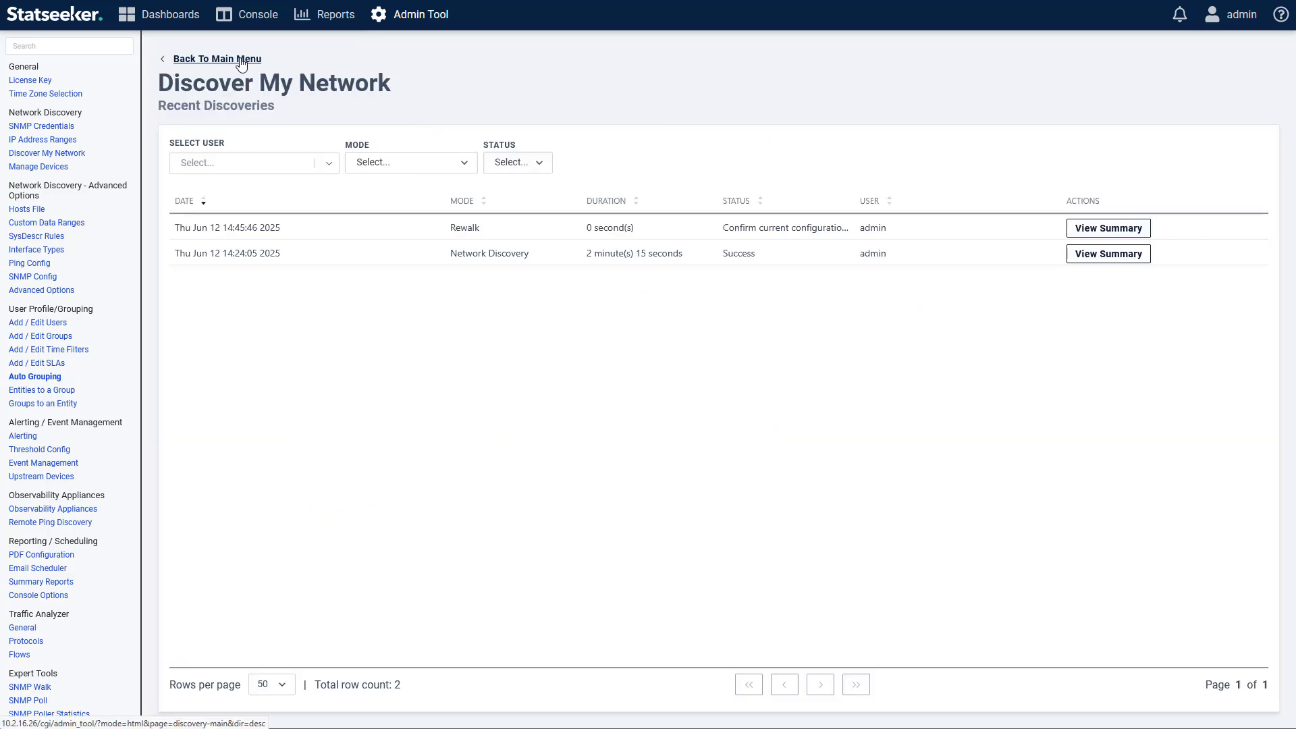
left_click(241, 60)
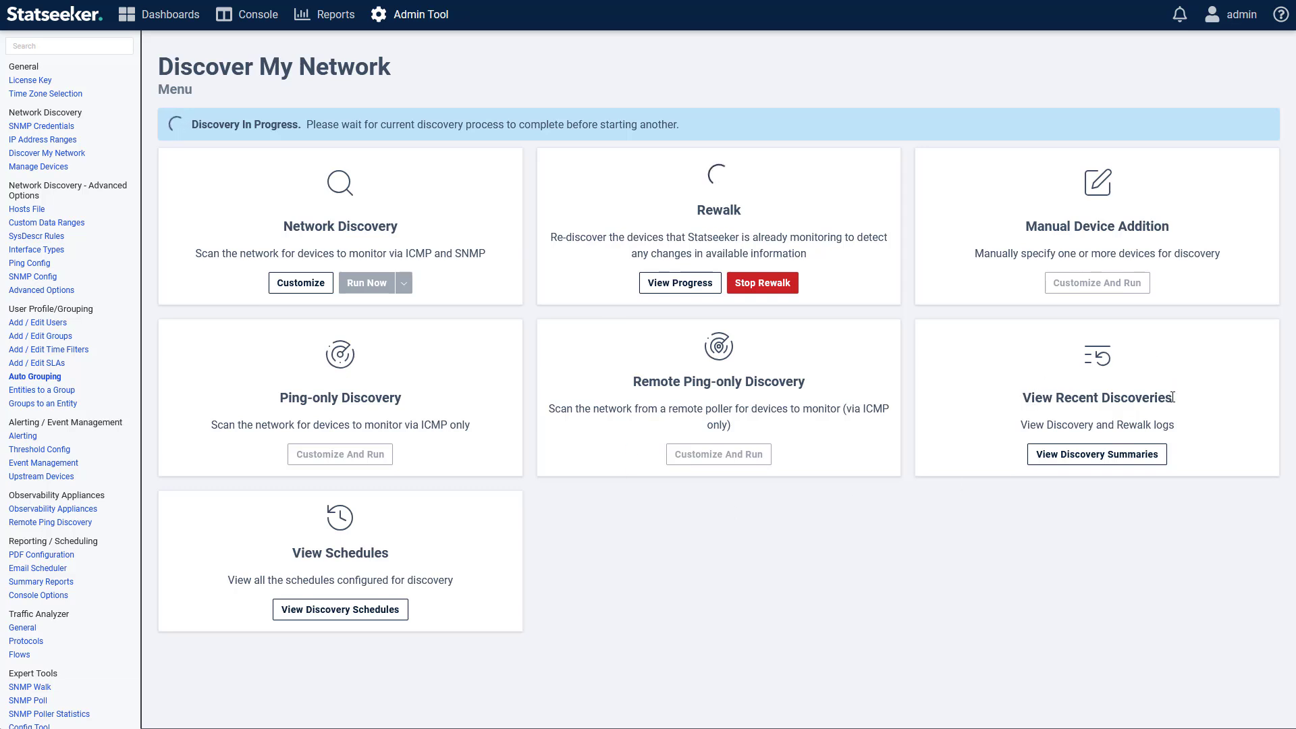
left_click(1103, 457)
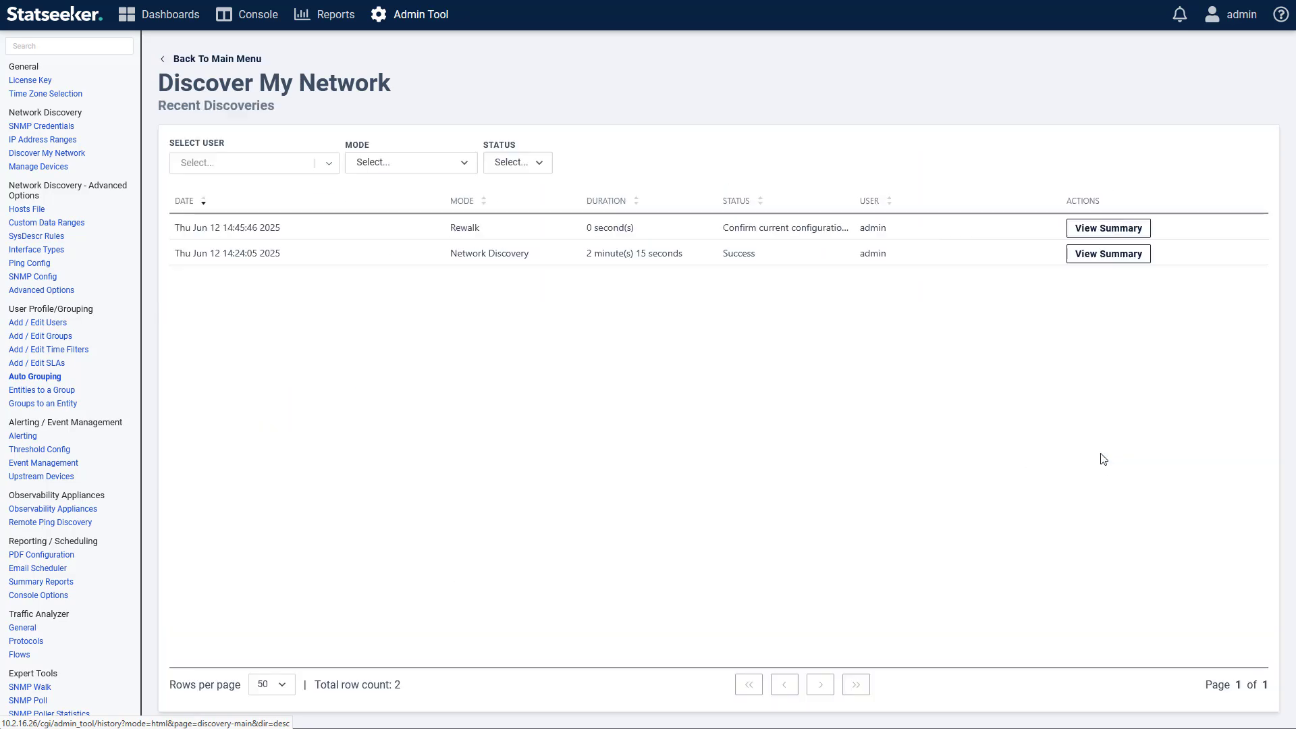
left_click(1094, 255)
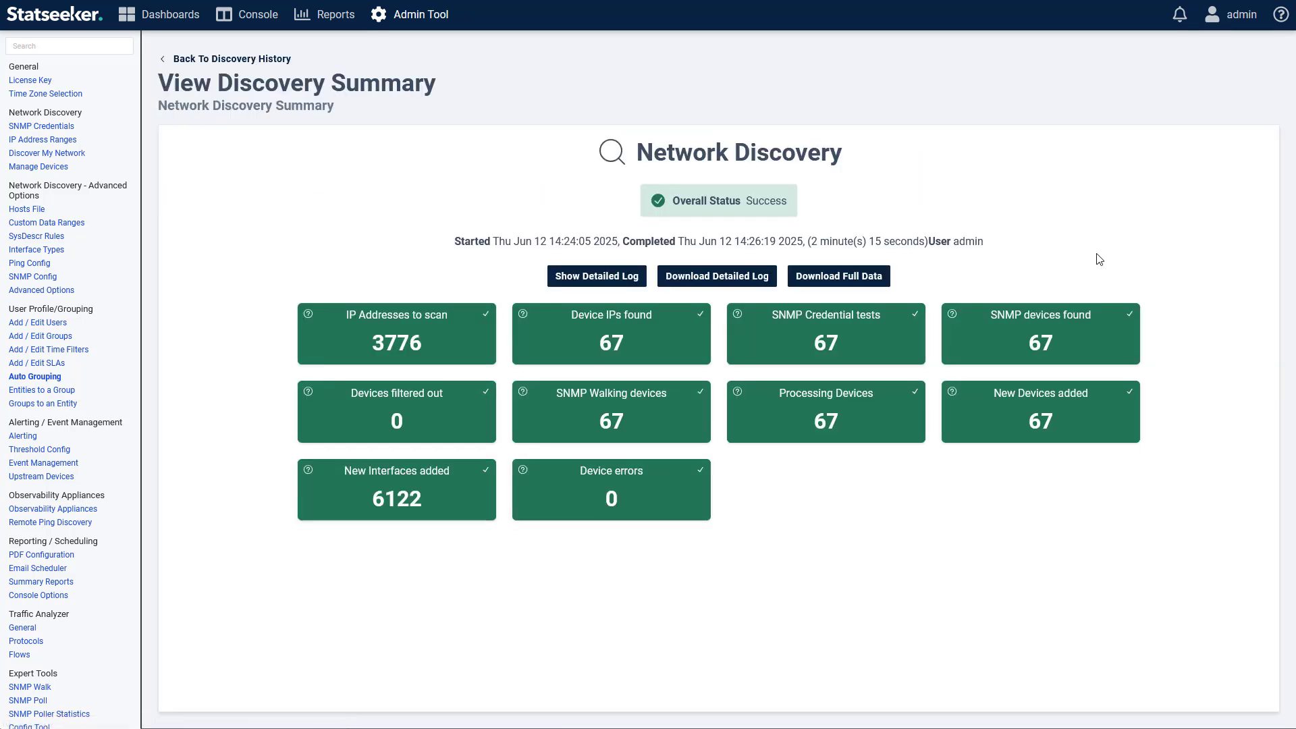